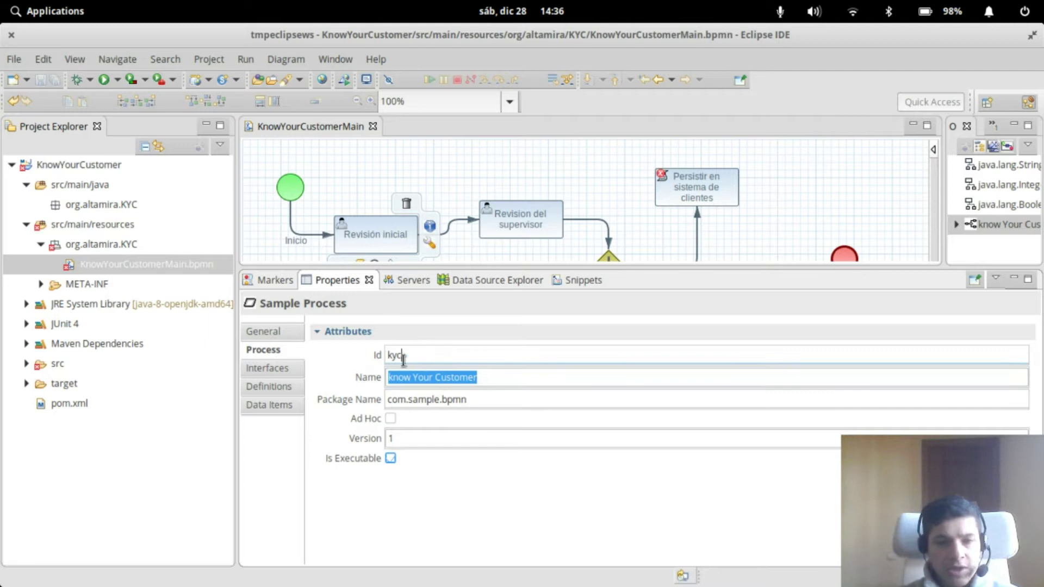
- Review the process attributes, interface list and definitions of the know Your Customer process
left_click(401, 378)
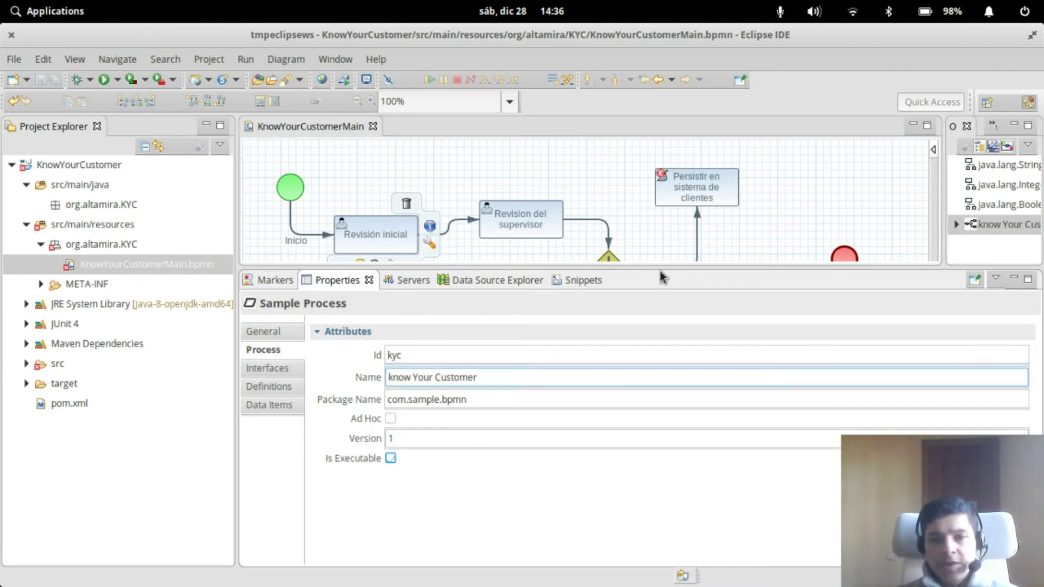
left_click(364, 175)
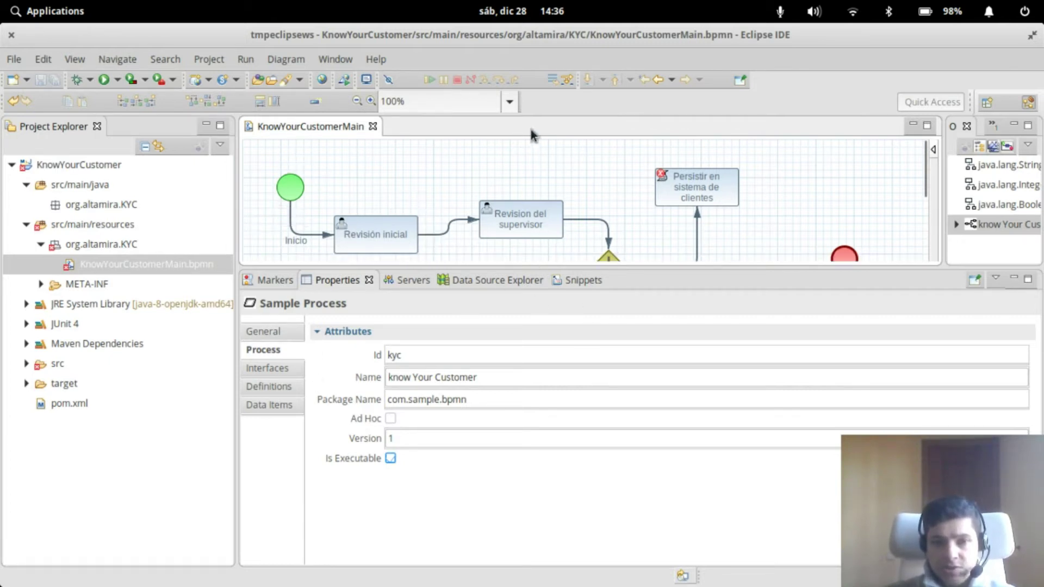
left_click(274, 369)
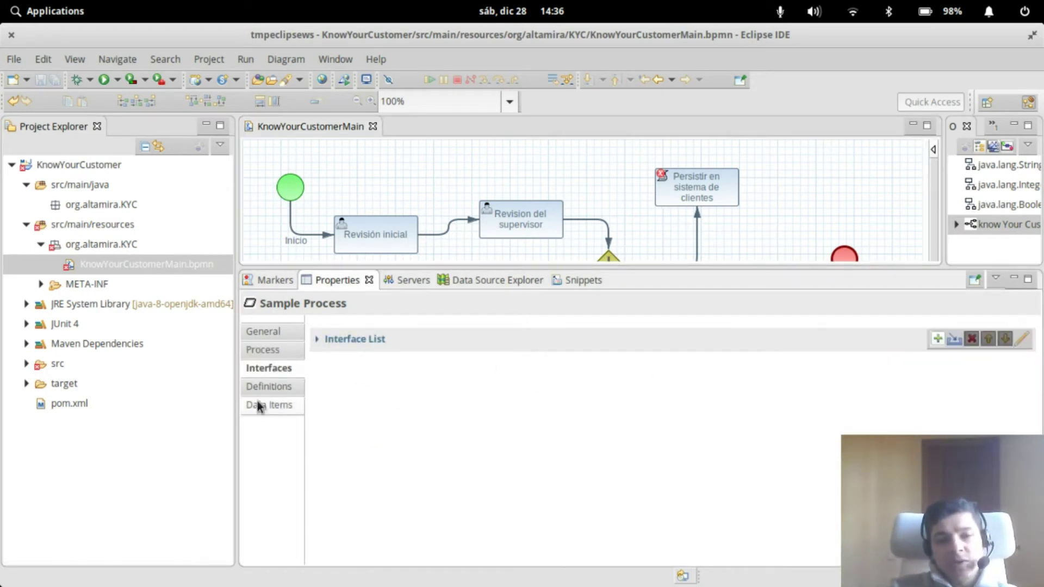
left_click(278, 388)
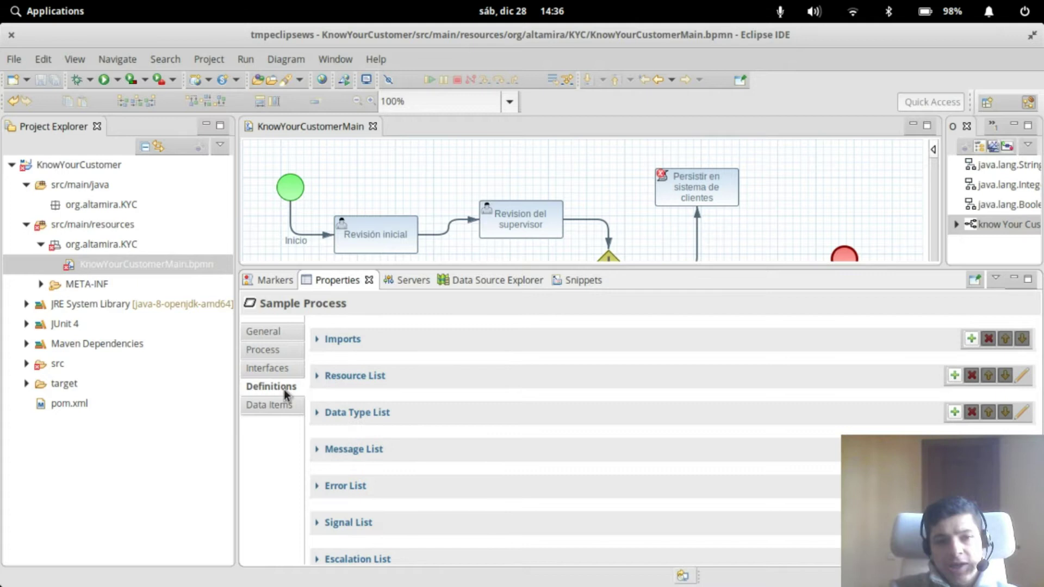
scroll(411, 371, "down", 1)
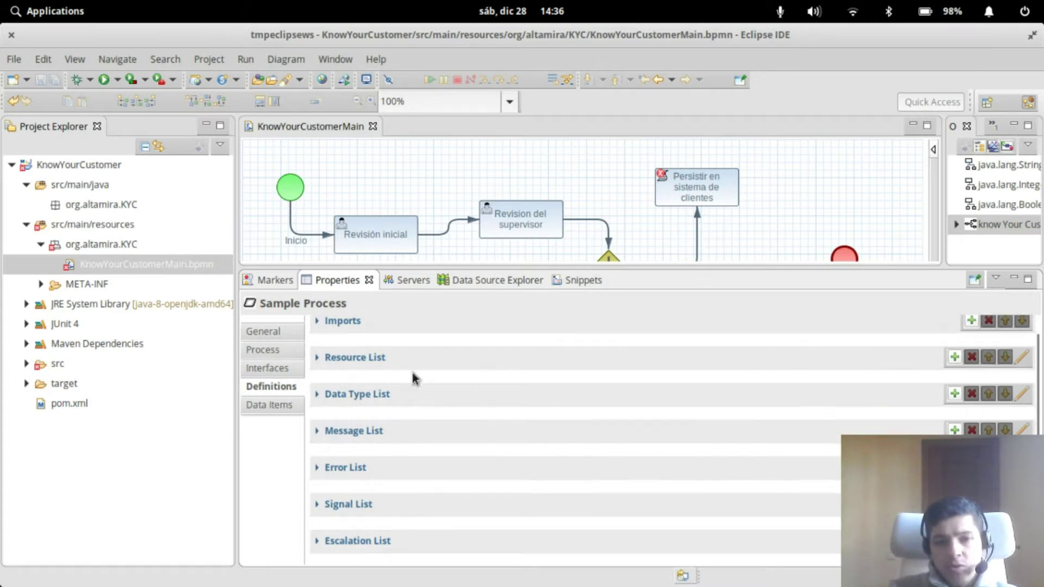
- Add a local process variable named Nombres with data type java.lang.String
left_click(265, 407)
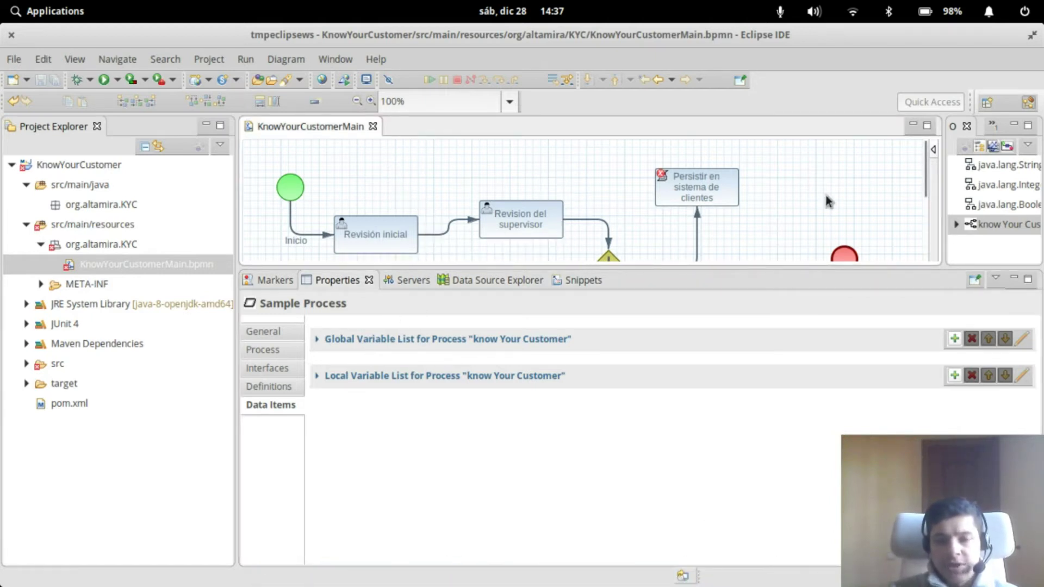
left_click(316, 377)
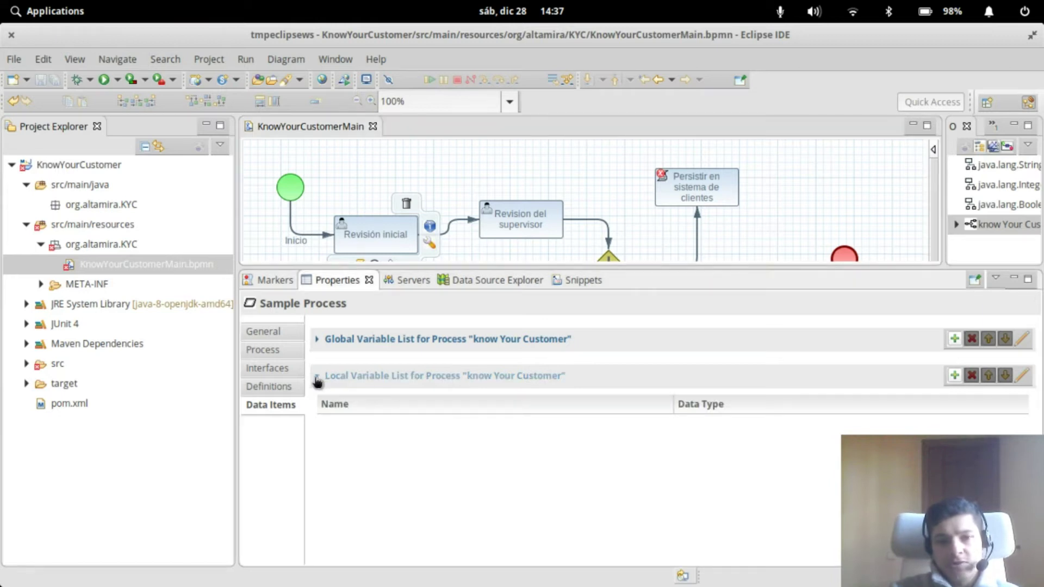
left_click(951, 374)
left_click(399, 430)
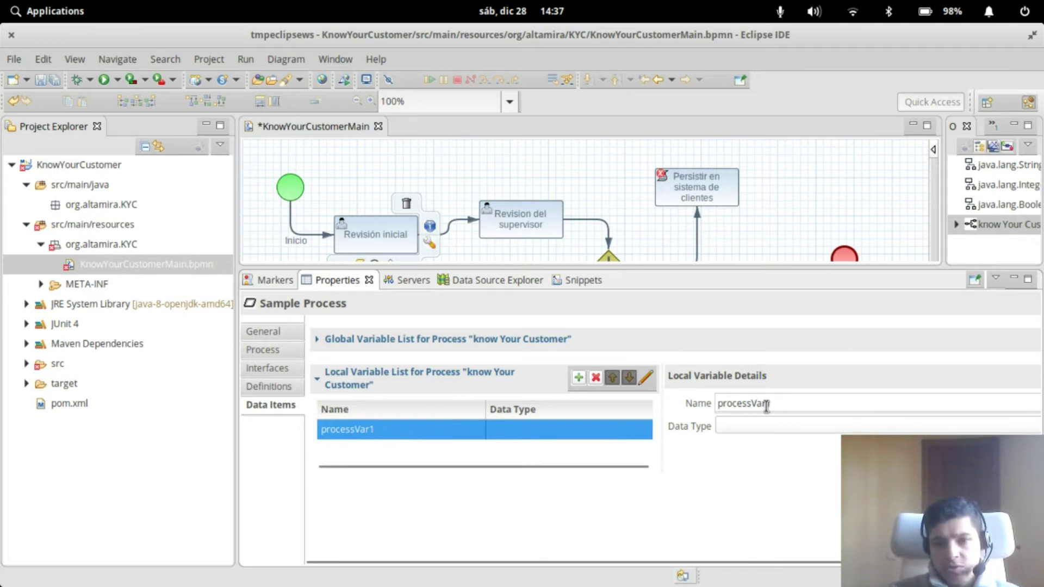
left_click(797, 403)
double_click(690, 400)
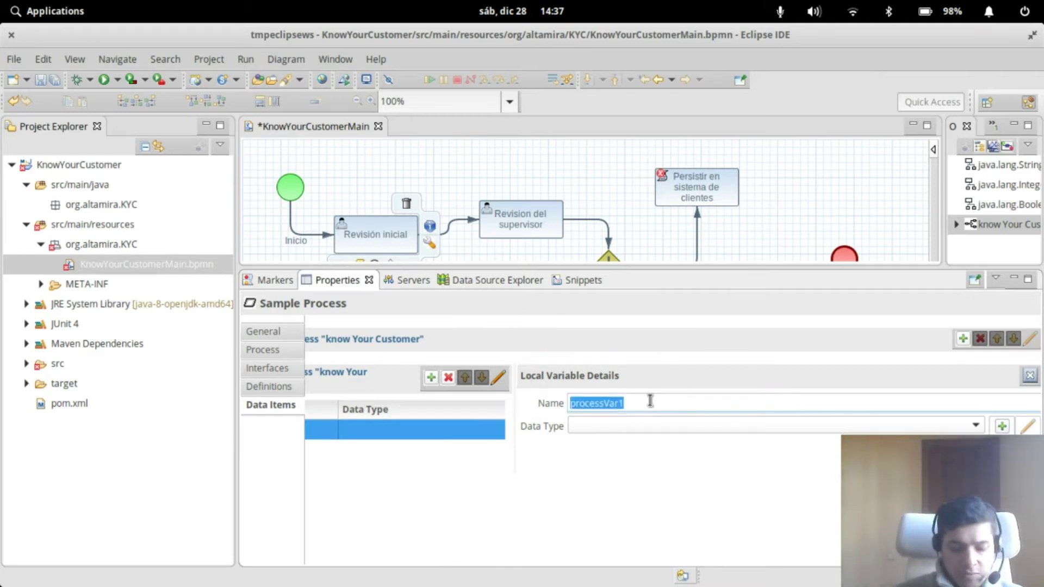
type("Nombres")
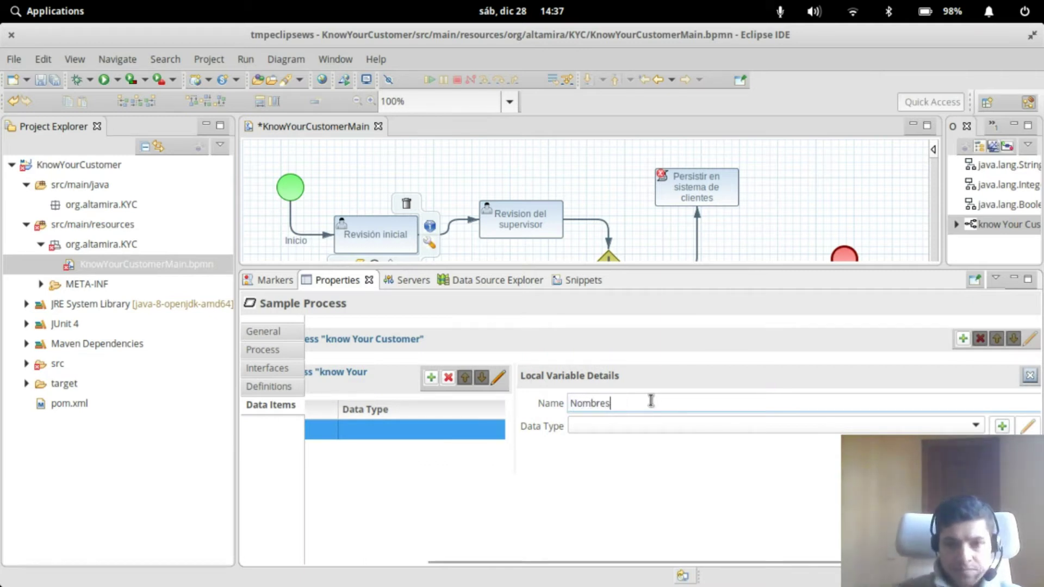
left_click(799, 427)
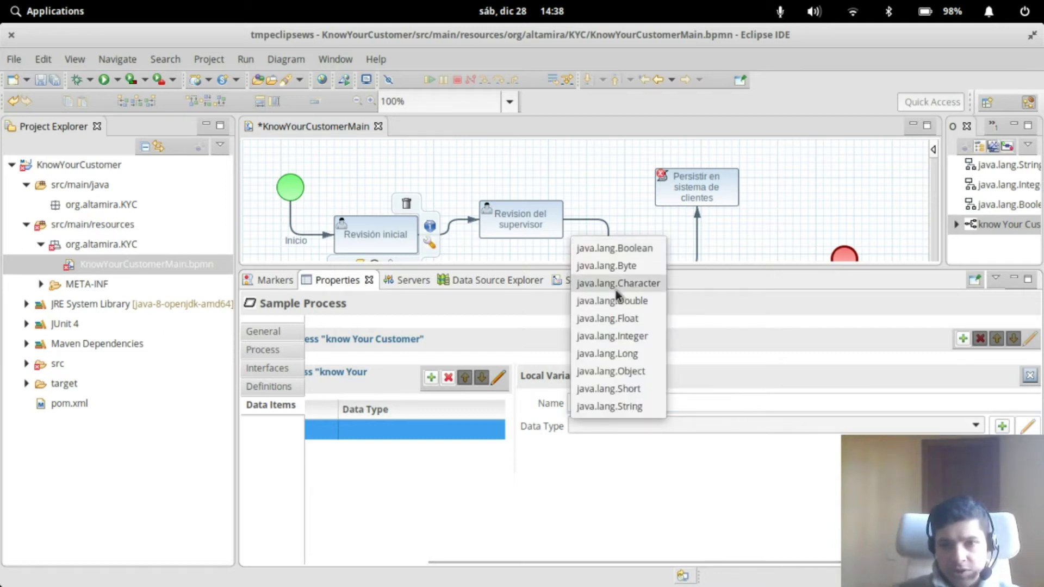
left_click(647, 406)
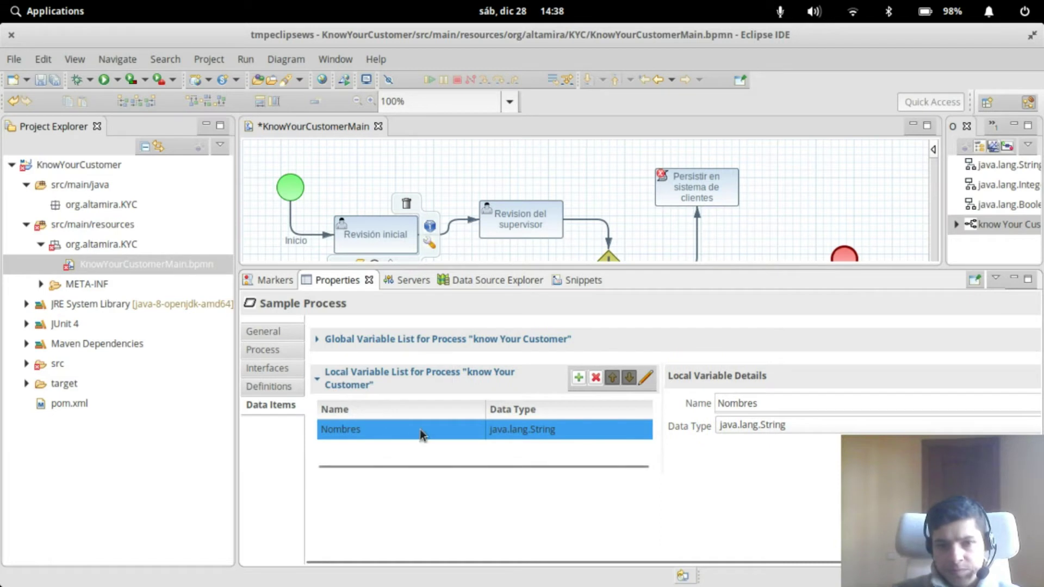
- Add a local process variable named apellidos with data type java.lang.String
left_click(579, 378)
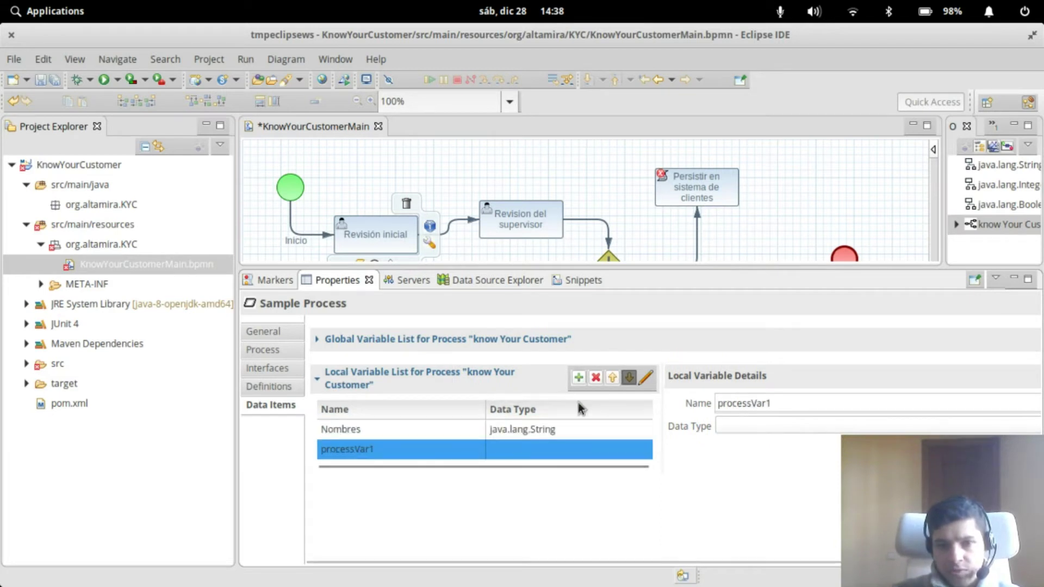
left_click(741, 403)
left_click_drag(643, 400, 571, 388)
type("apellidos")
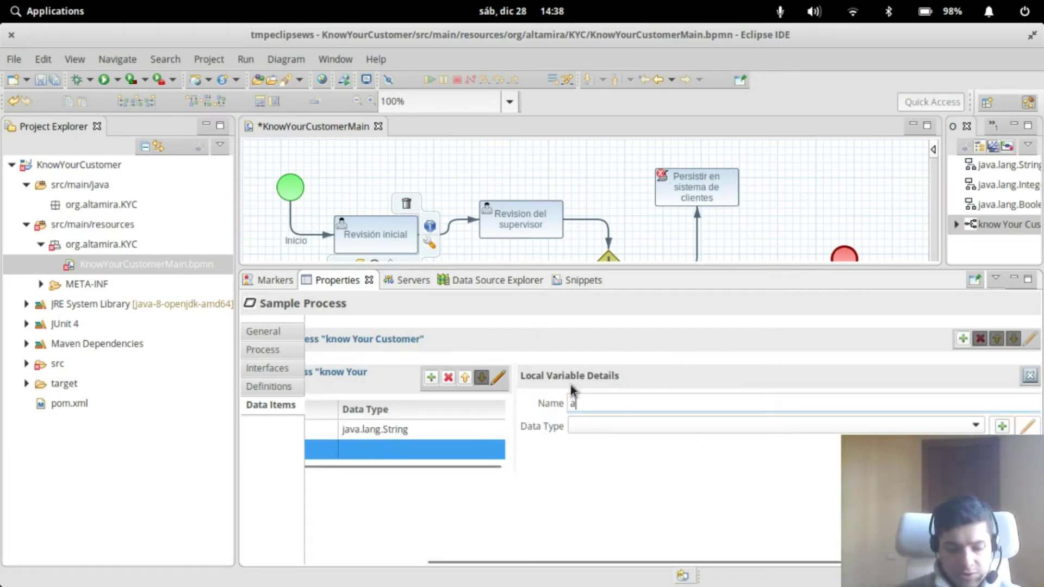
left_click(849, 426)
left_click(645, 405)
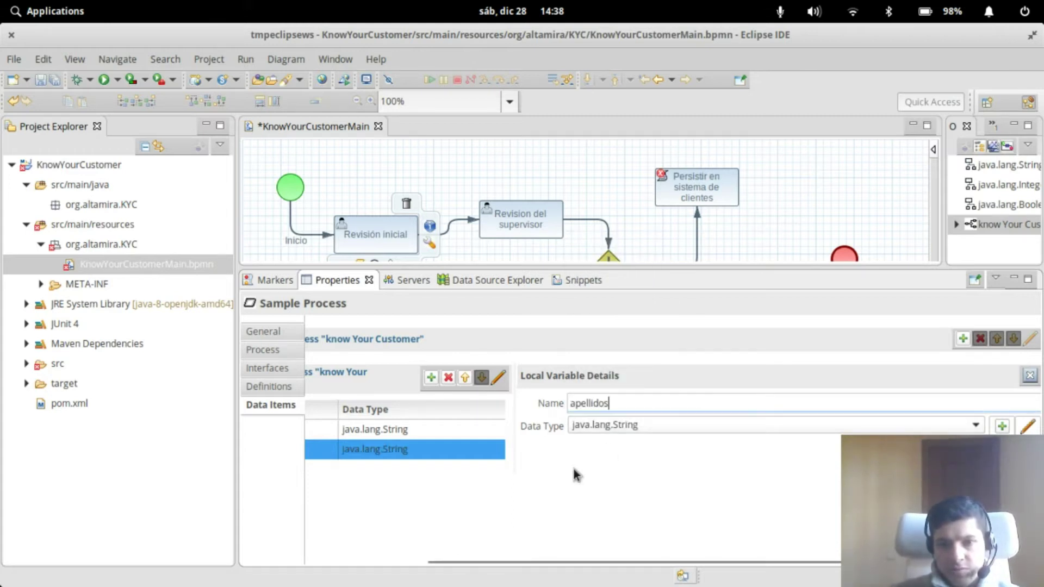
- Add a local process variable named edad with data type java.lang.Integer
left_click(429, 378)
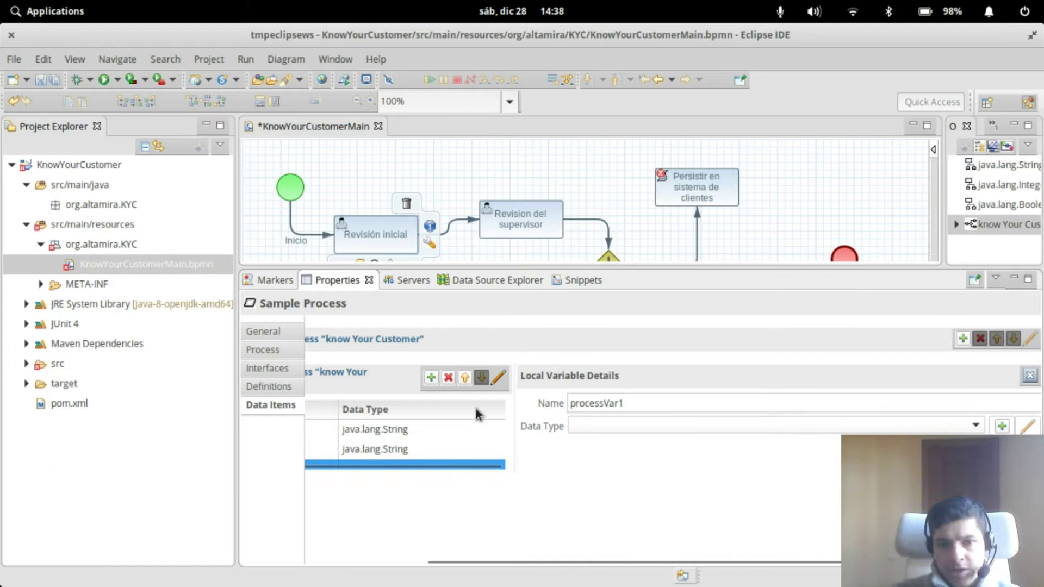
left_click_drag(666, 406, 528, 406)
type("estad")
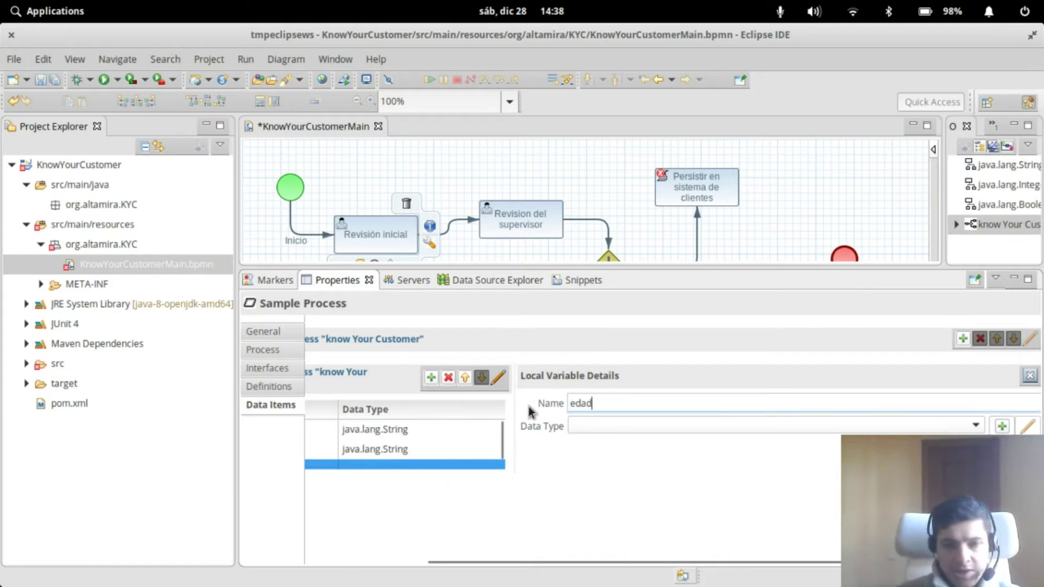
left_click(606, 420)
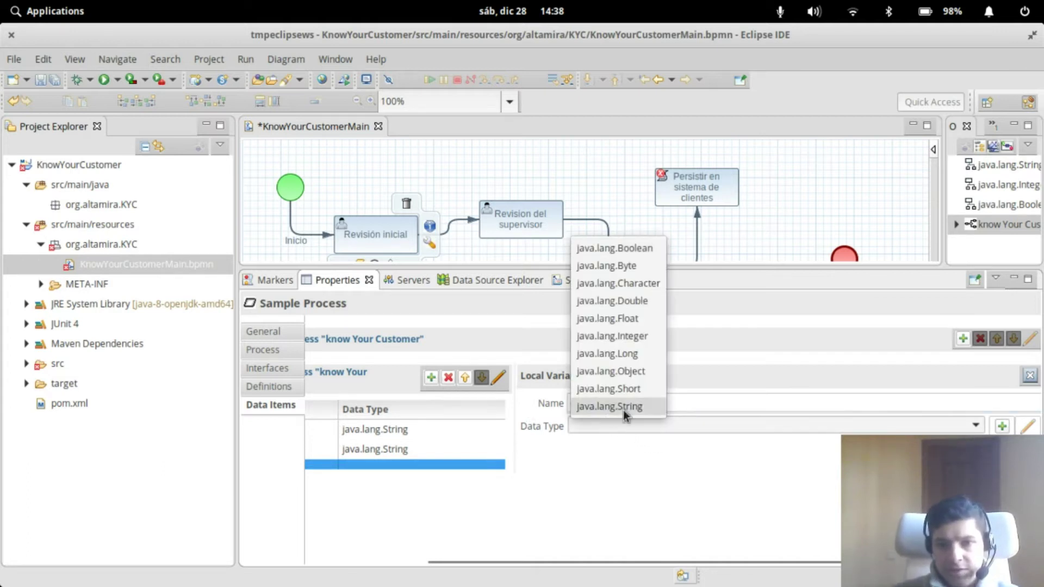
left_click(621, 335)
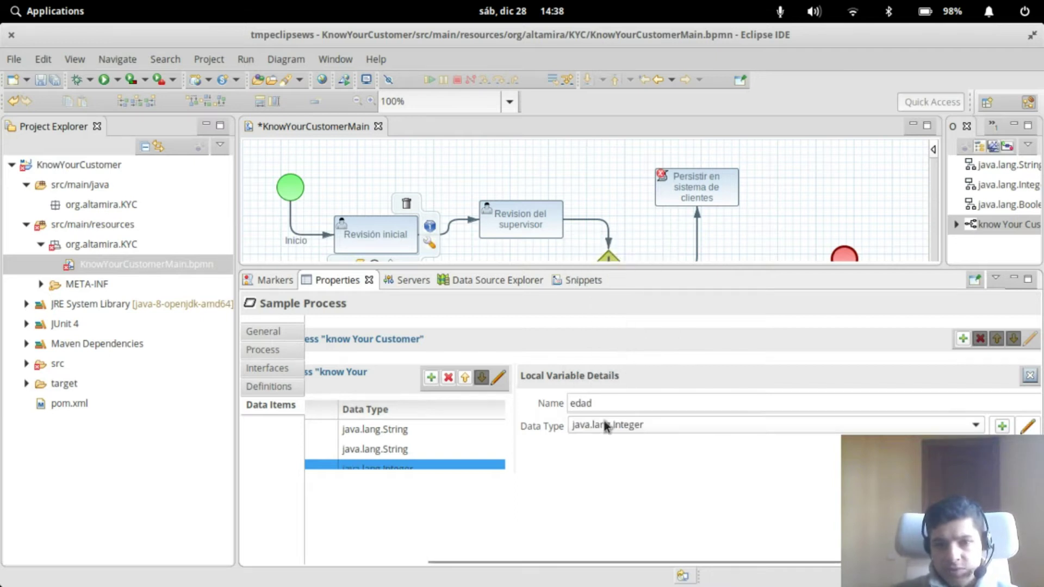
- Add a local process variable named correo with data type java.lang.String
left_click(430, 376)
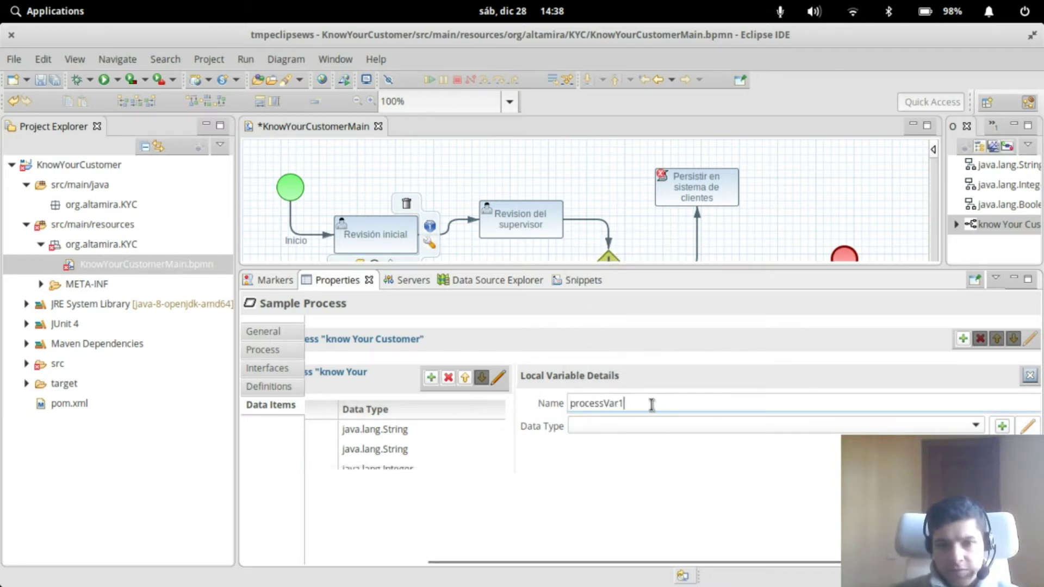
double_click(652, 405)
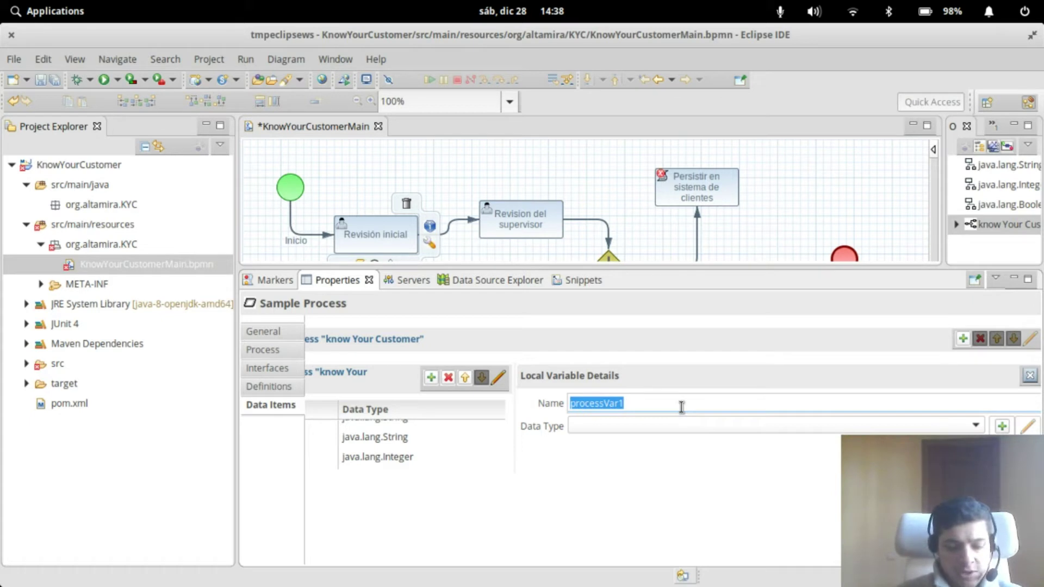
type("email")
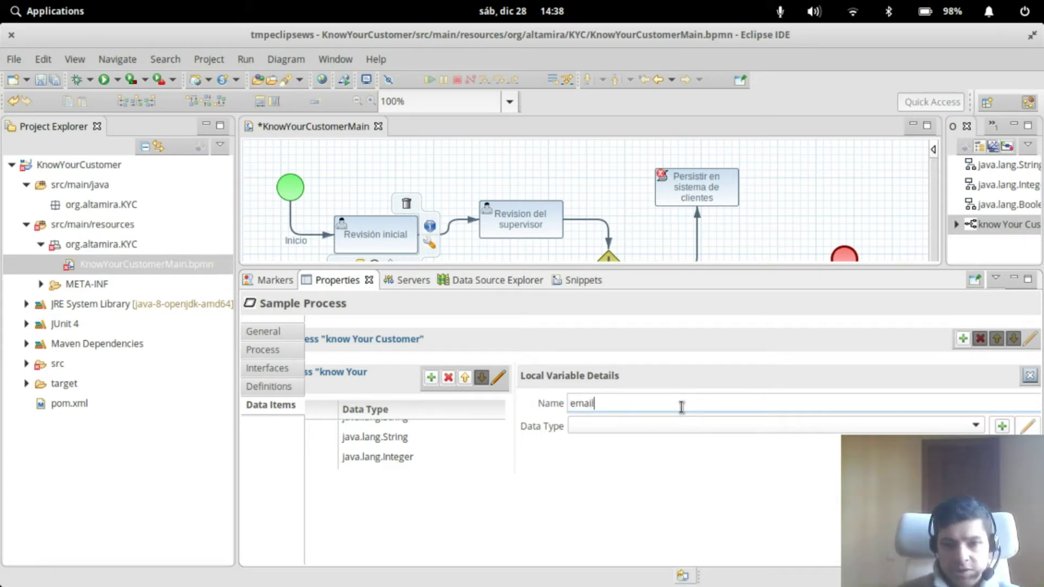
key("BackSpace")
key("BackSpace")
key("BackSpace")
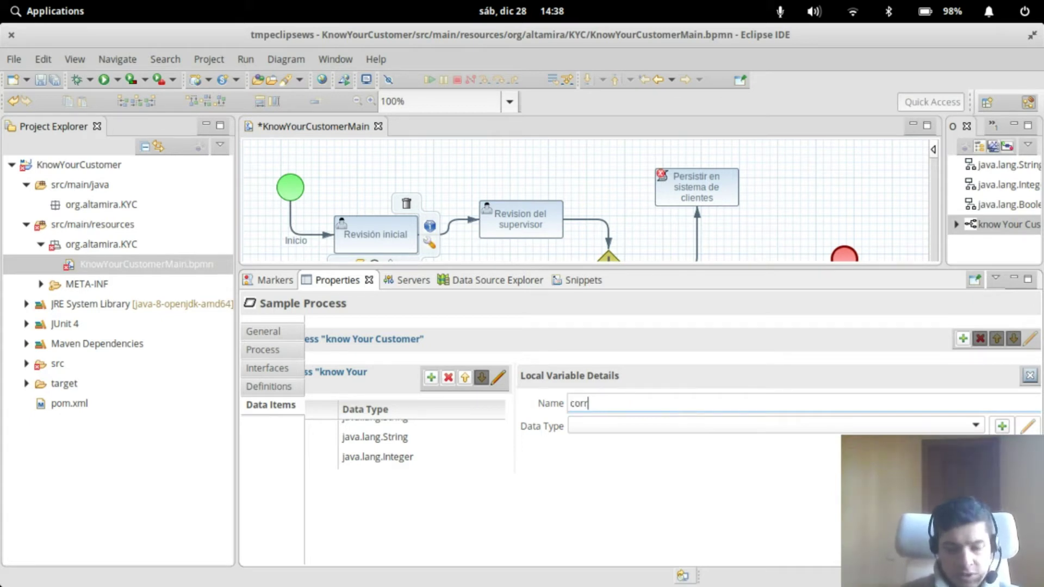
left_click(638, 426)
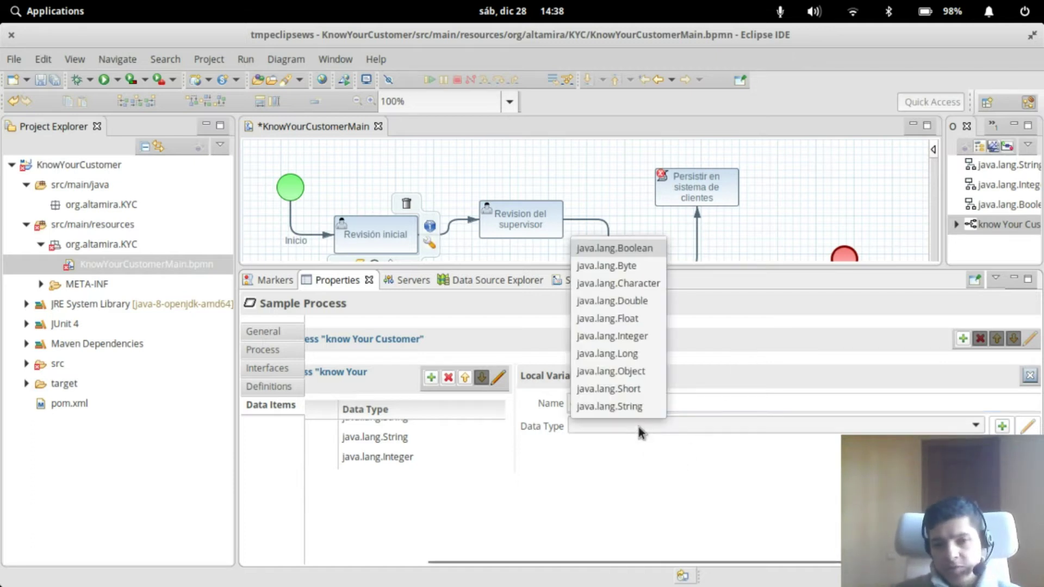
left_click(630, 408)
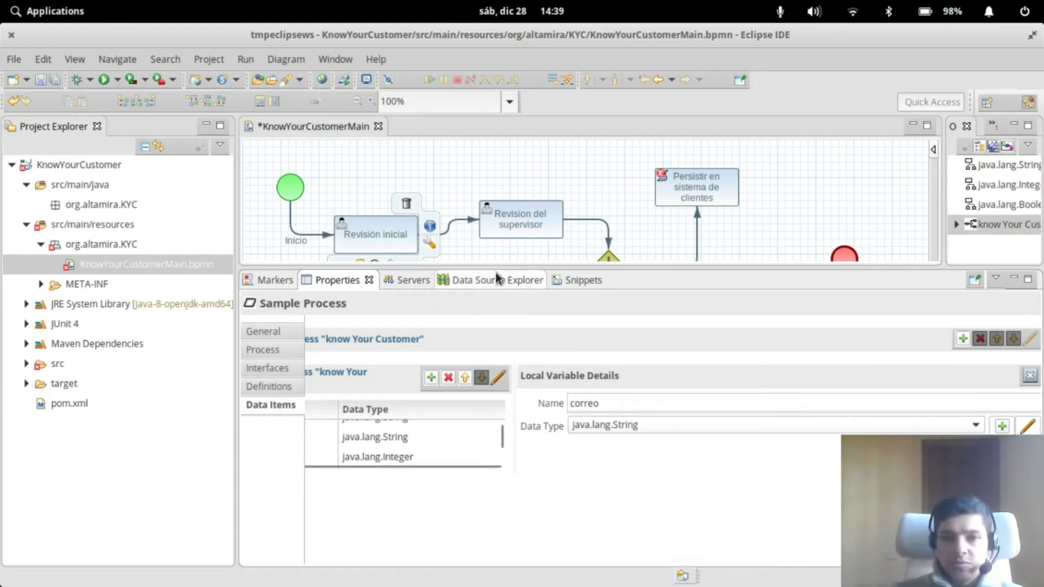
- Enlarge the properties area and add a local process variable named iniciador with data type java.lang.String
left_click_drag(502, 263, 500, 242)
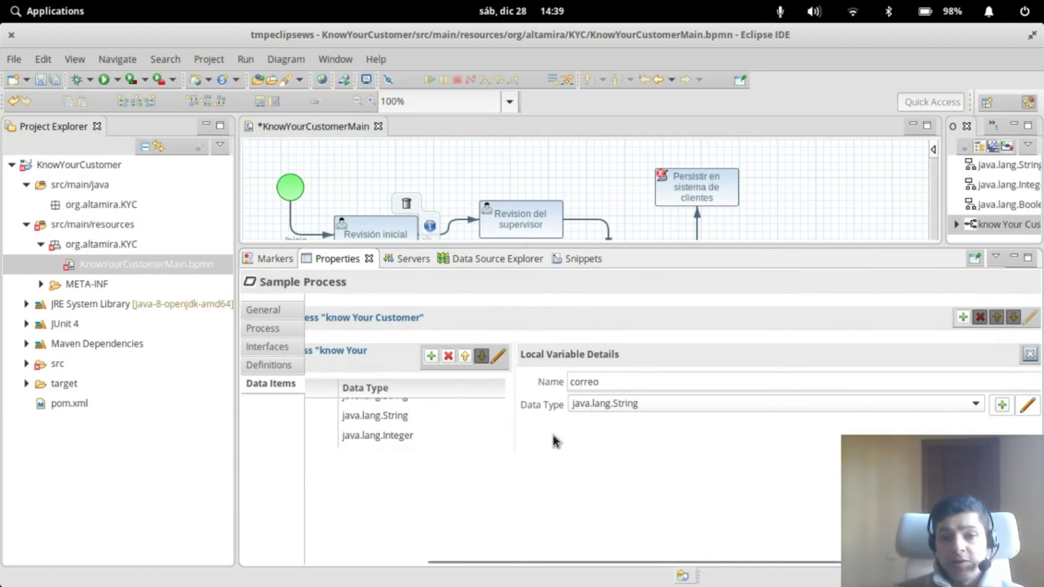
scroll(427, 437, "down", 1)
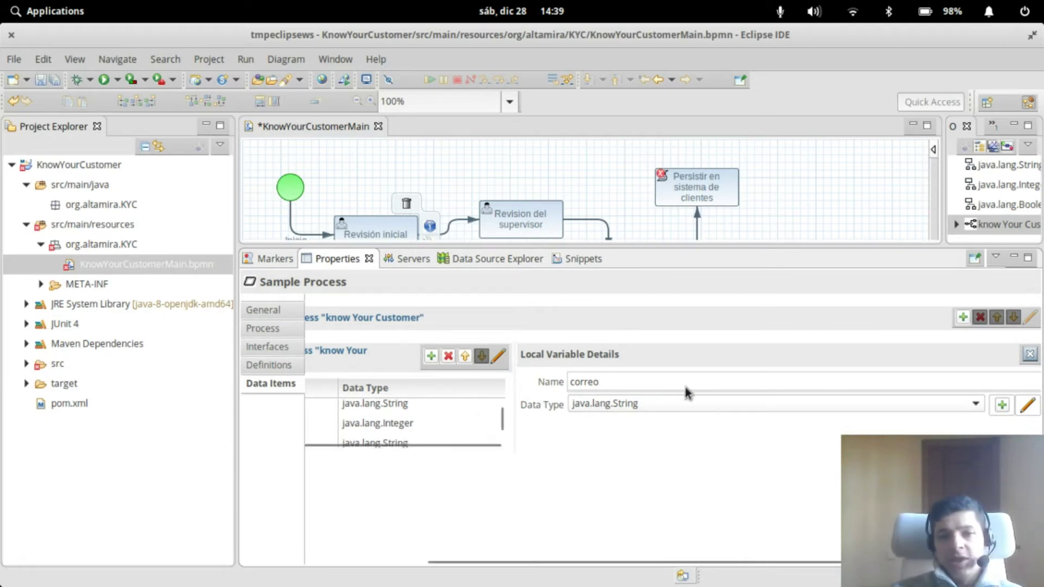
left_click(429, 357)
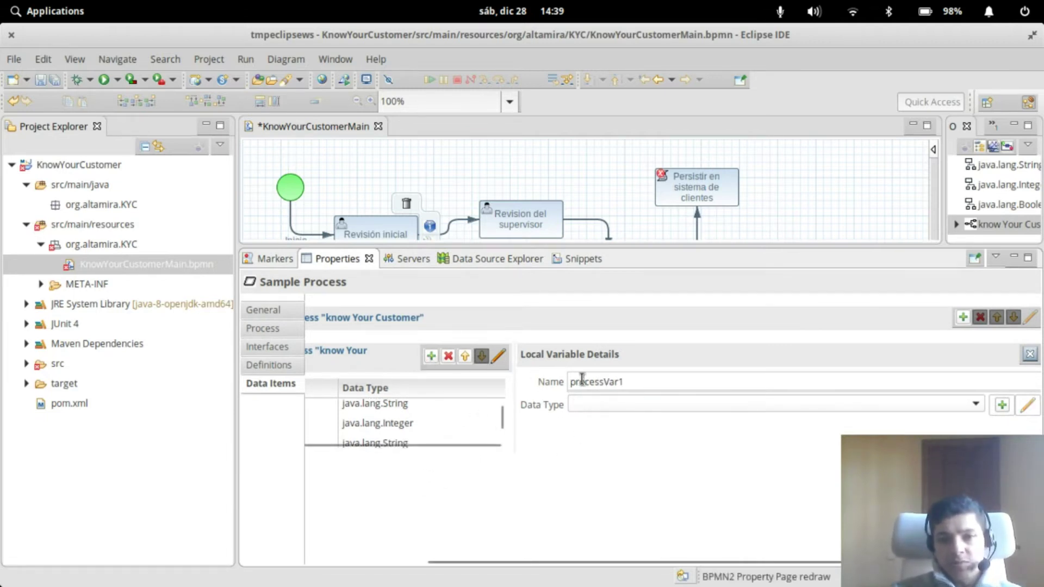
double_click(649, 385)
type("ini")
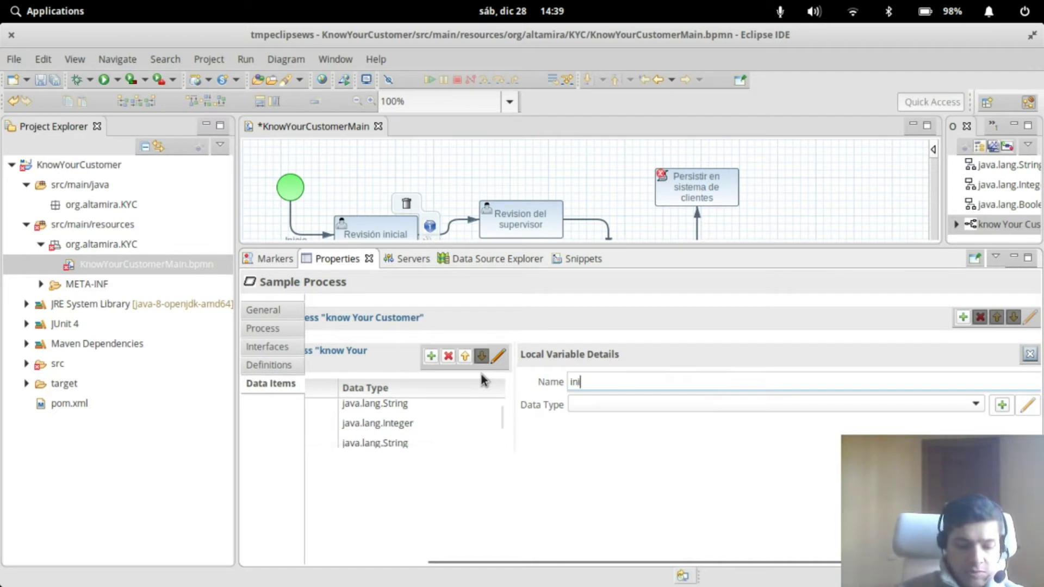
type("ciador")
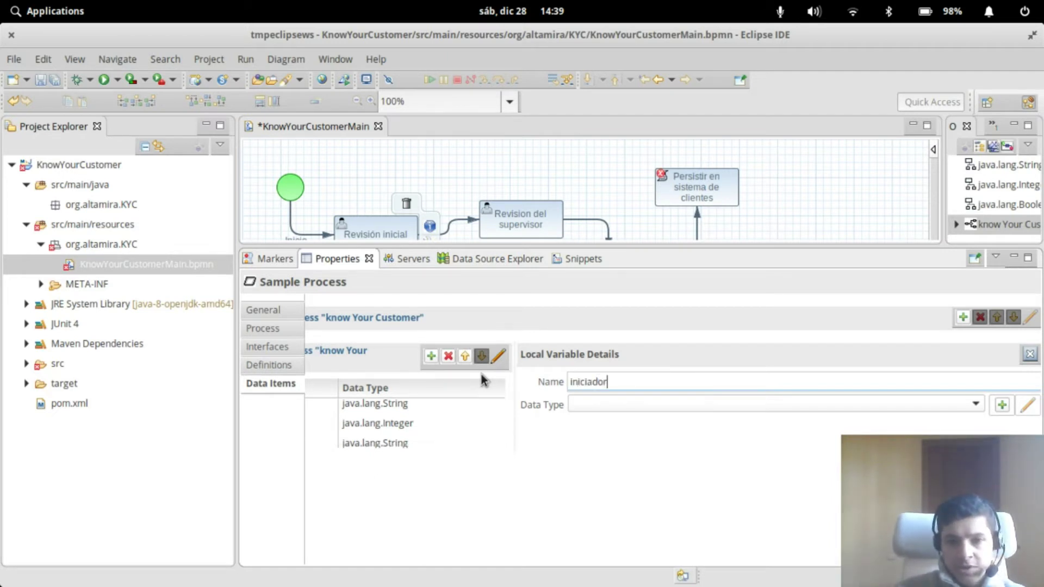
left_click(613, 400)
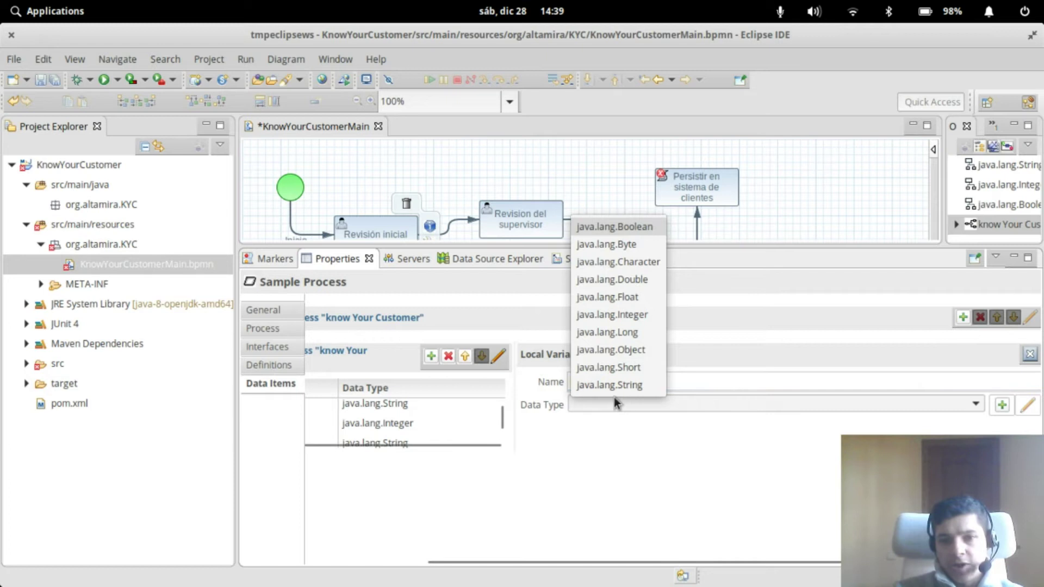
left_click(625, 386)
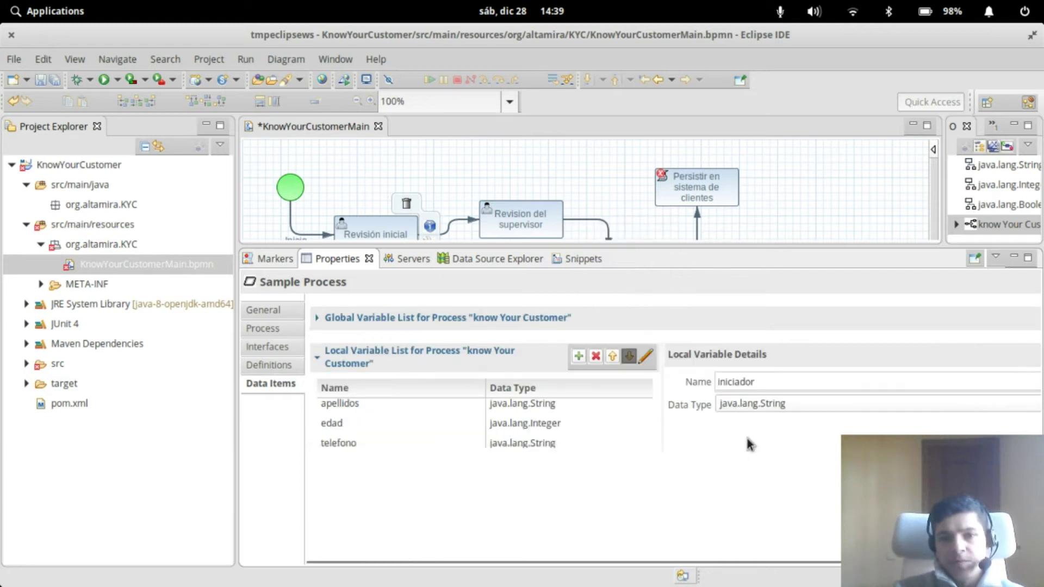
- Review the names and data types in the process's local variable list from beginning to end
scroll(510, 423, "down", 2)
scroll(518, 430, "up", 3)
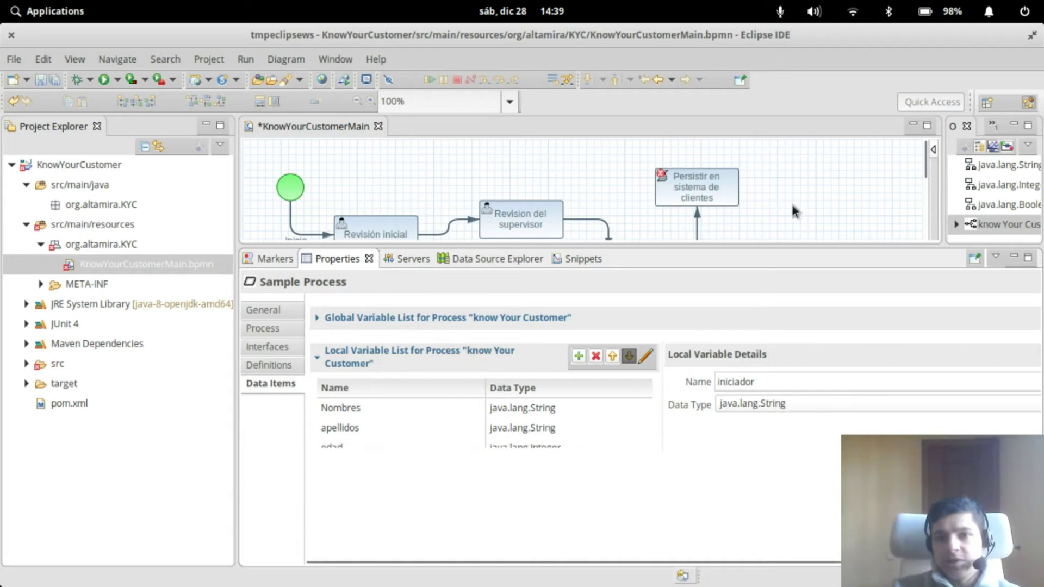
scroll(490, 433, "down", 3)
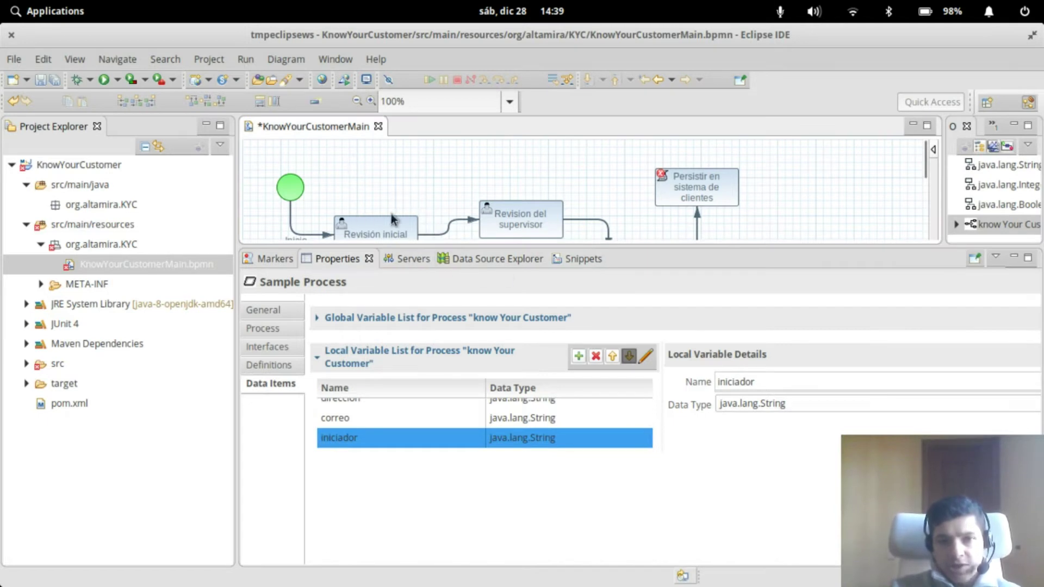
scroll(397, 405, "up", 3)
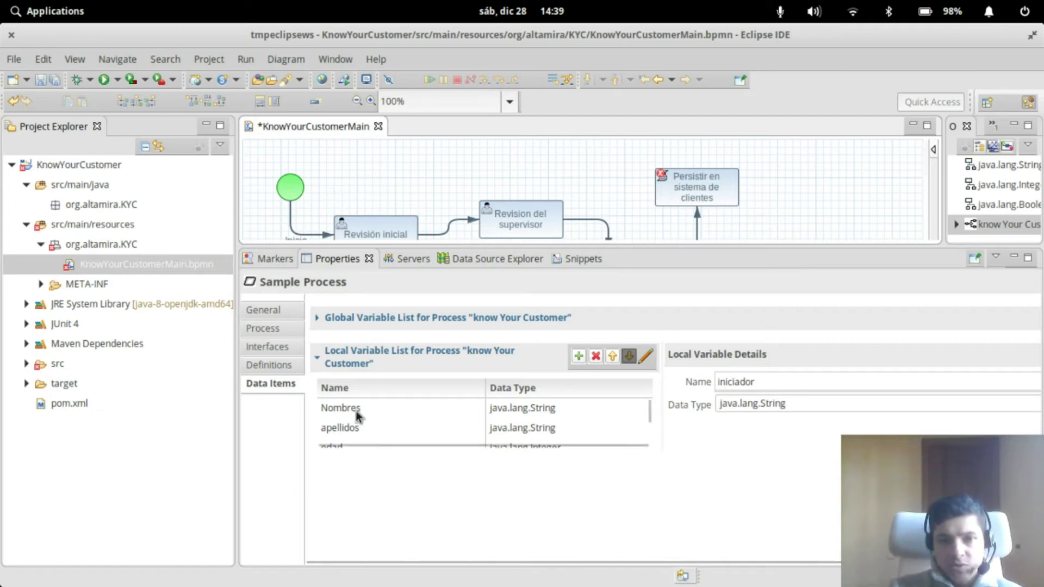
- Enlarge the diagram area and show the user task attributes of the Revisión inicial task
scroll(413, 427, "down", 3)
scroll(424, 433, "up", 2)
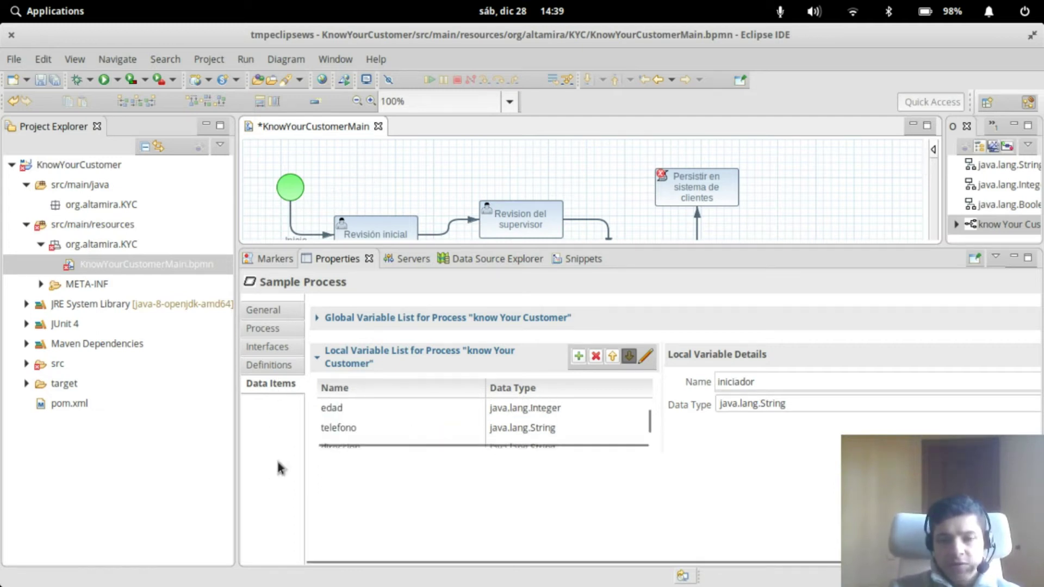
scroll(539, 426, "up", 2)
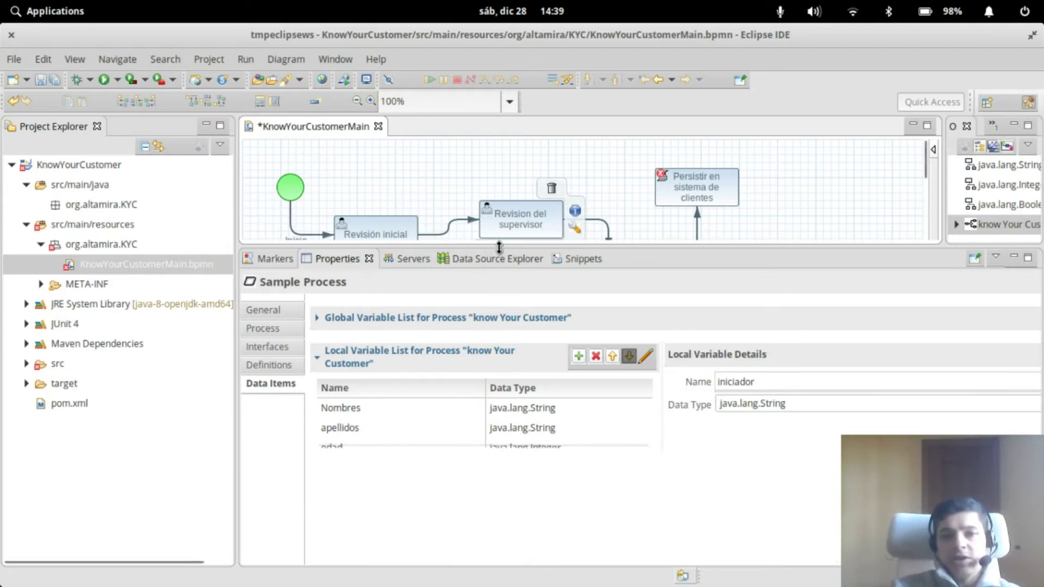
left_click_drag(486, 247, 485, 331)
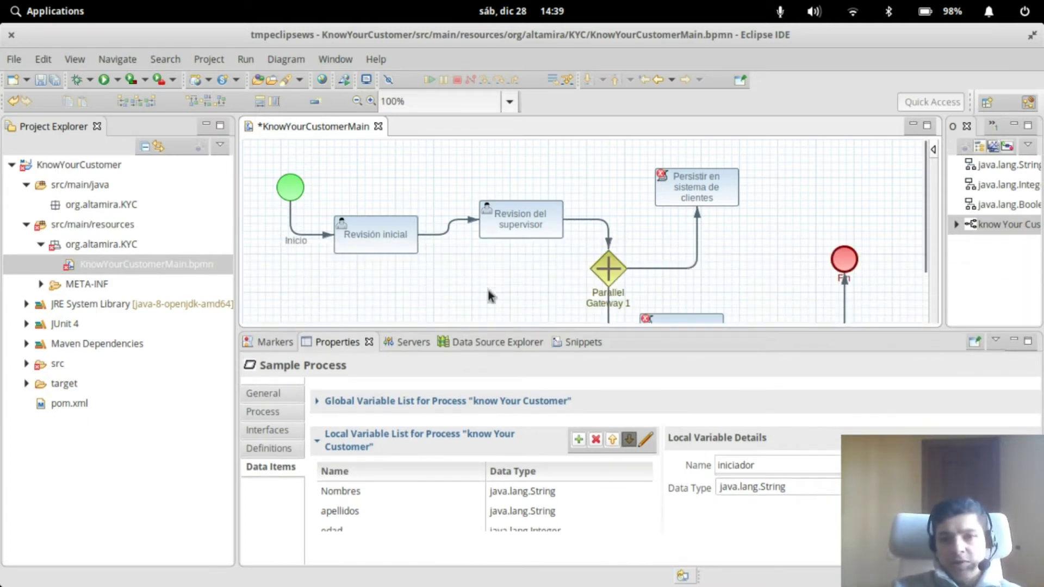
left_click(372, 225)
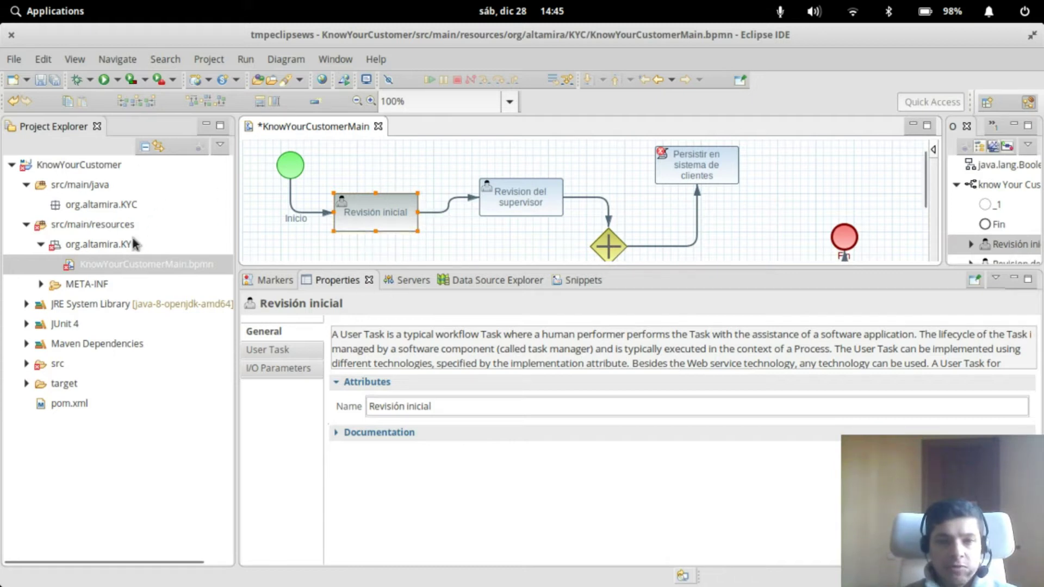
mouse_move(405, 215)
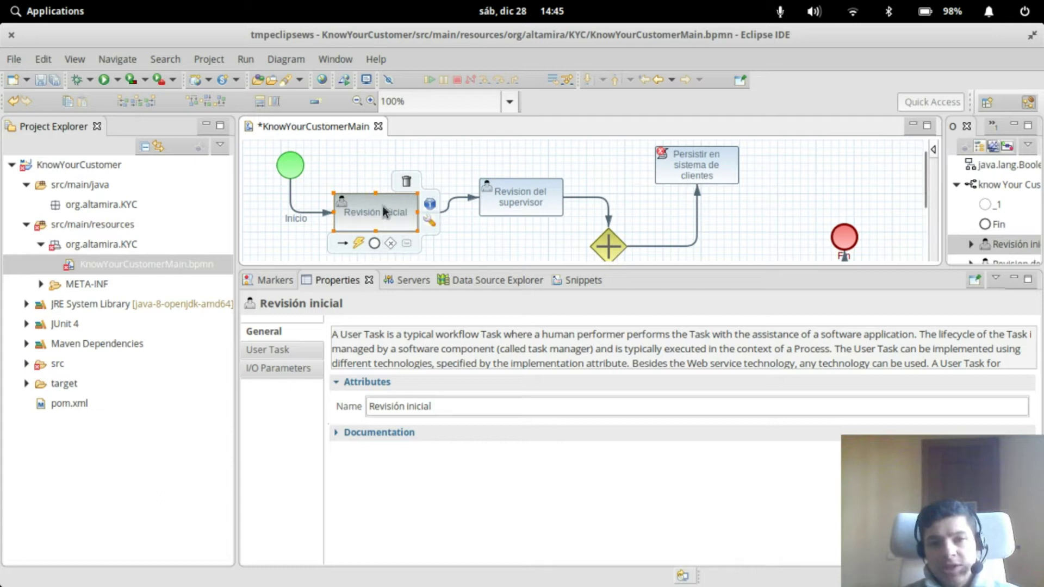
left_click(278, 353)
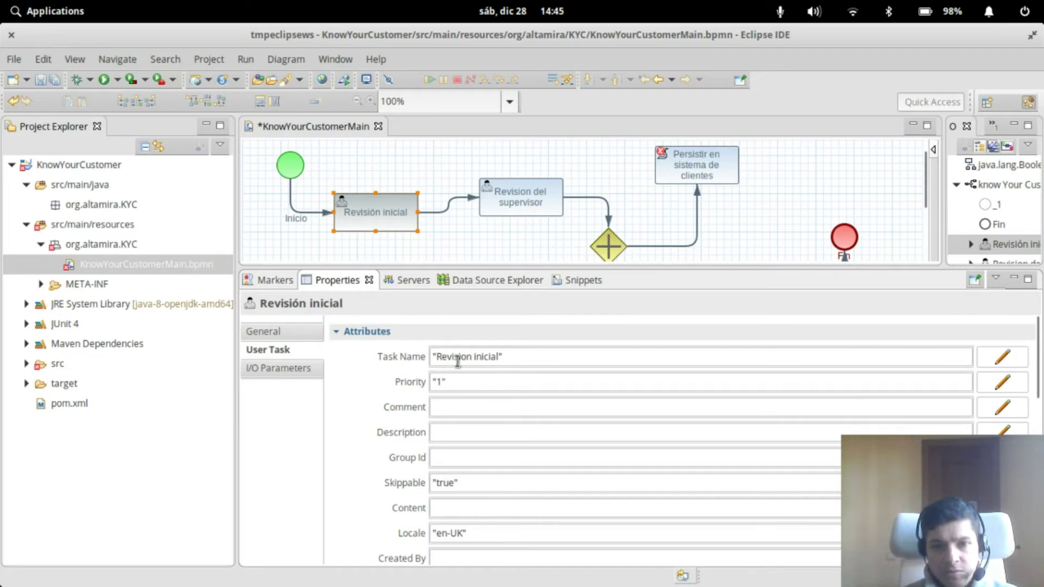
- Examine the user task attributes of Revisión inicial, including Priority, Skippable, Group Id and the remaining fields
left_click(493, 381)
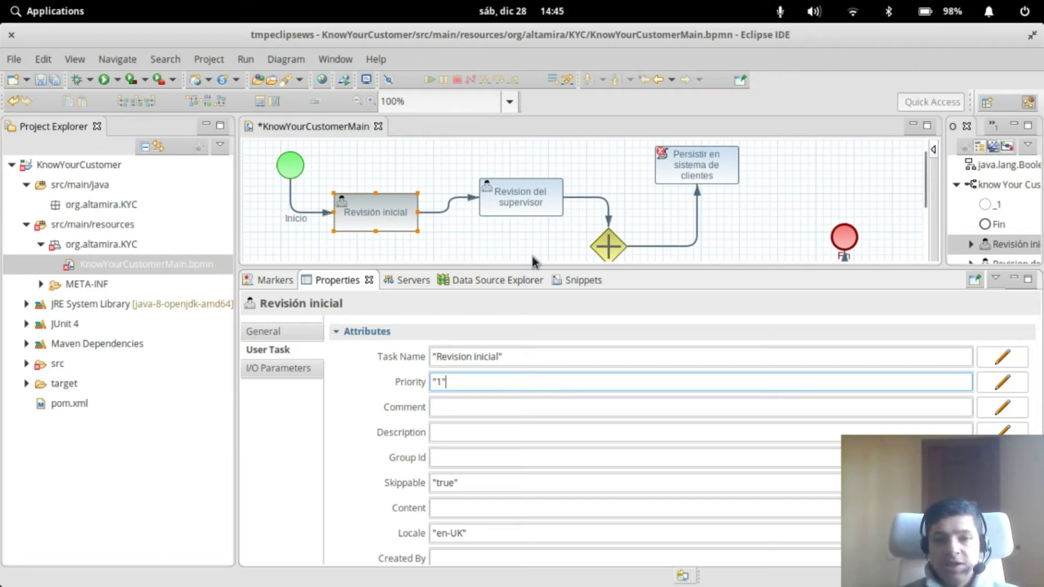
mouse_move(622, 244)
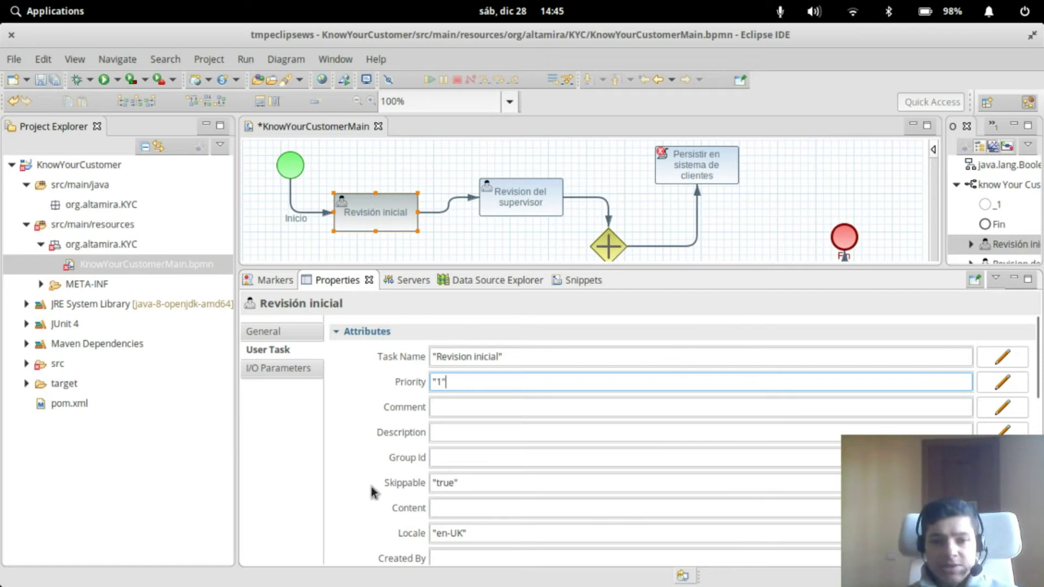
mouse_move(398, 207)
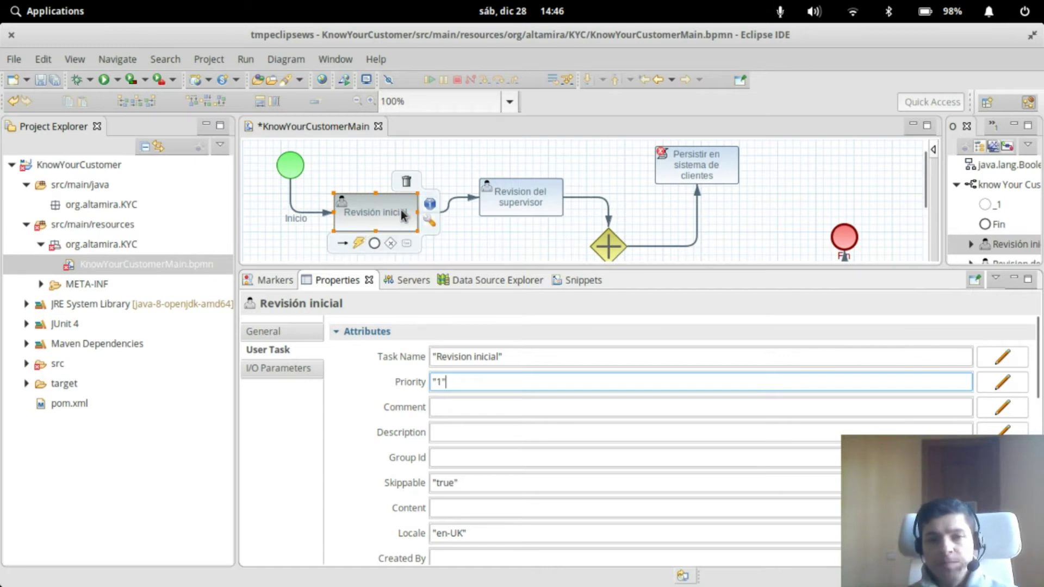
left_click(473, 483)
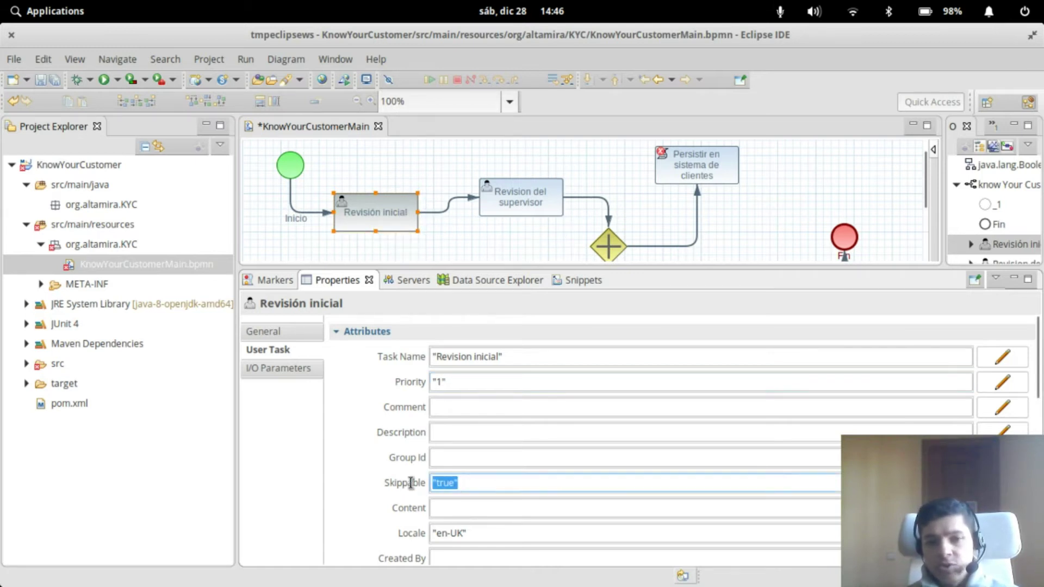
mouse_move(367, 231)
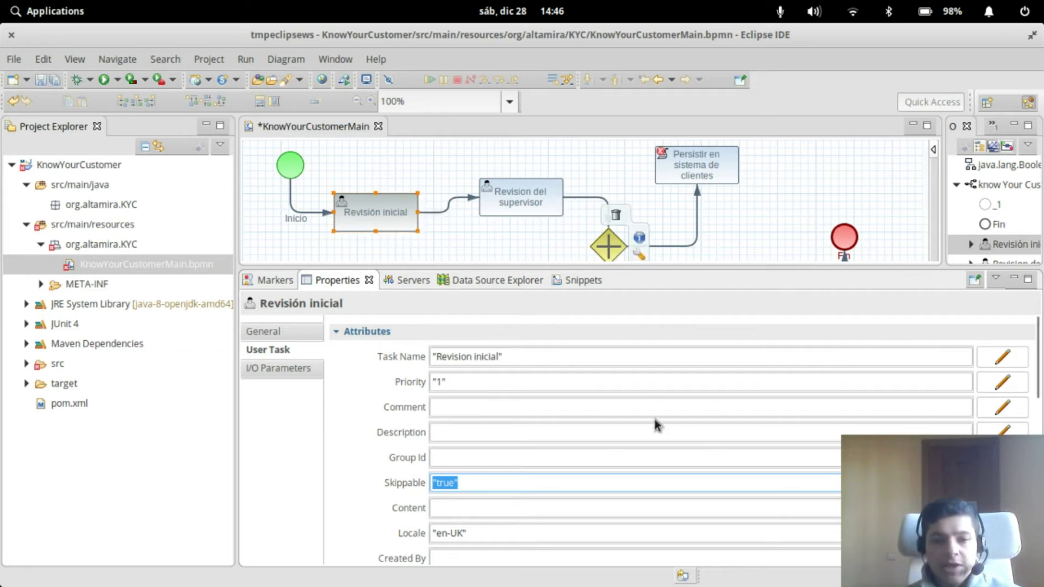
left_click(461, 459)
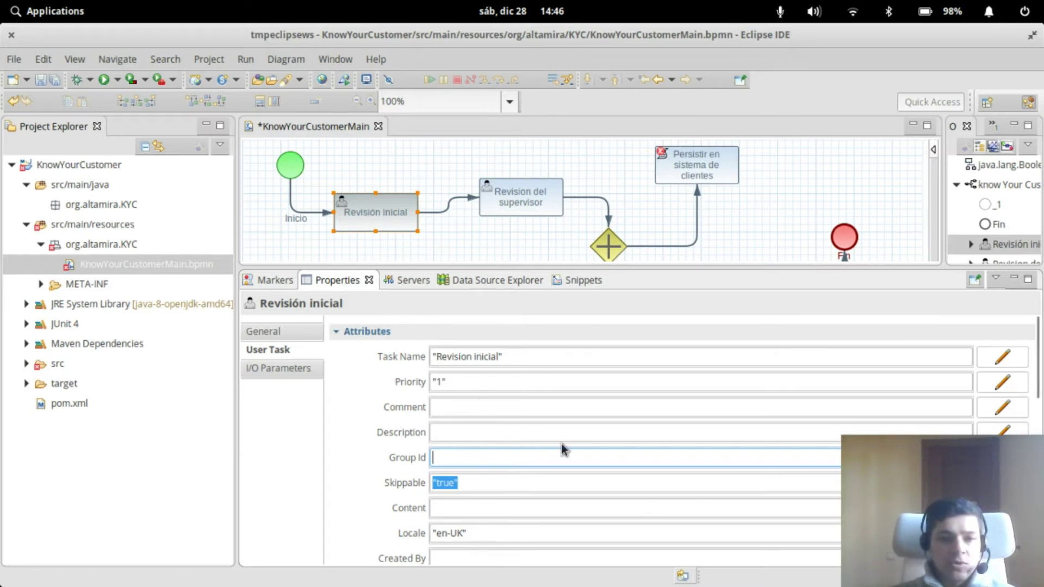
scroll(566, 449, "down", 5)
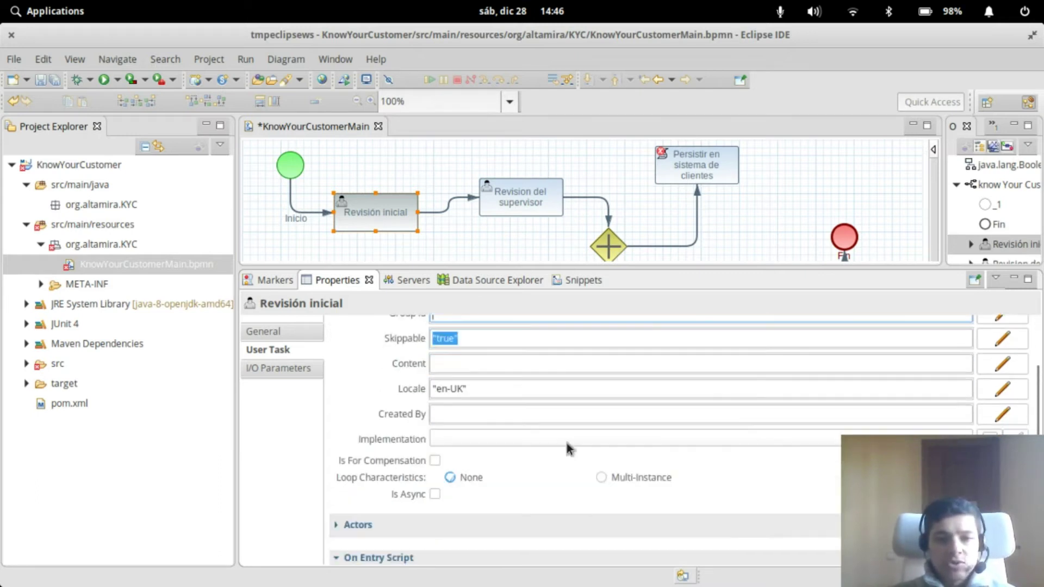
scroll(631, 456, "up", 5)
scroll(604, 375, "down", 5)
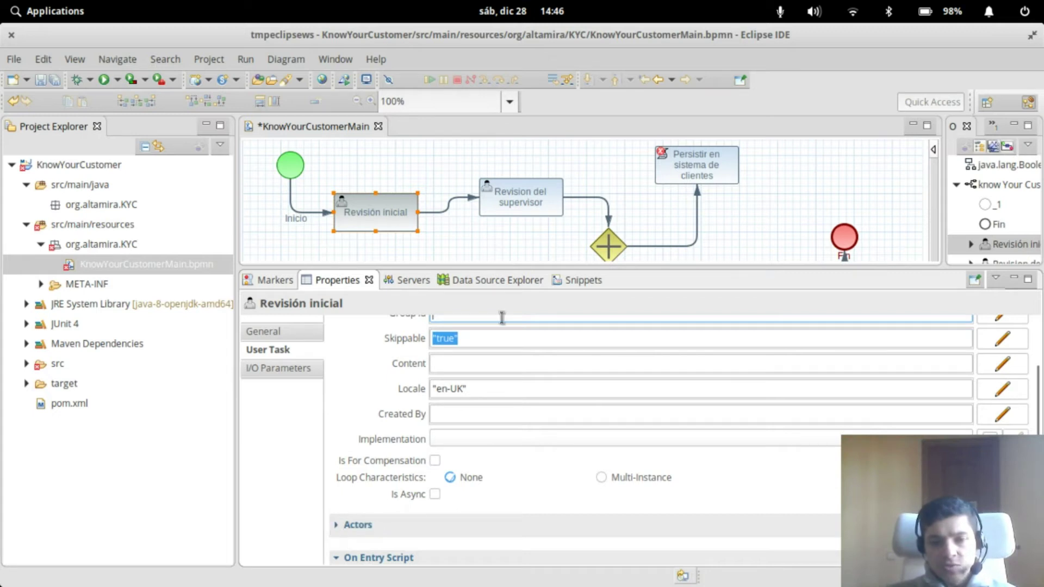
- Expand the Actors section of Revisión inicial to examine it with a larger properties area, and collapse it again
left_click(347, 525)
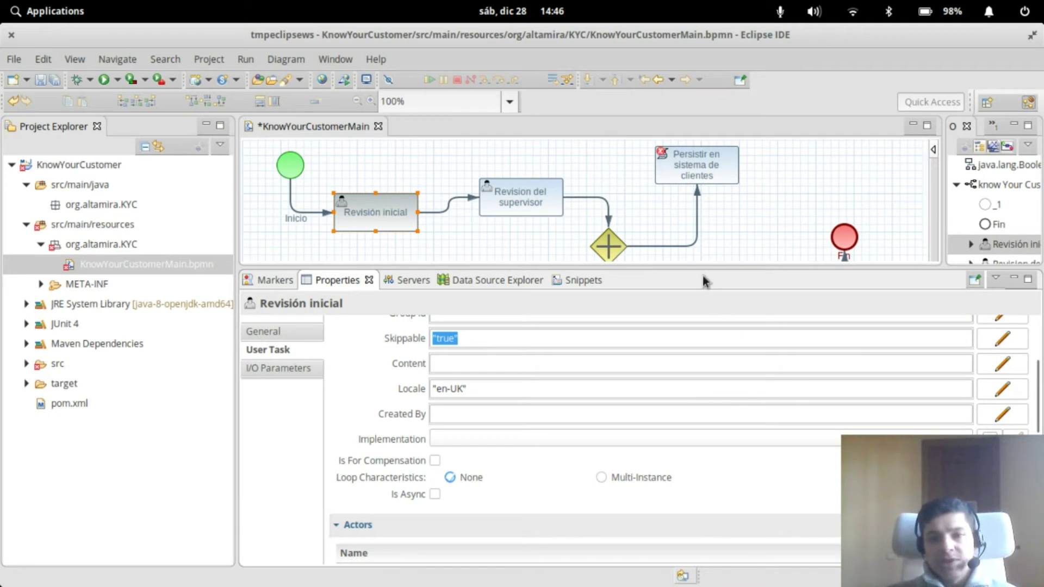
left_click_drag(707, 268, 707, 254)
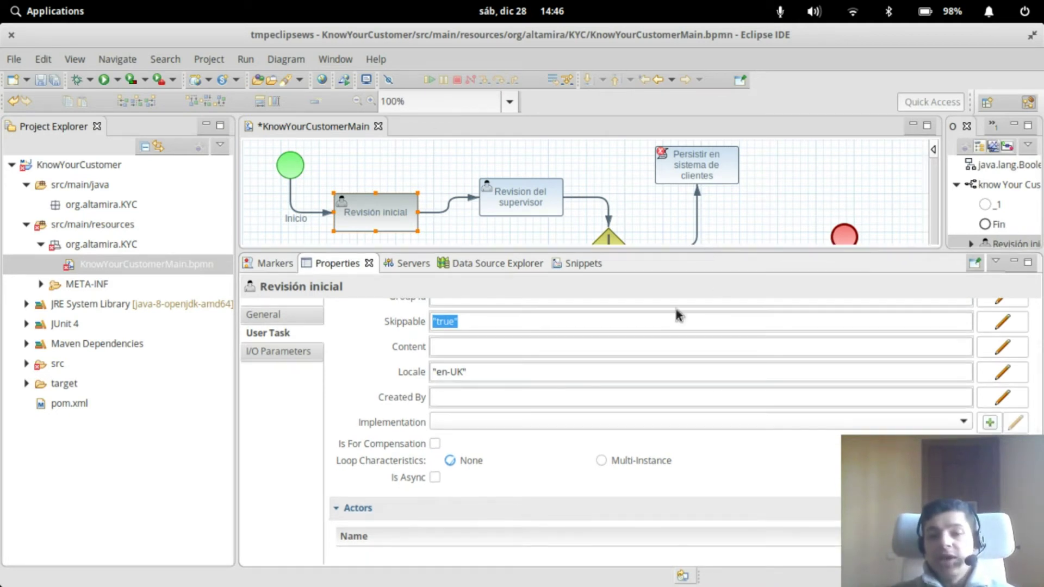
scroll(542, 493, "down", 4)
scroll(678, 485, "up", 2)
scroll(678, 484, "up", 1)
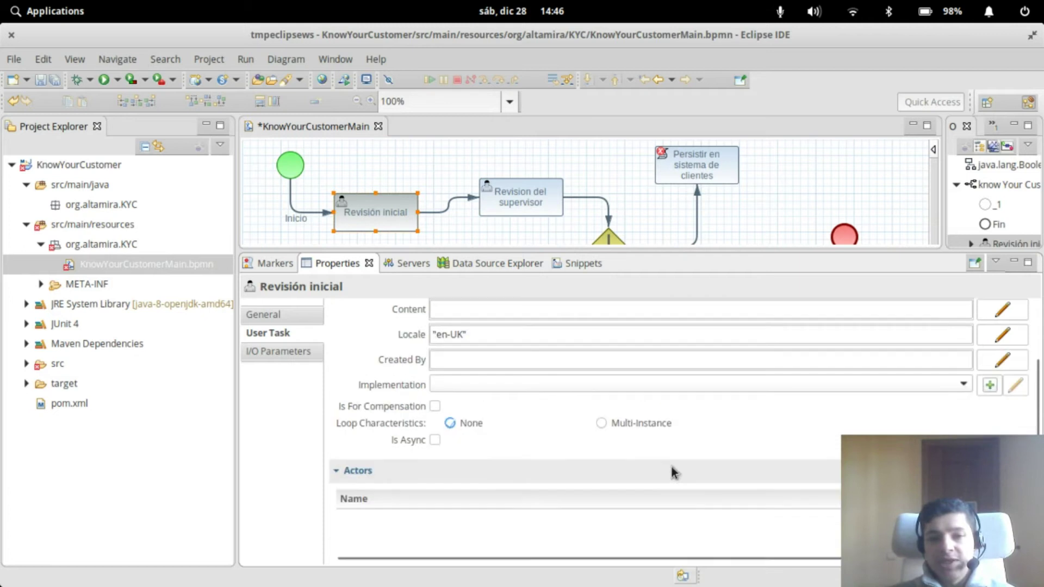
mouse_move(391, 237)
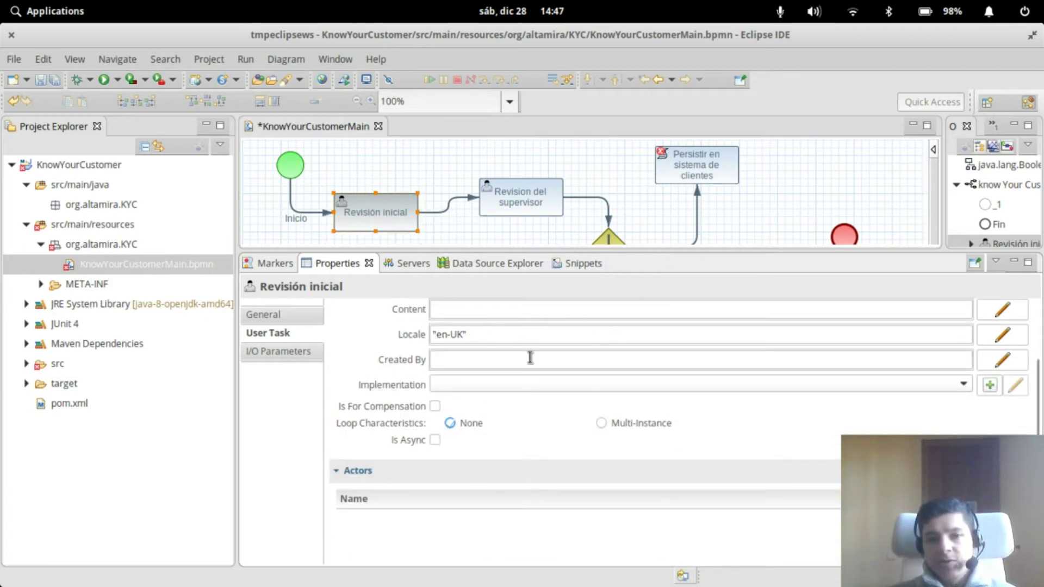
left_click(343, 468)
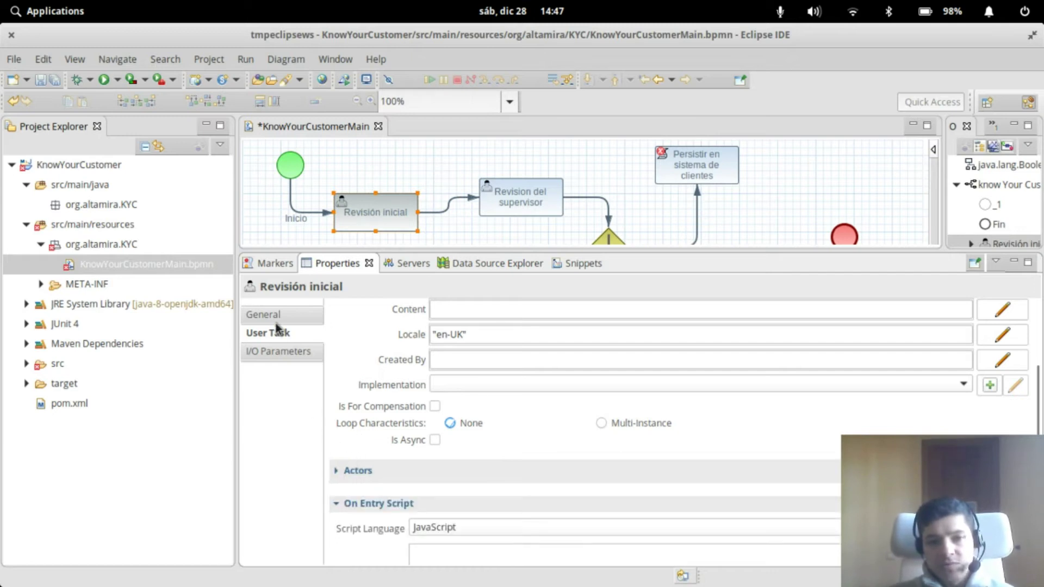
- In the Revisión inicial input data mapping, set the existing entry's source to Nombres and rename the input to in_nombres
left_click(273, 353)
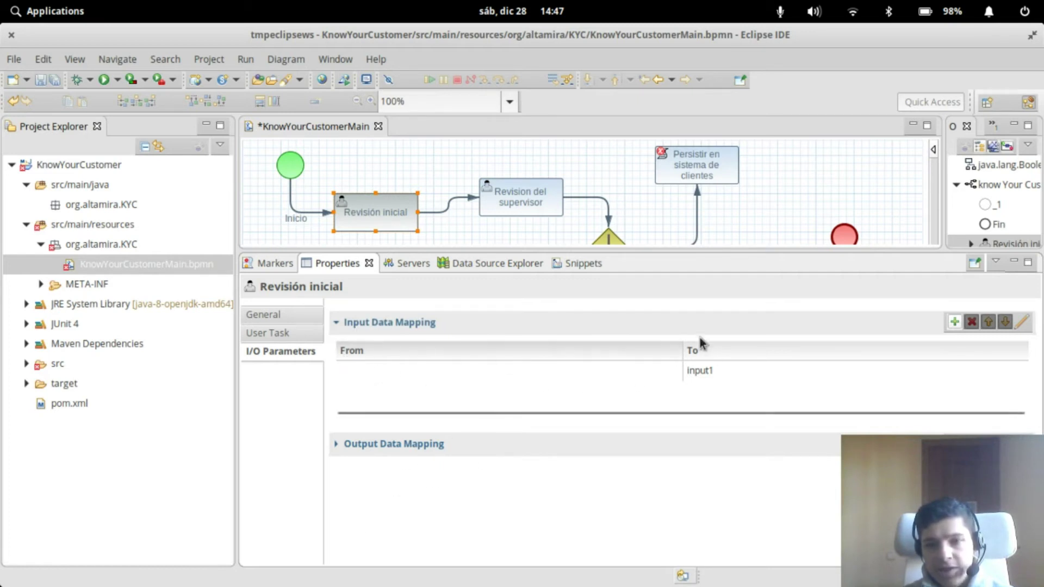
left_click(756, 379)
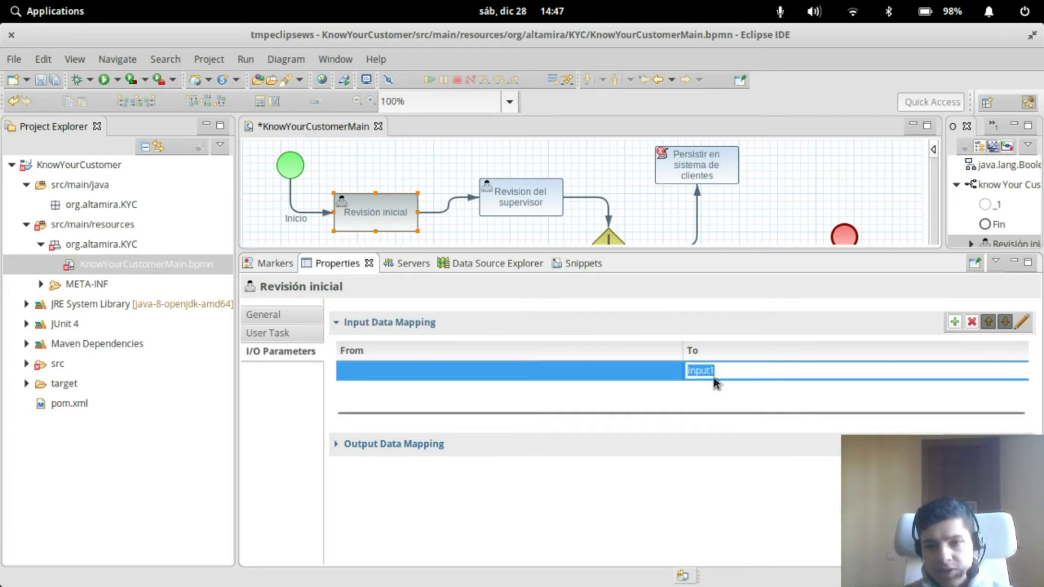
left_click(1020, 323)
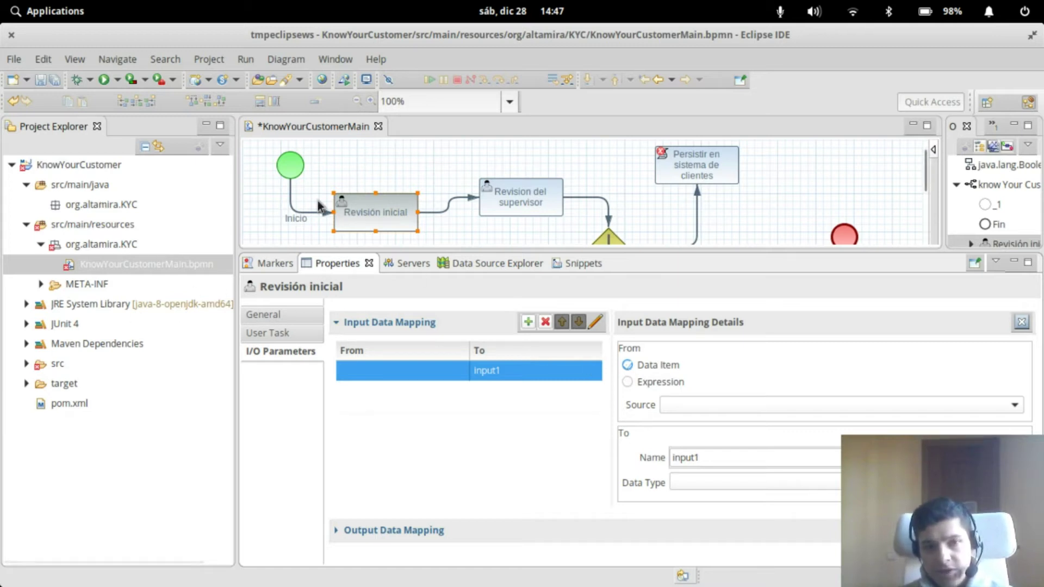
left_click(747, 407)
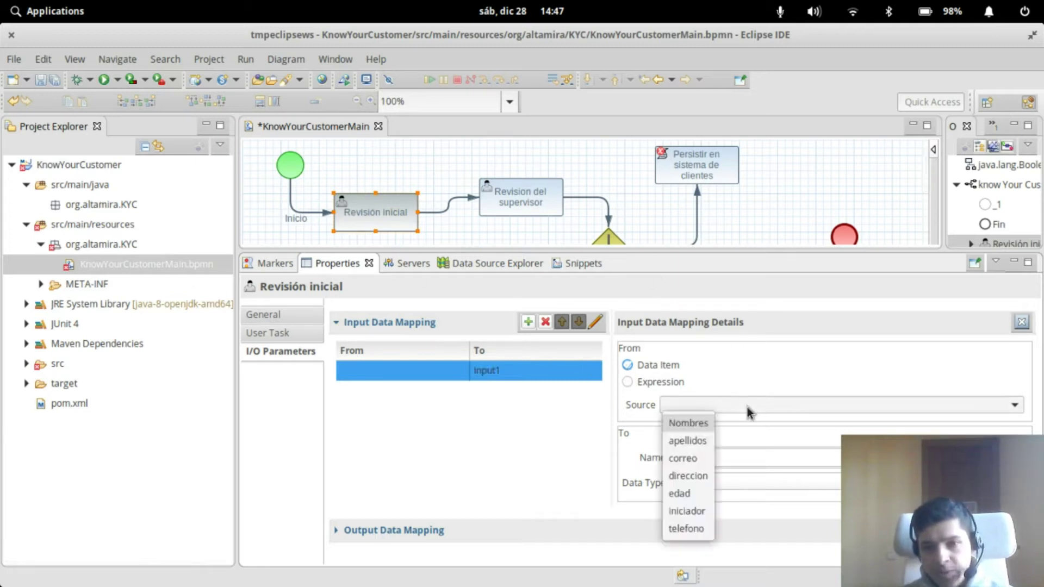
left_click(691, 423)
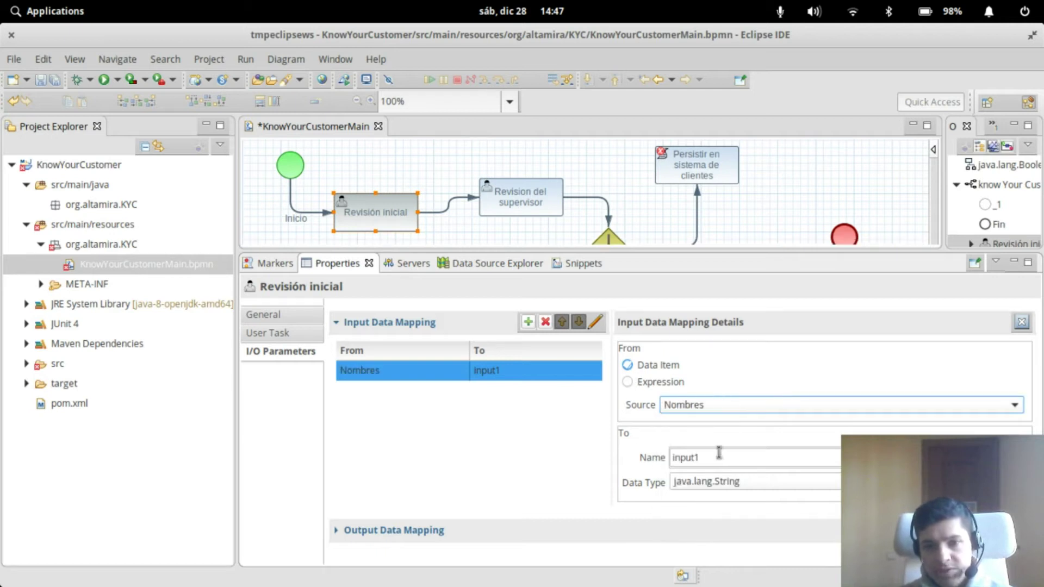
left_click(735, 461)
double_click(664, 456)
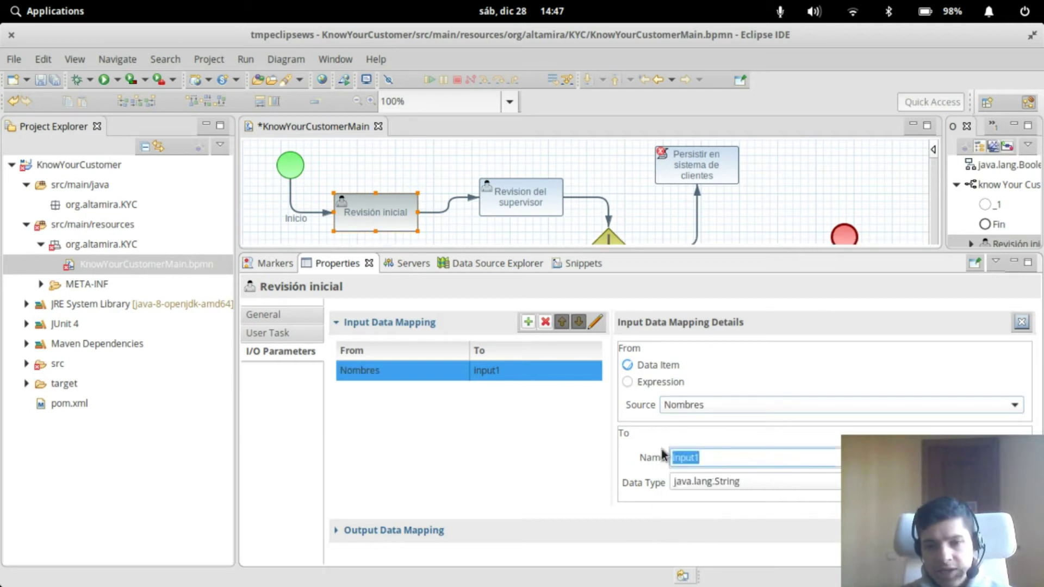
left_click(719, 456)
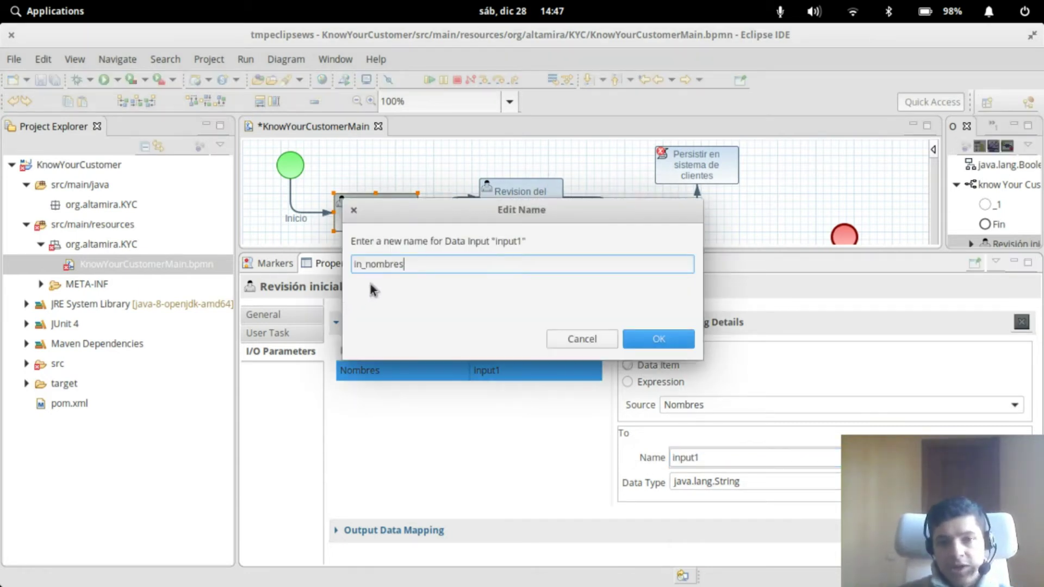
left_click(642, 340)
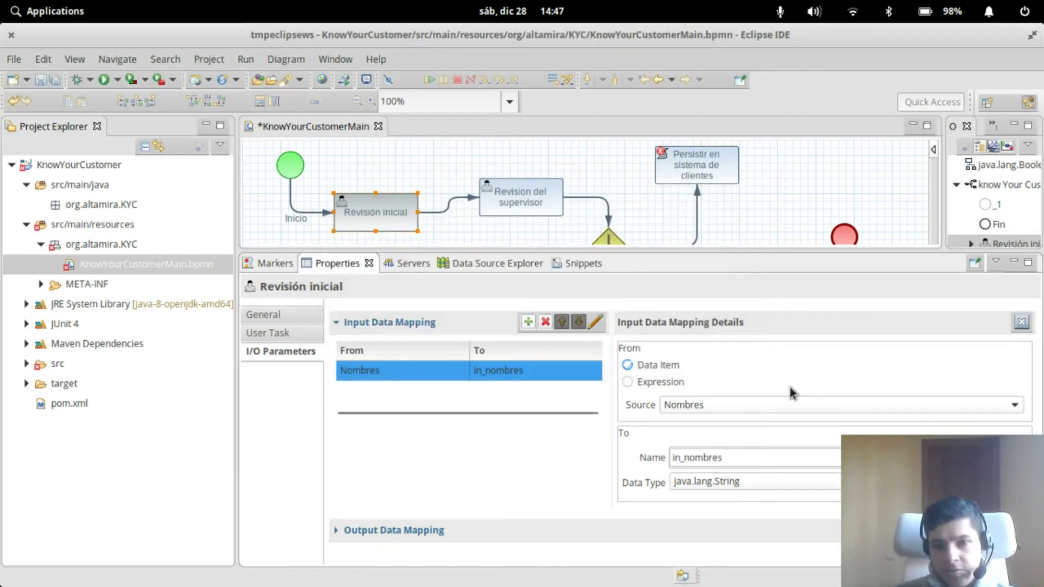
- Add a second input data mapping to Revisión inicial with the data item apellidos as source and the name in_apellidos
left_click(529, 323)
left_click(628, 365)
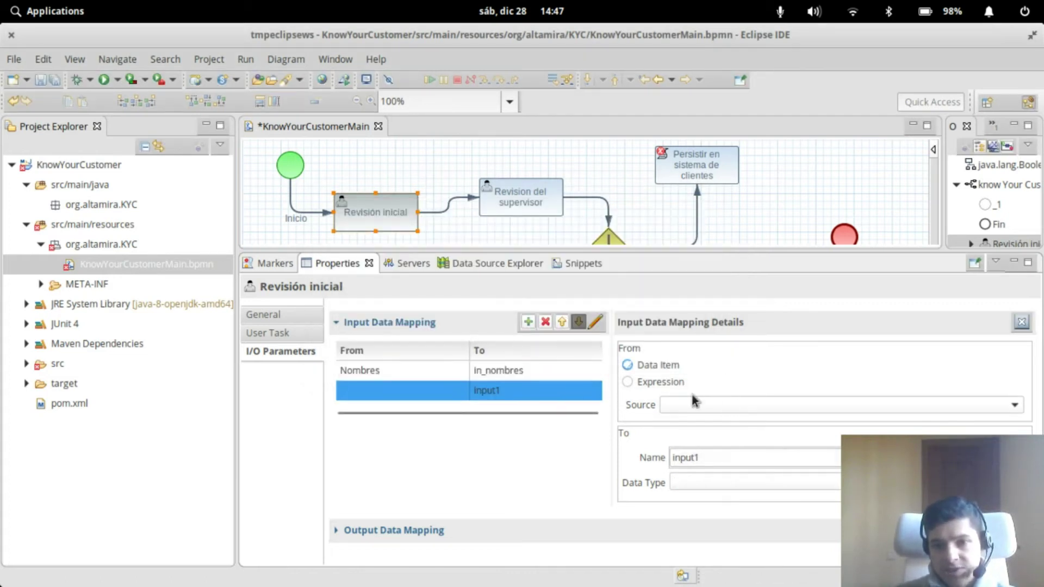
left_click(742, 404)
left_click(700, 442)
left_click(522, 390)
left_click(416, 263)
left_click_drag(417, 263, 255, 249)
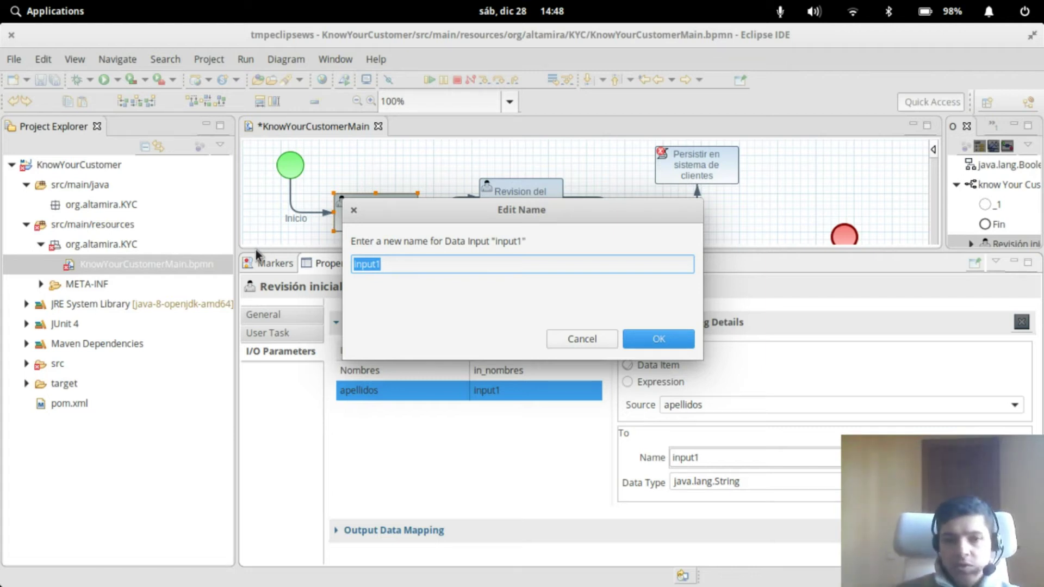
left_click_drag(422, 266, 261, 238)
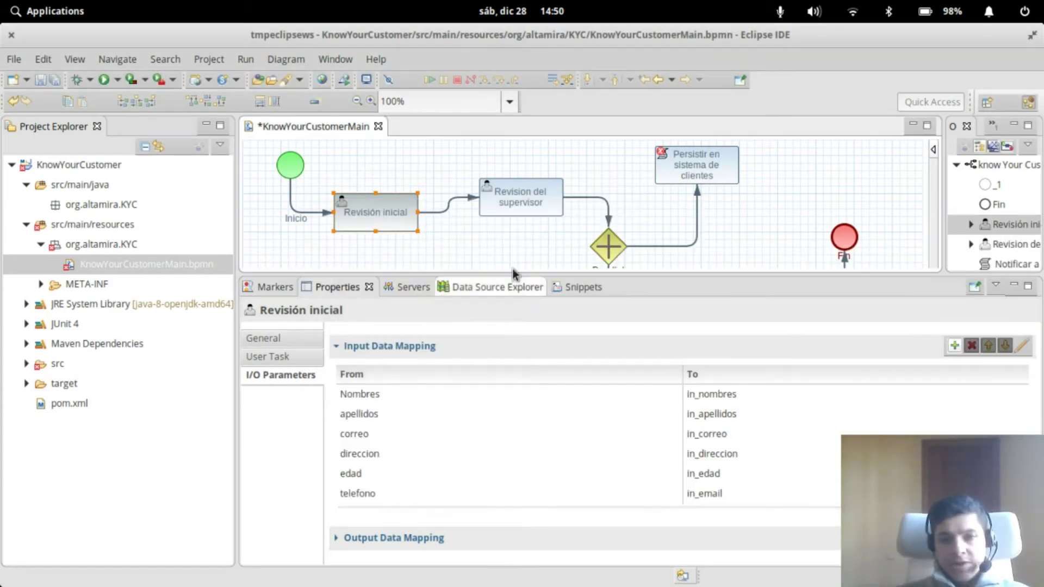
- Enlarge the properties area and review the input data mapping list of the Revisión inicial task
left_click_drag(526, 275, 526, 252)
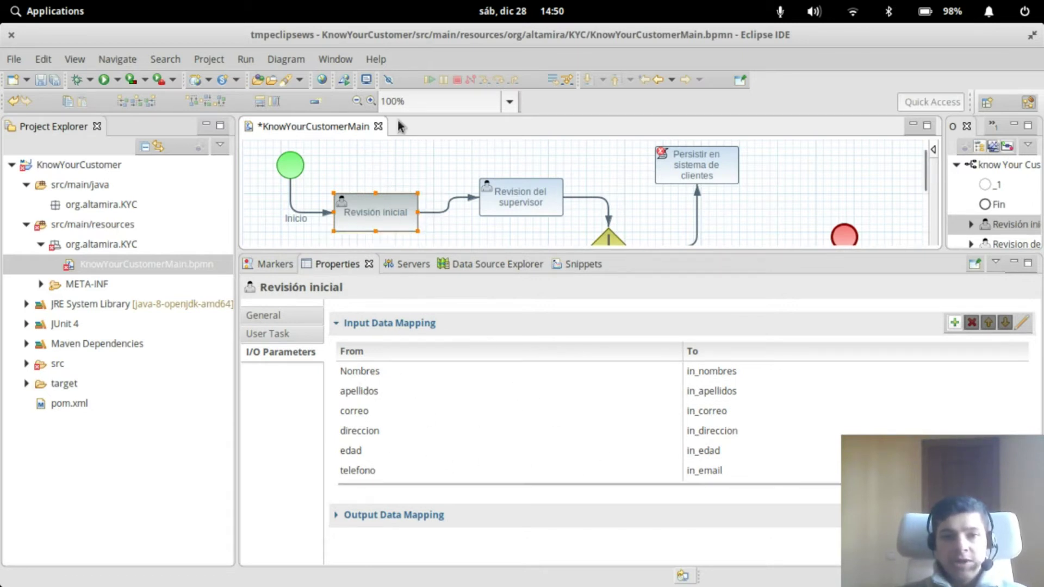
mouse_move(342, 223)
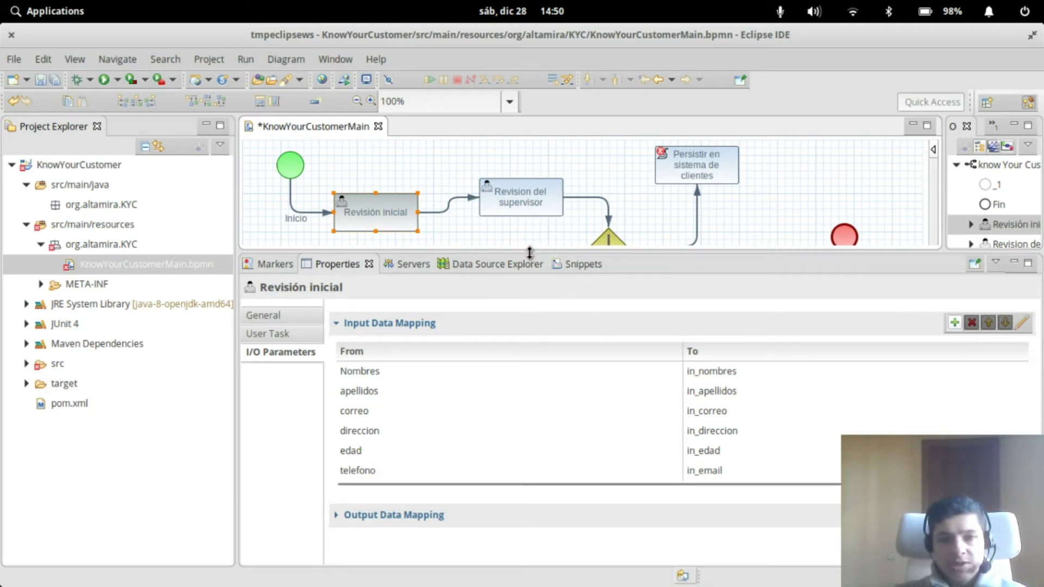
left_click_drag(530, 253, 530, 235)
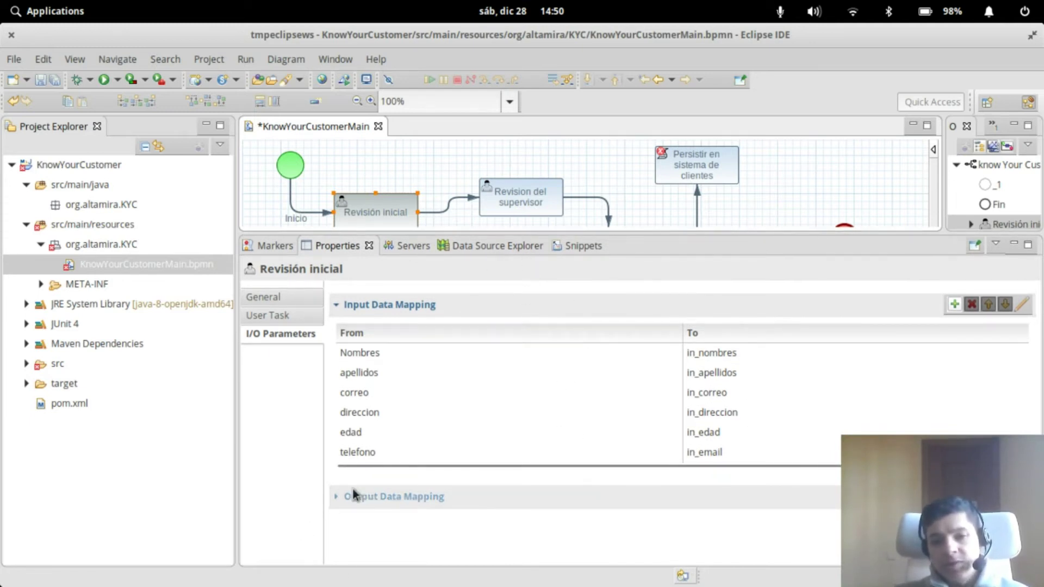
left_click(370, 199)
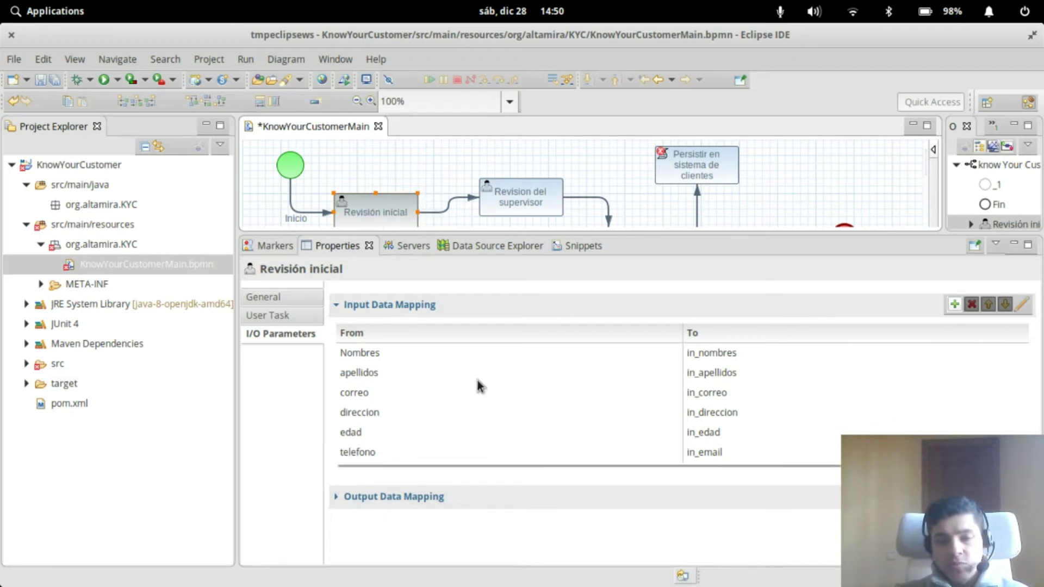
mouse_move(387, 214)
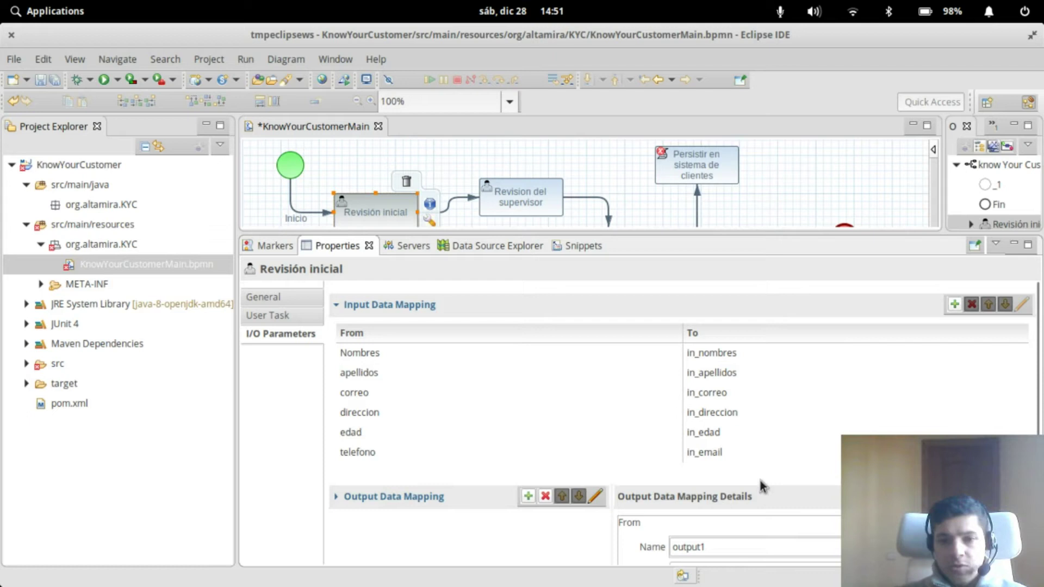
- Review the output data mapping section of Revisión inicial and the I/O parameters of the Revision del supervisor task
scroll(680, 424, "down", 4)
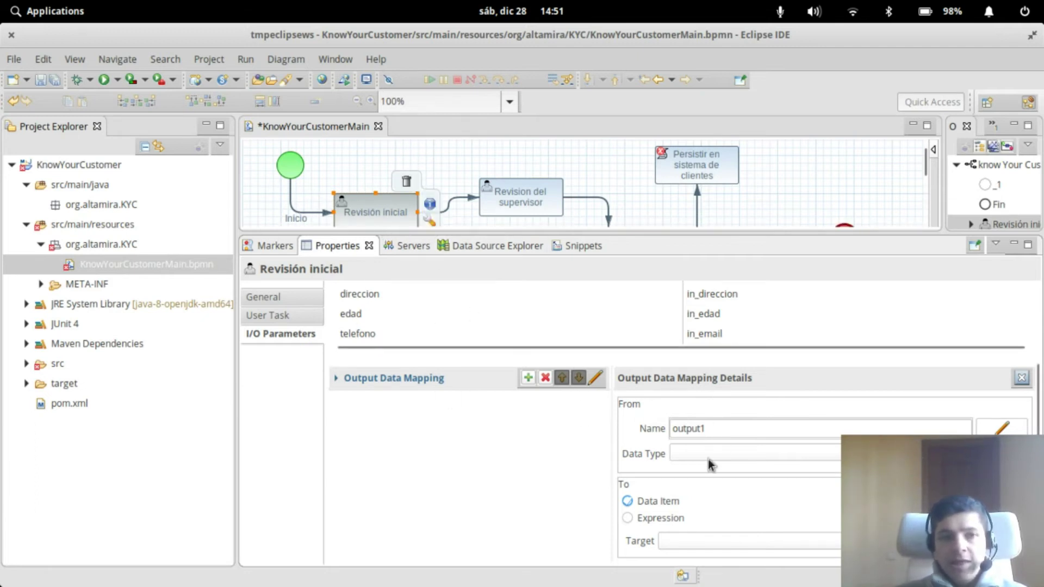
double_click(773, 432)
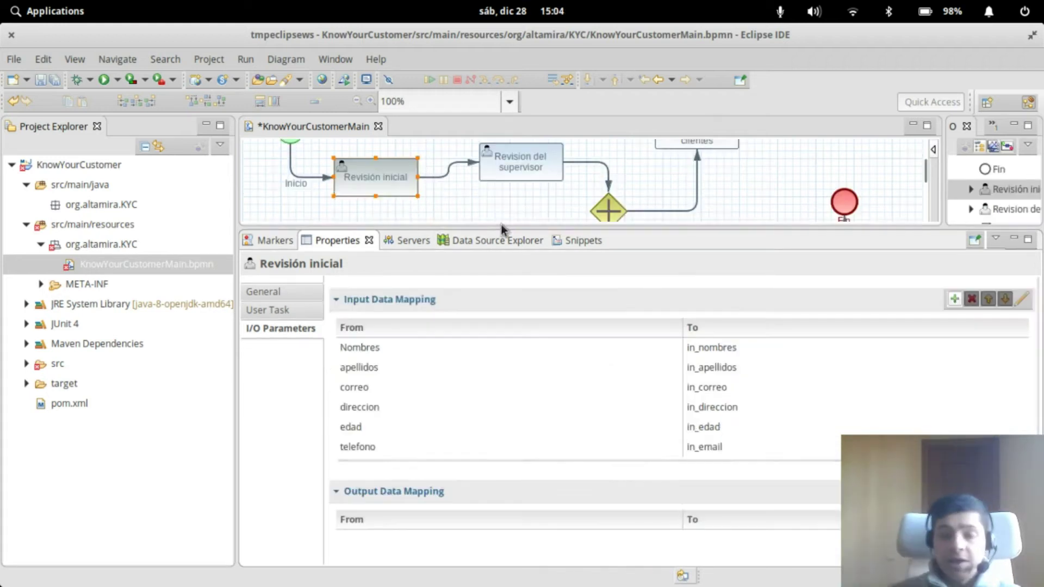
mouse_move(530, 171)
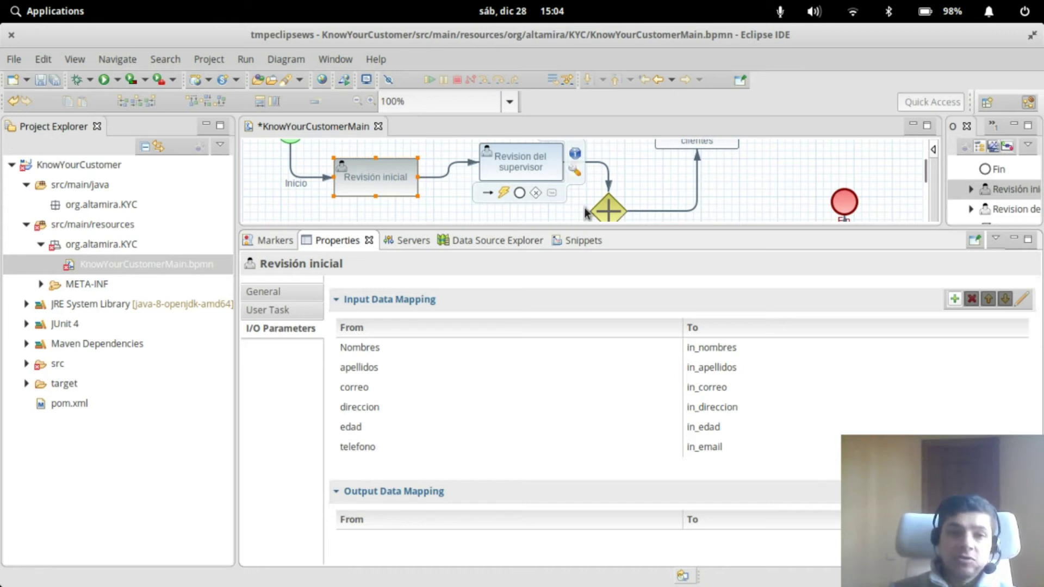
left_click_drag(559, 223, 558, 249)
left_click(521, 161)
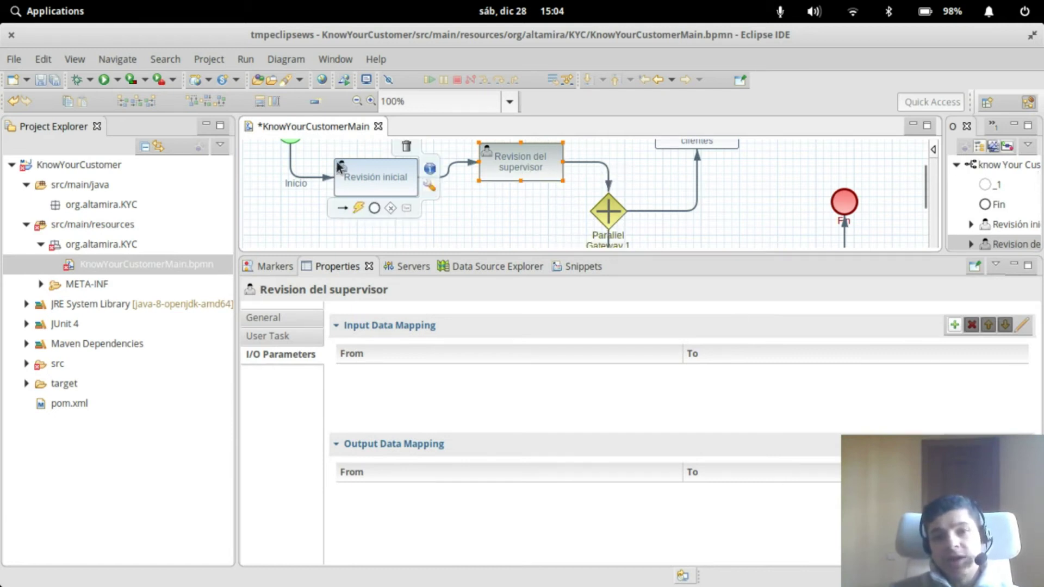
- Add a local variable named out_ComentariosRevision with data type java.lang.String to the know Your Customer process
left_click(393, 221)
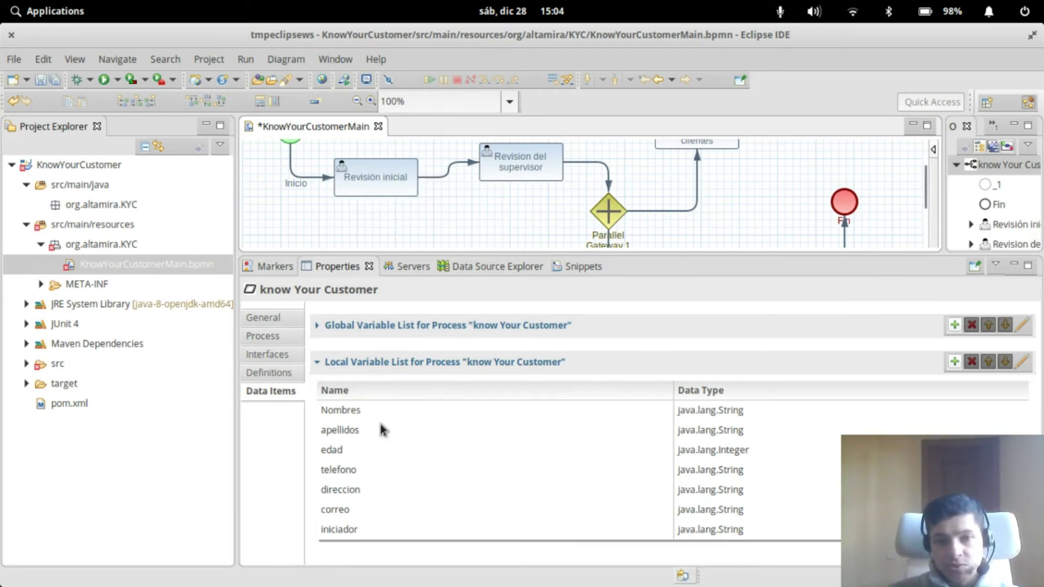
left_click(953, 363)
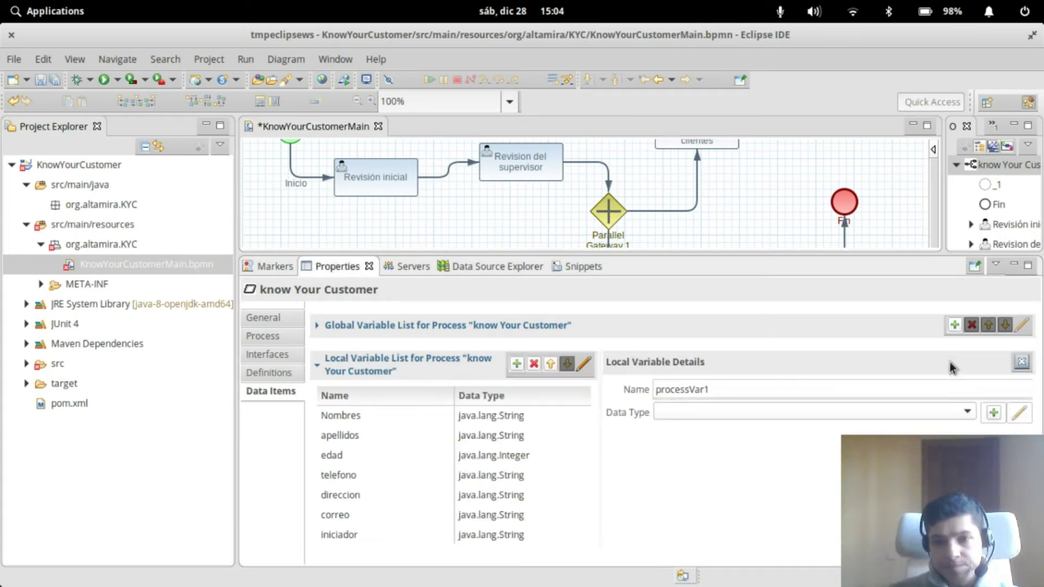
left_click_drag(807, 393, 485, 377)
type("ou")
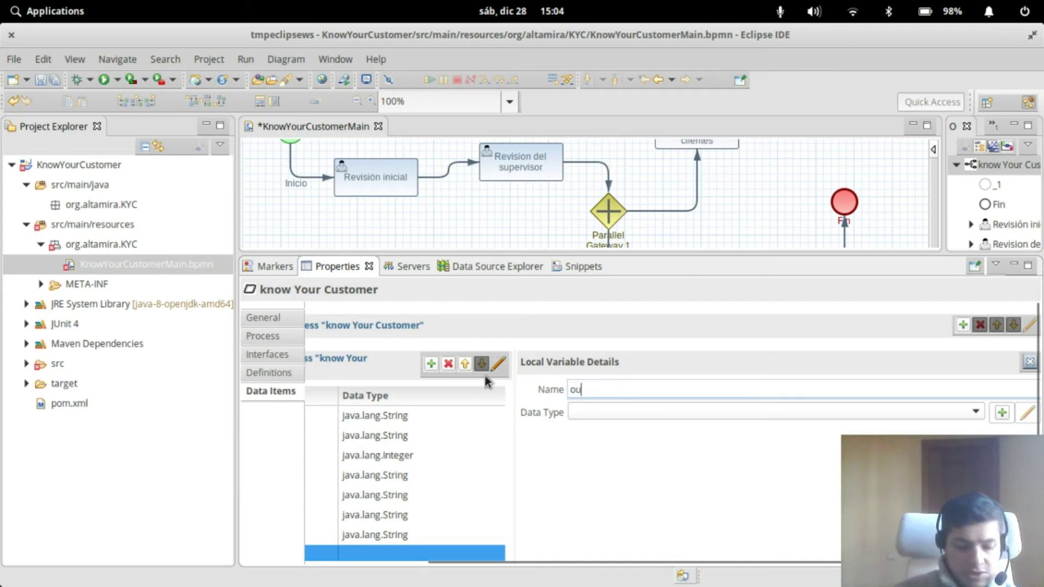
type("t_")
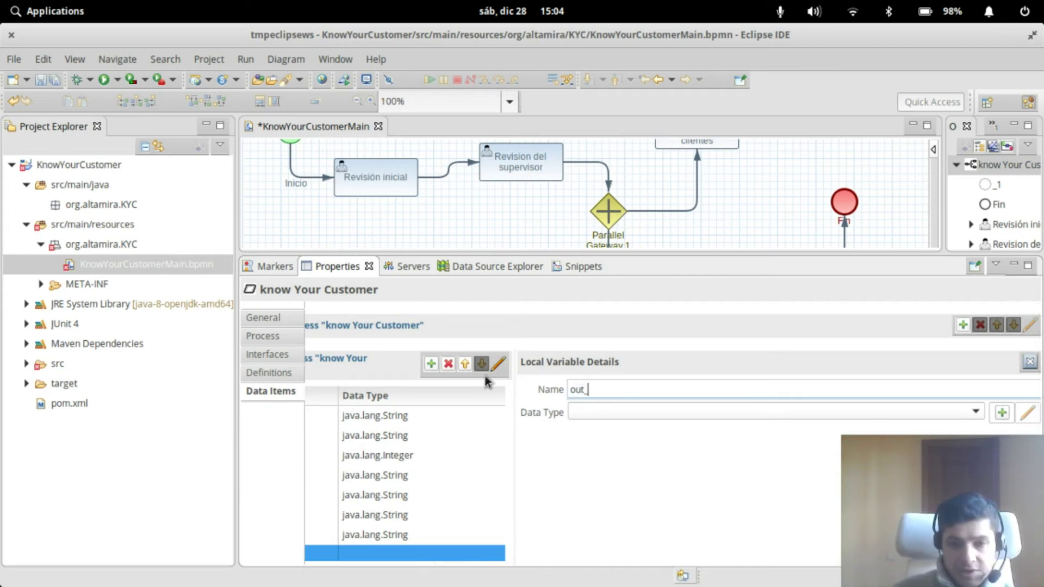
type("revision")
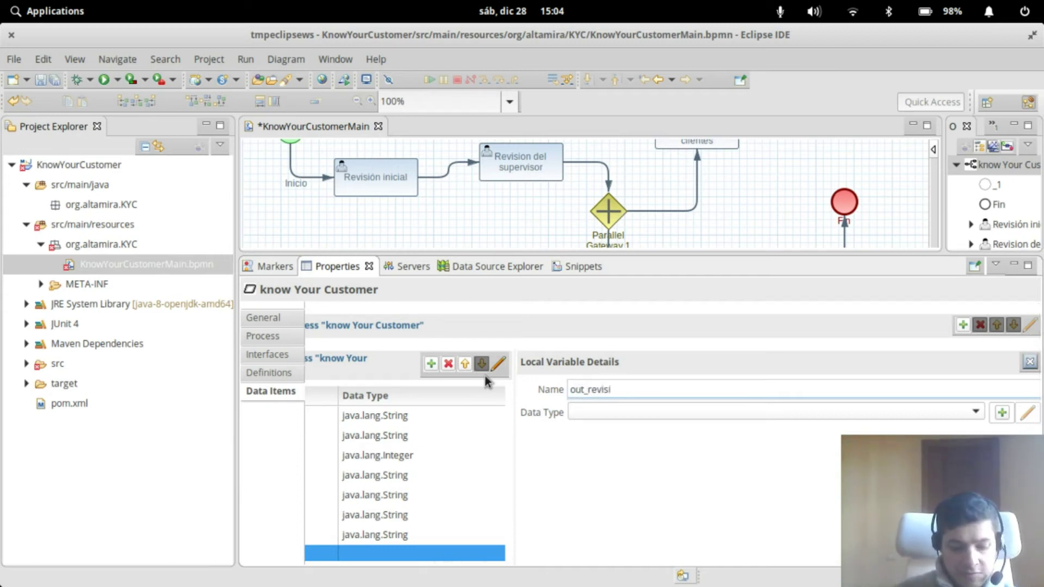
key("Left")
key("Left")
key("Left")
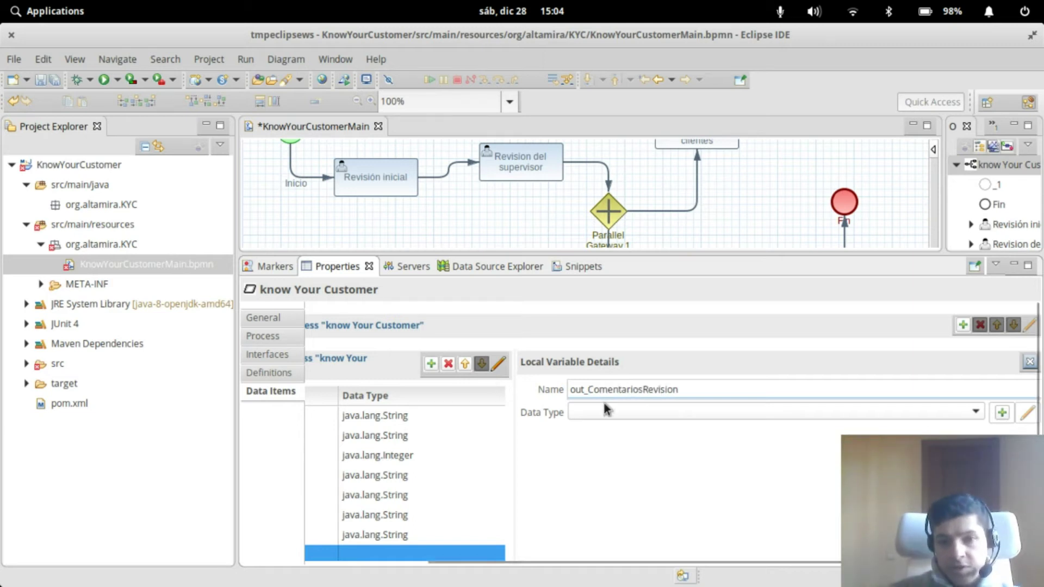
left_click(600, 411)
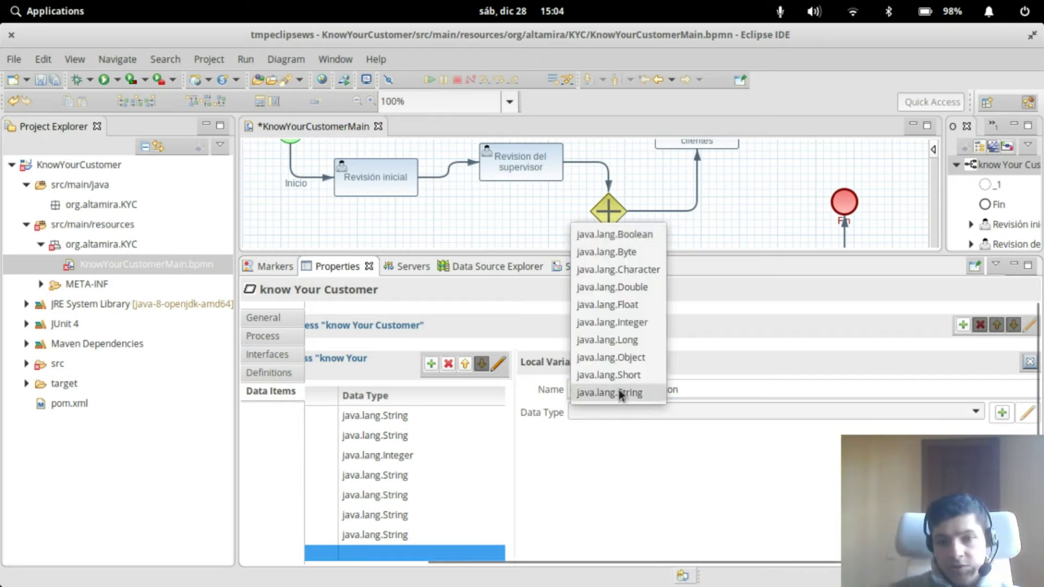
left_click(618, 392)
scroll(701, 467, "down", 1)
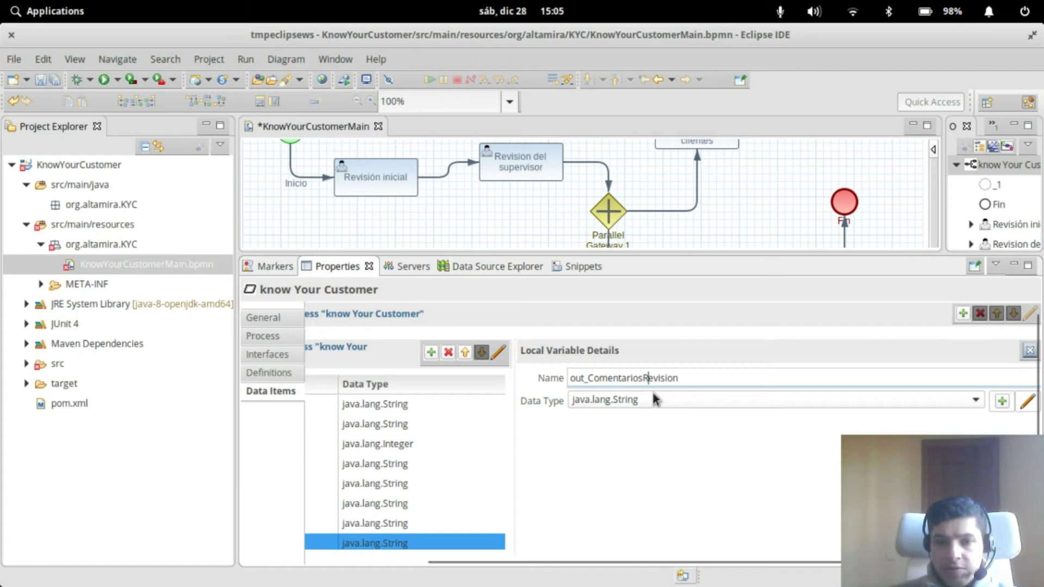
- Add a second local process variable named out_Datoscompletos with data type java.lang.Boolean
left_click(430, 353)
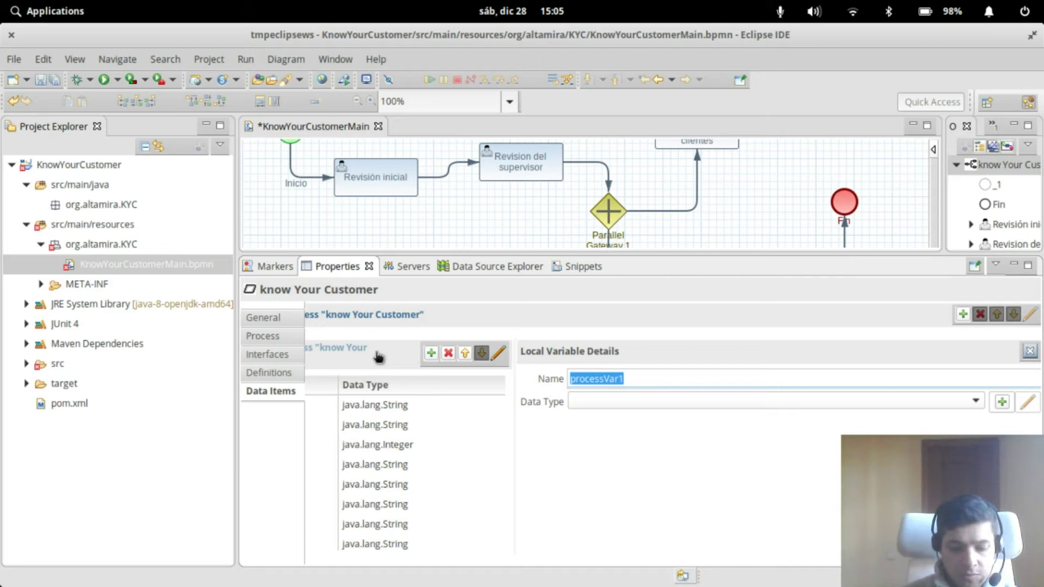
type("procesosCompl")
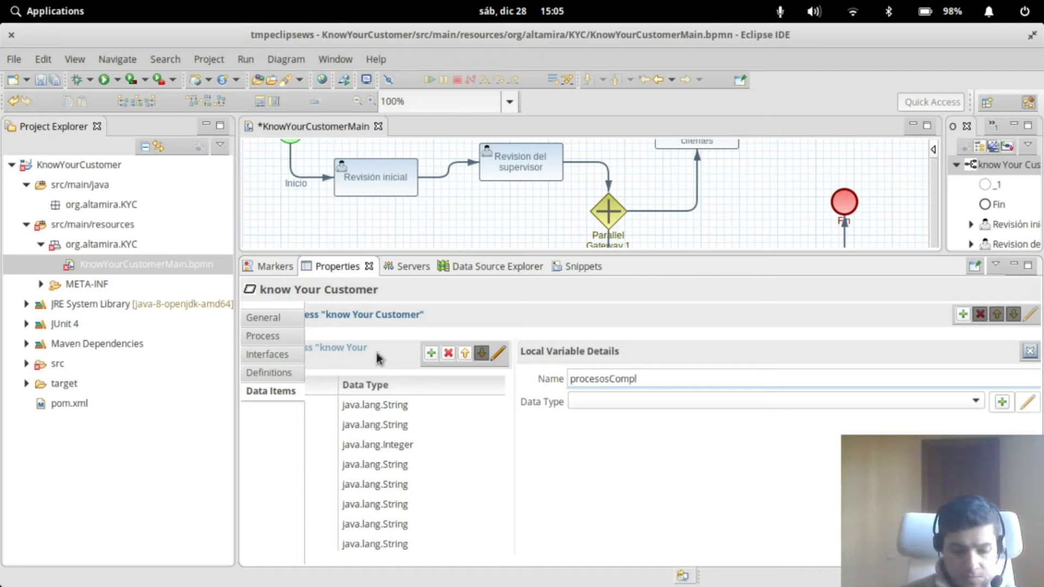
key("BackSpace")
key("BackSpace")
key("BackSpace")
key("BackSpace")
key("BackSpace")
key("BackSpace")
key("BackSpace")
key("BackSpace")
key("BackSpace")
key("BackSpace")
key("BackSpace")
key("BackSpace")
key("BackSpace")
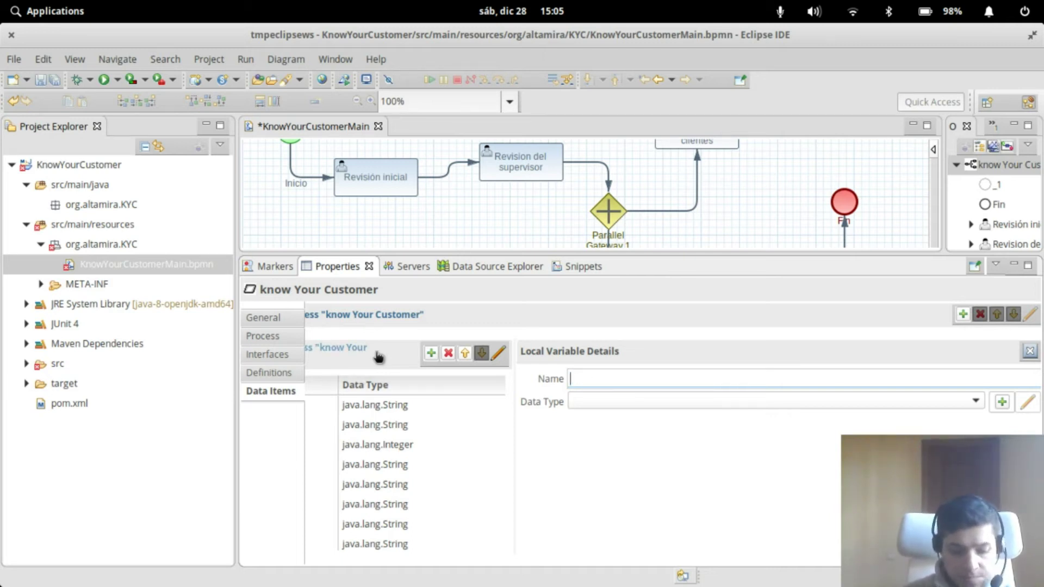
type("datosCompletos")
left_click(976, 400)
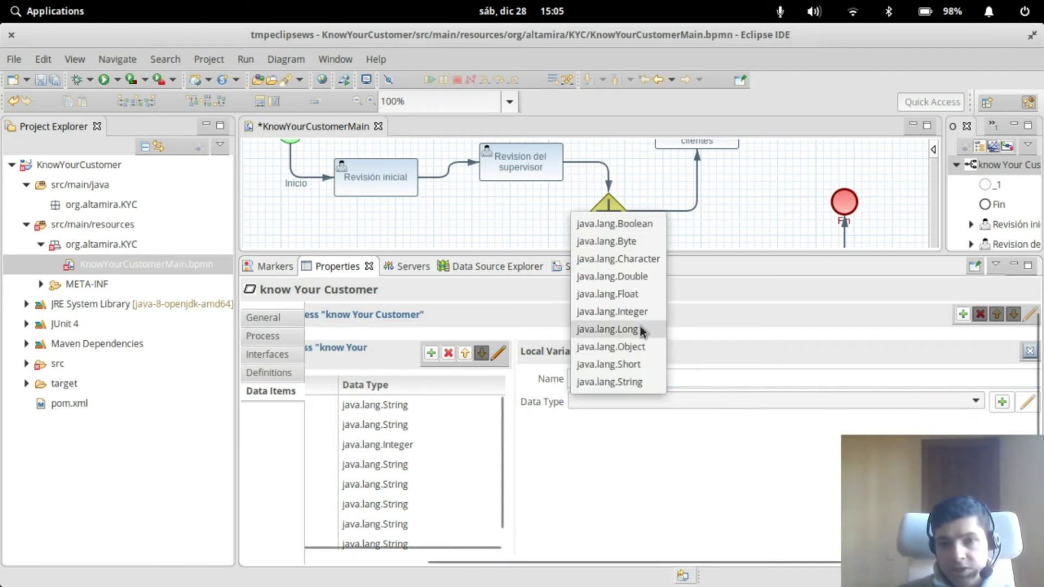
left_click(631, 224)
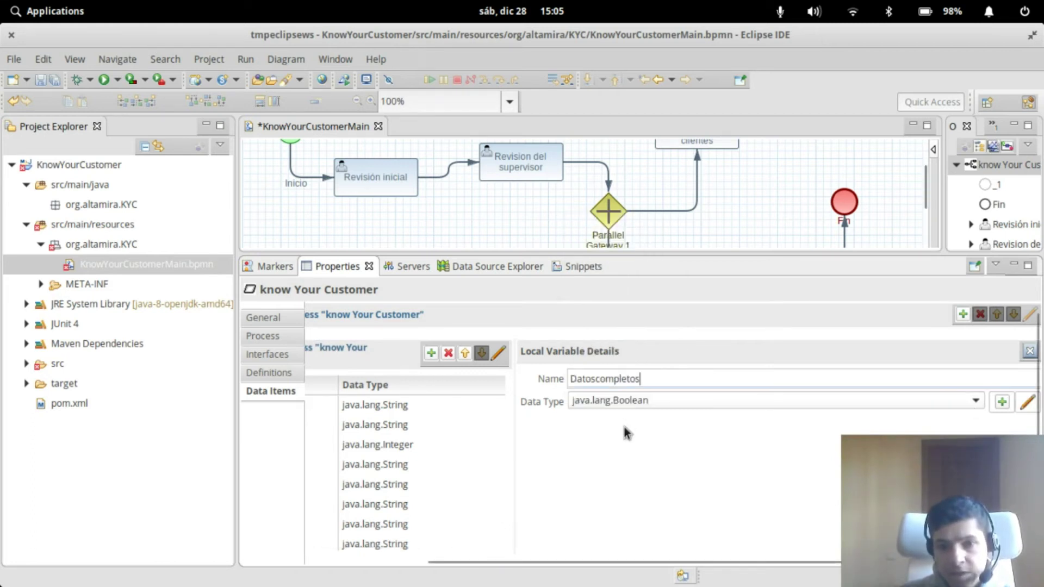
left_click(571, 379)
type("out_")
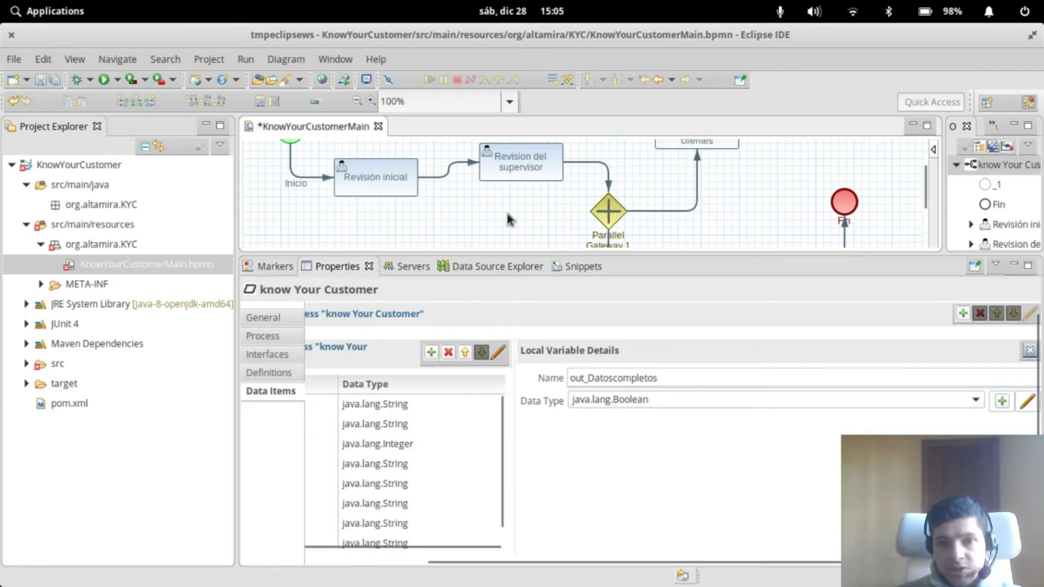
- Return to the I/O parameters of the Revisión inicial task and collapse its input data mapping list
mouse_move(507, 161)
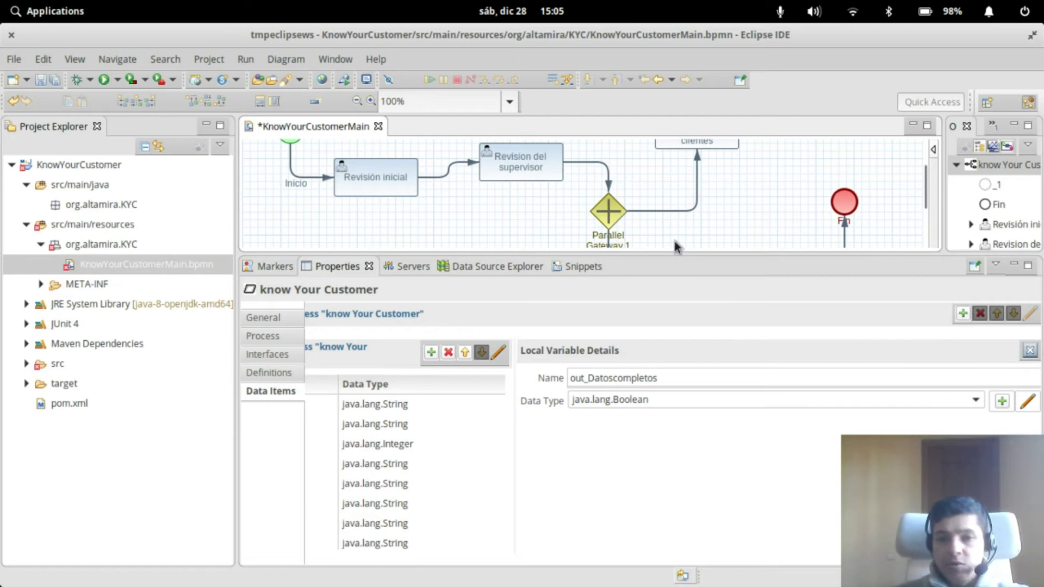
left_click(381, 183)
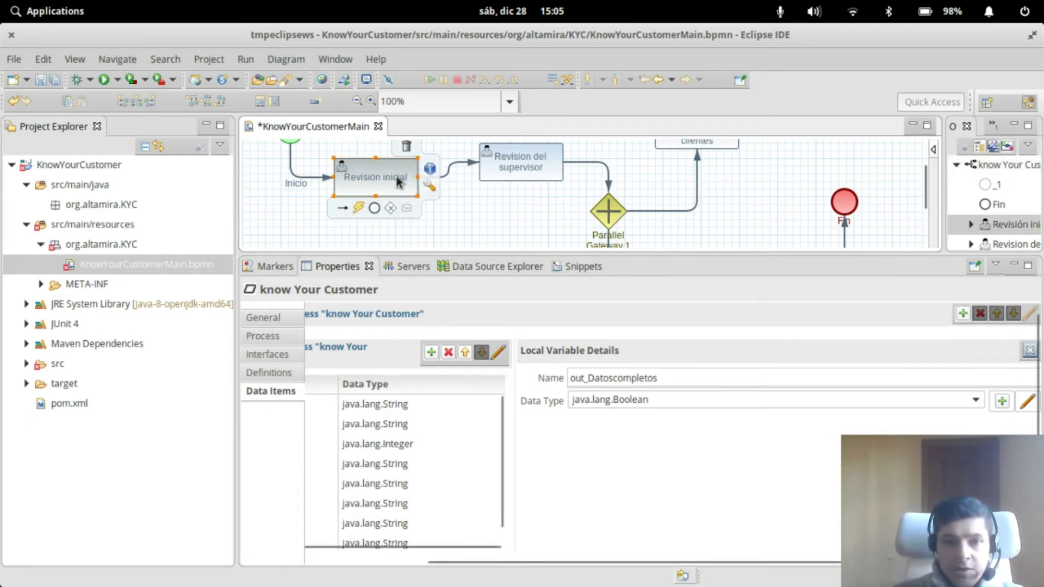
scroll(479, 429, "down", 2)
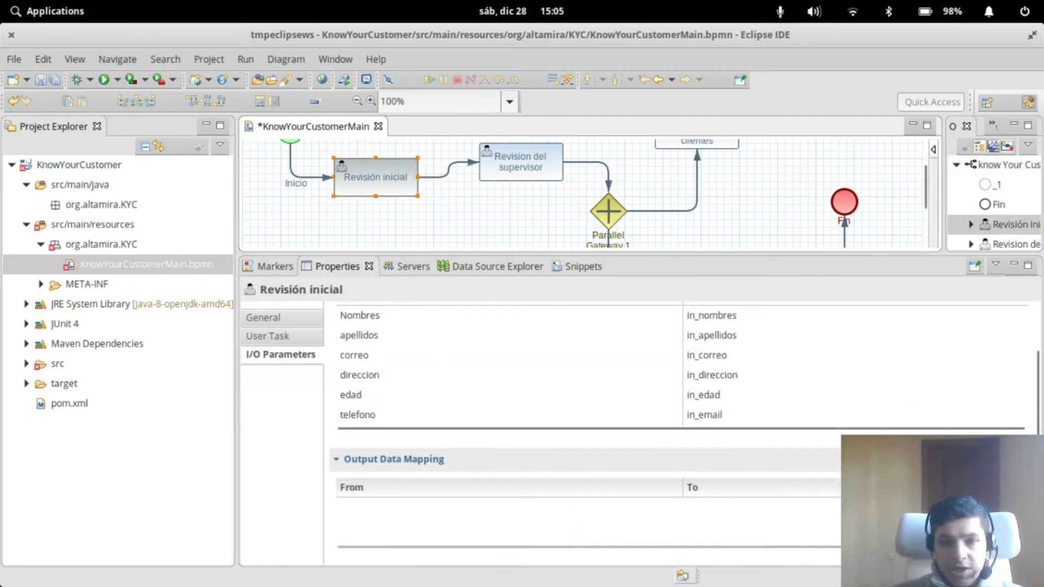
scroll(933, 434, "up", 2)
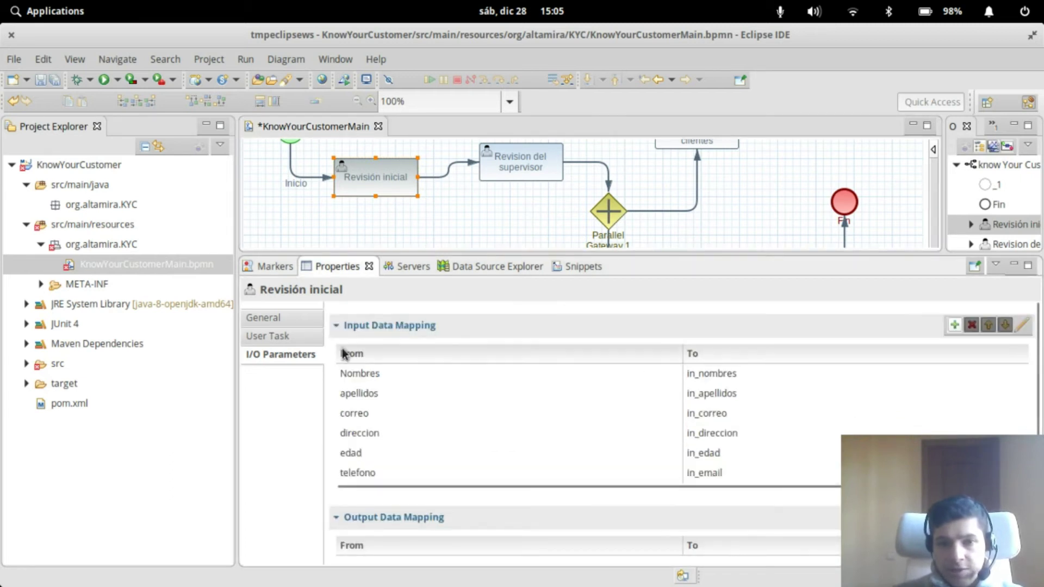
left_click(340, 325)
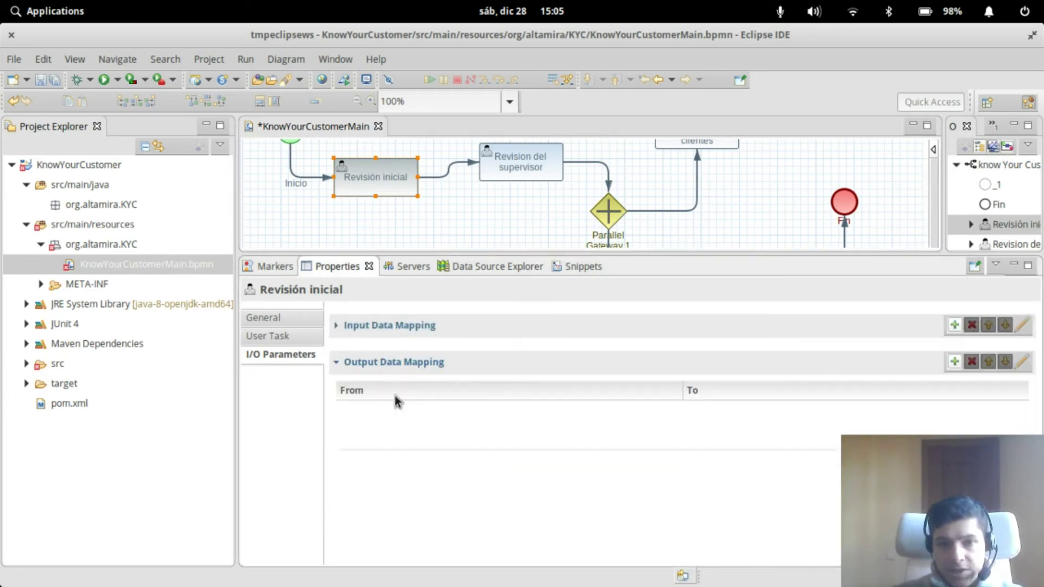
- Add an output data mapping to Revisión inicial named out_validacionRevision, of type java.lang.String, with the data item out_ComentariosRevision as target
left_click(953, 363)
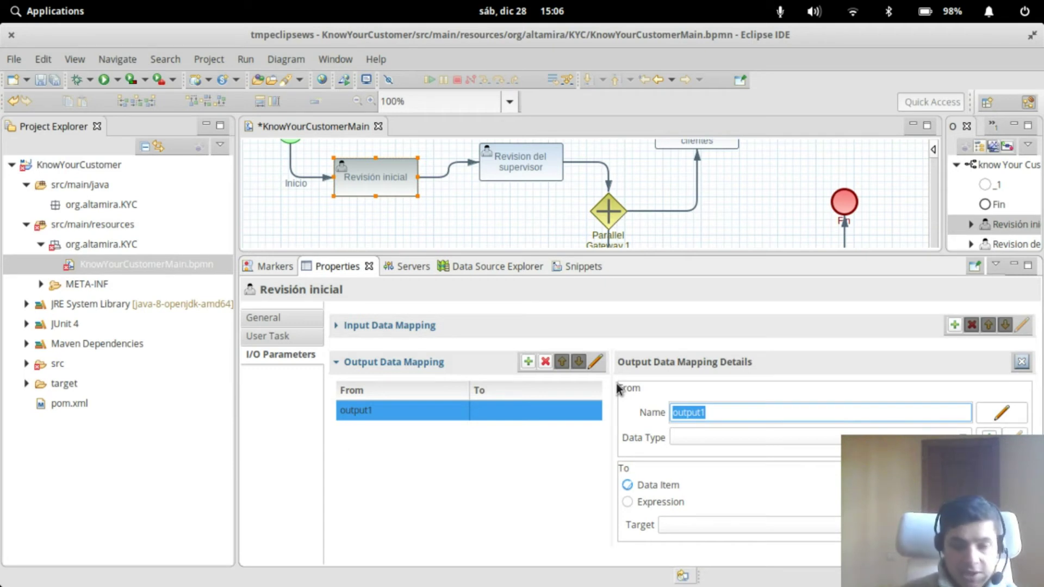
type("out_validacionRevisio")
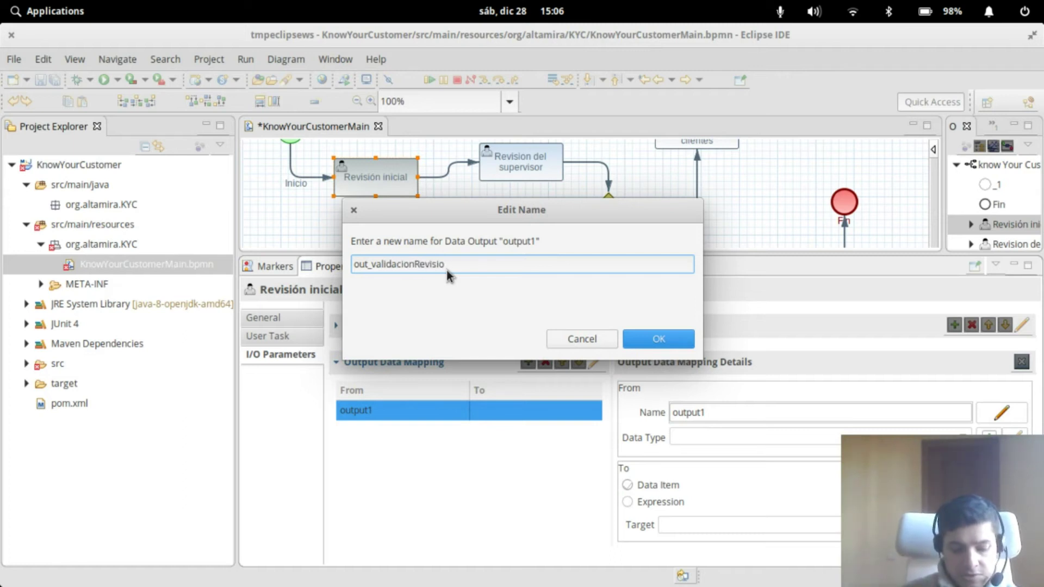
type("n")
key("Return")
left_click(712, 436)
left_click(714, 423)
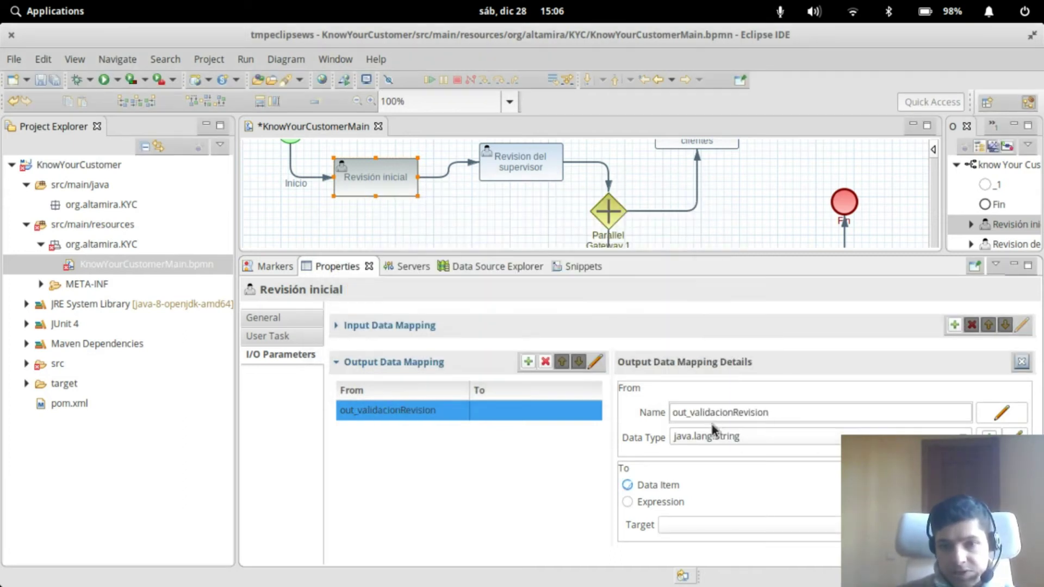
left_click(698, 523)
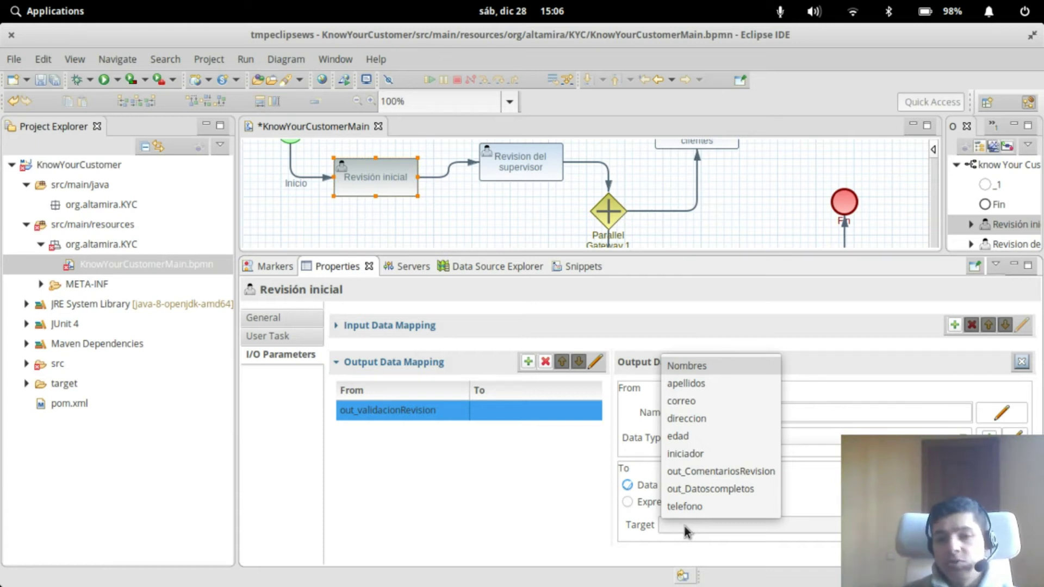
left_click(700, 472)
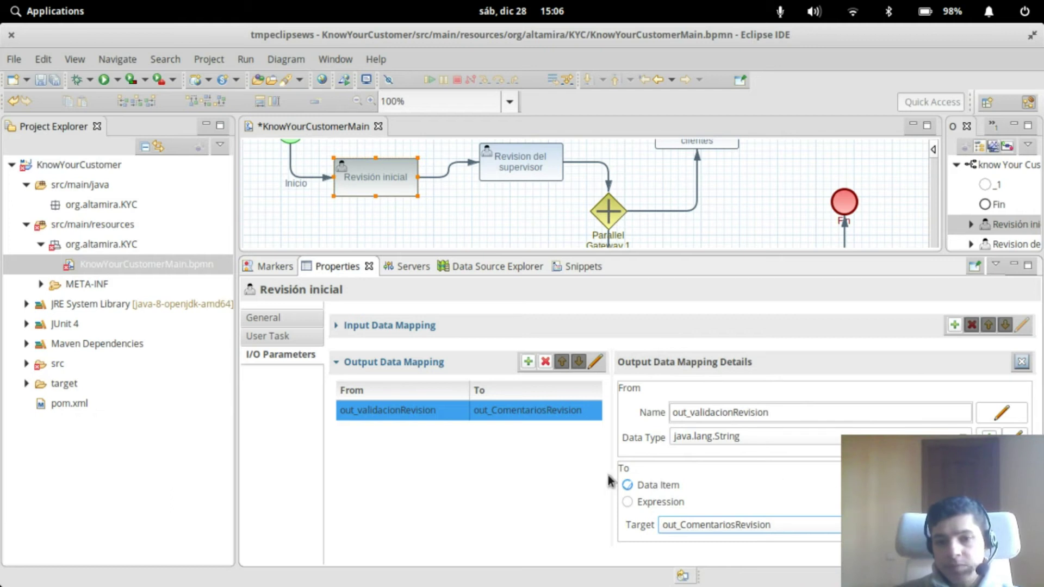
- Add a second output data mapping to Revisión inicial named informacionCompleta, of type java.lang.Boolean, with the data item out_Datoscompletos as target
left_click(528, 362)
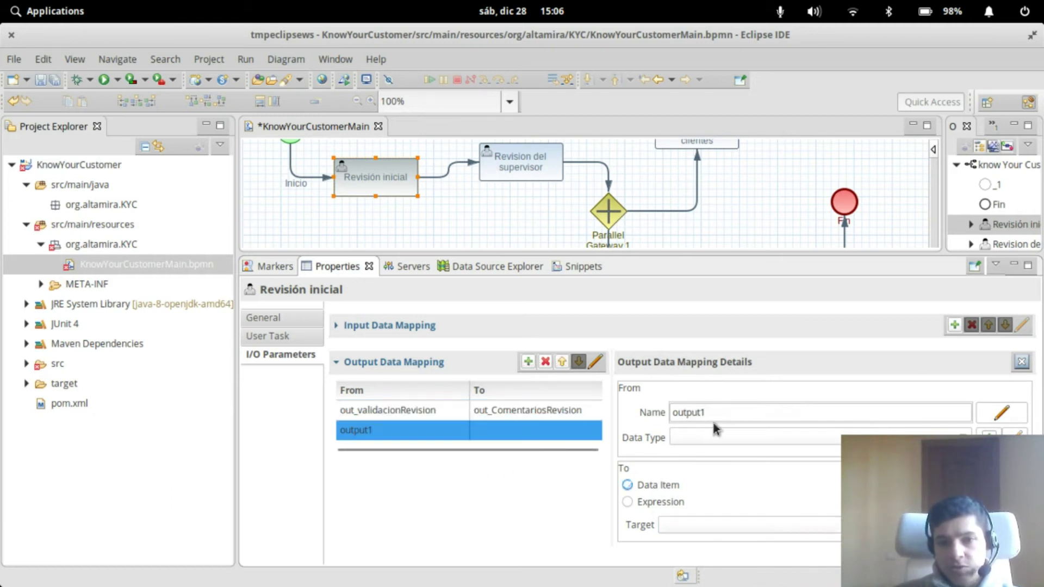
double_click(739, 413)
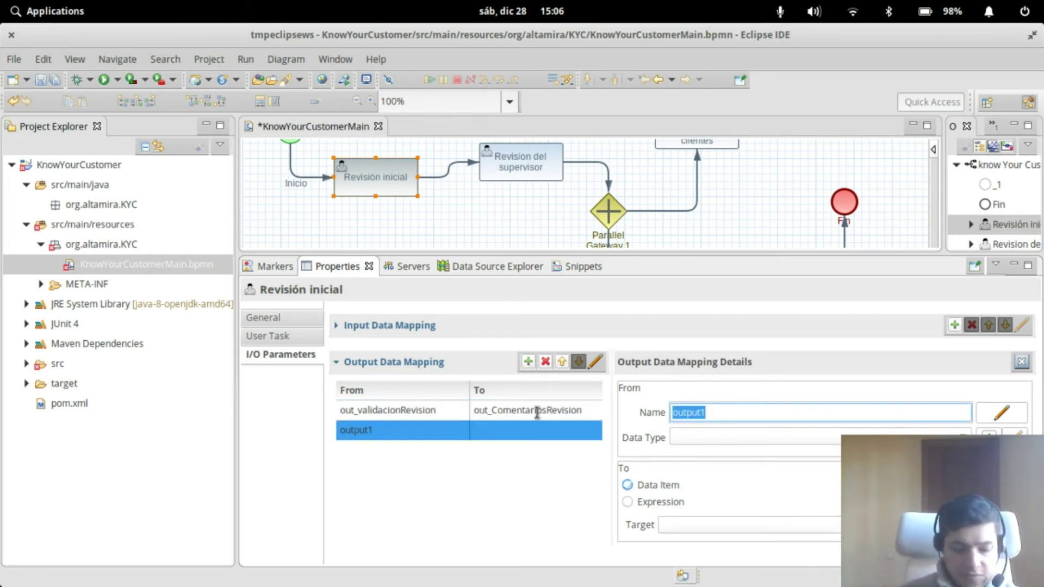
key("ctrl+space")
left_click(730, 261)
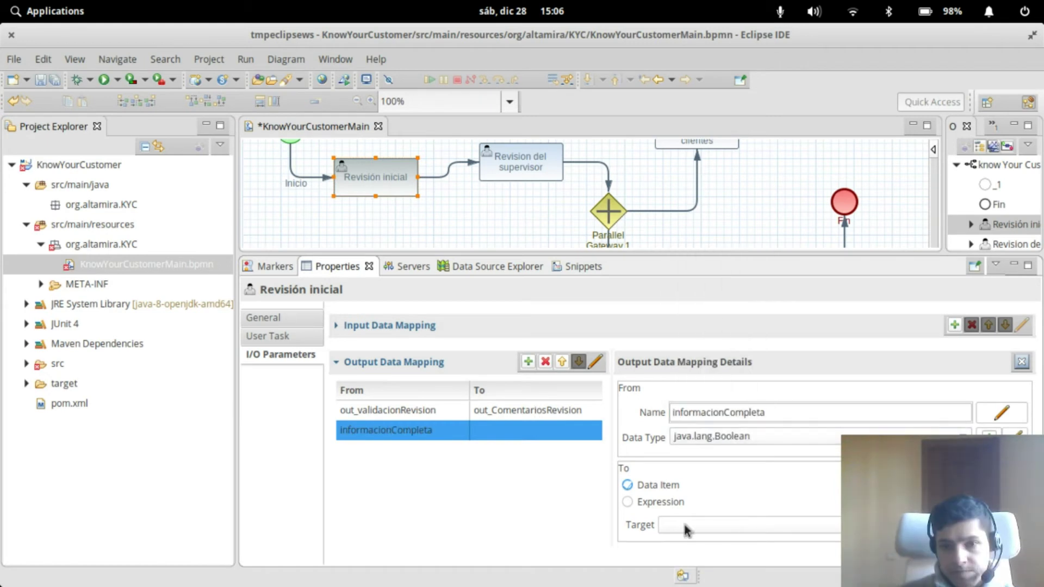
left_click(694, 526)
left_click(700, 488)
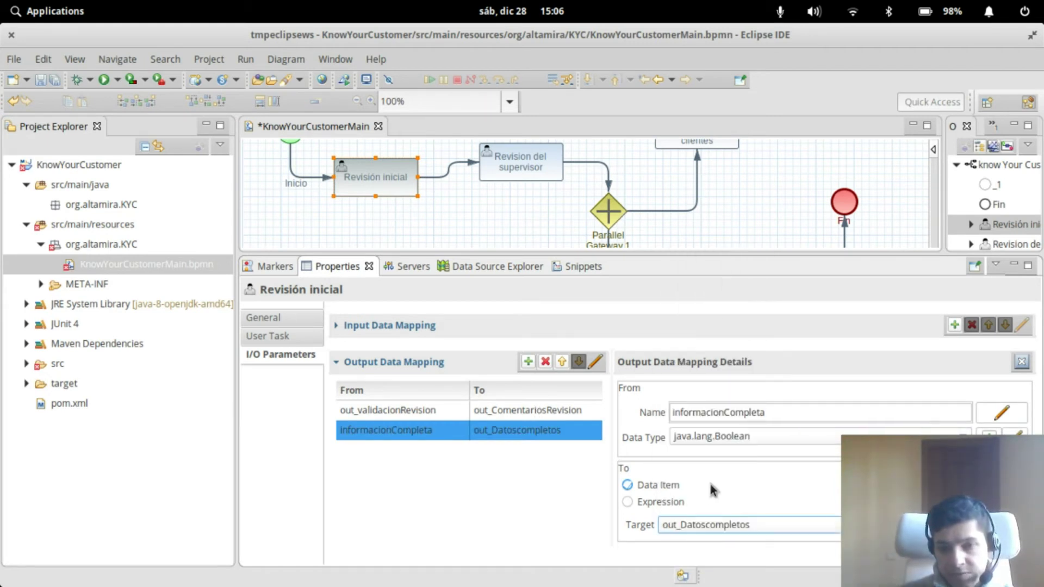
scroll(772, 519, "down", 1)
scroll(782, 521, "up", 1)
left_click(481, 491)
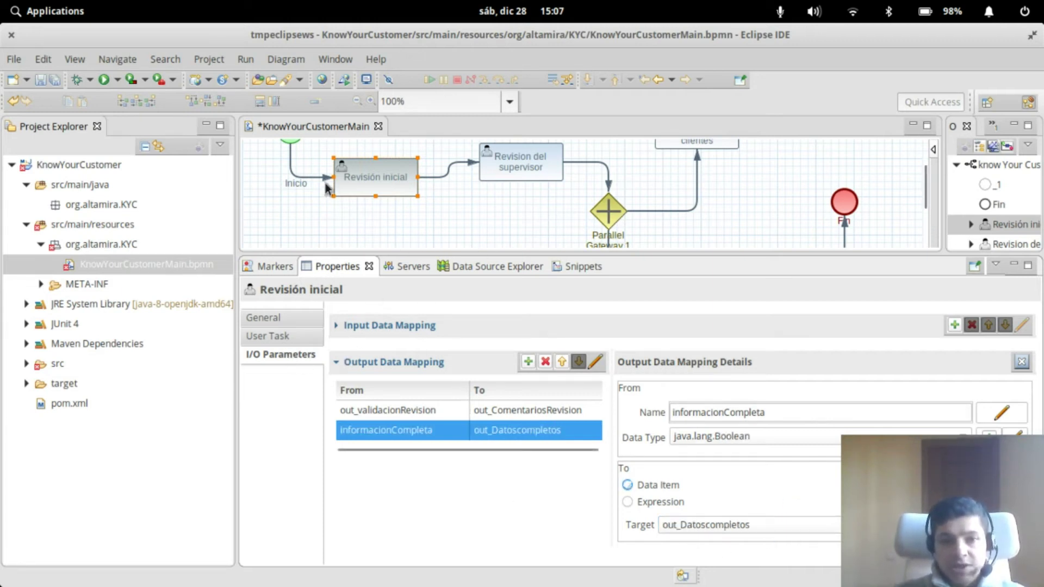
mouse_move(285, 150)
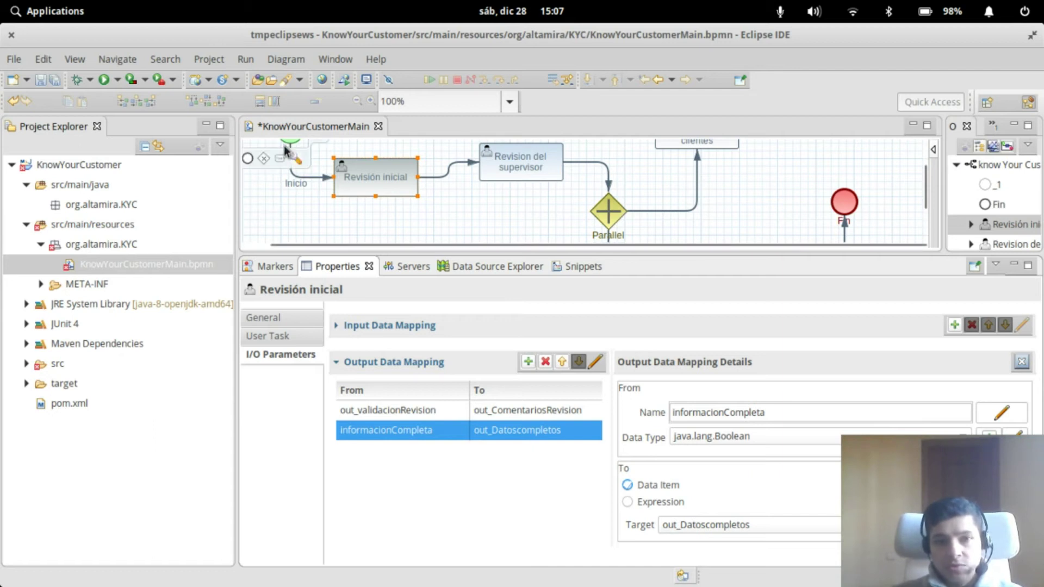
mouse_move(393, 181)
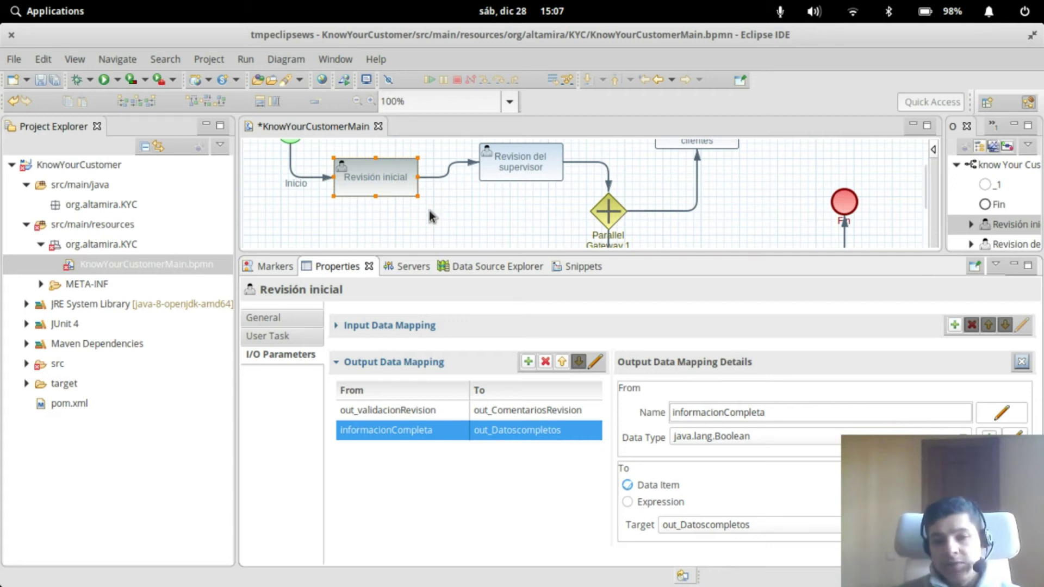
- Save the process diagram and collapse the local variable list of the know Your Customer process
left_click(471, 205)
left_click(40, 79)
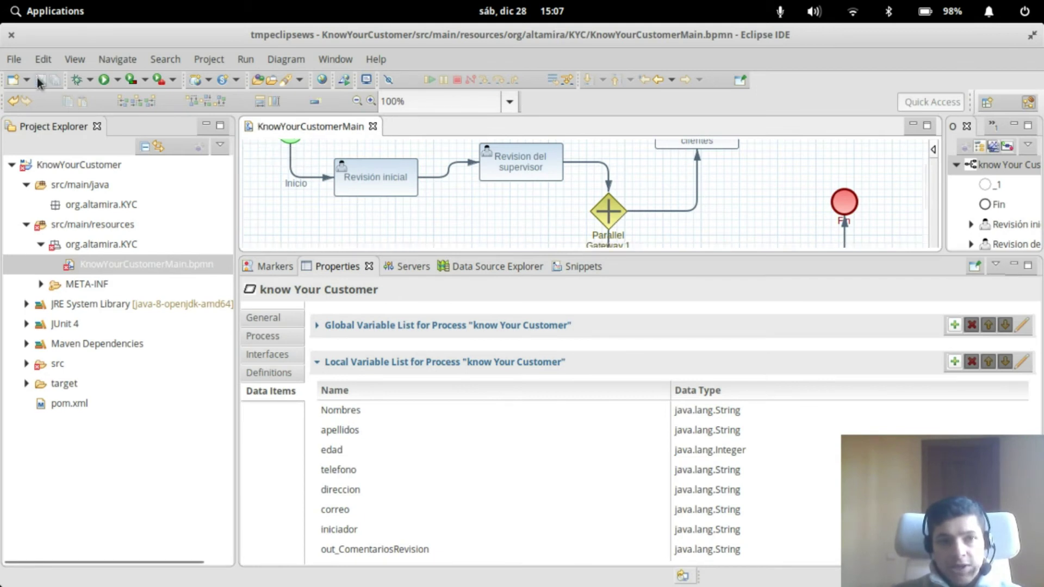
left_click(320, 362)
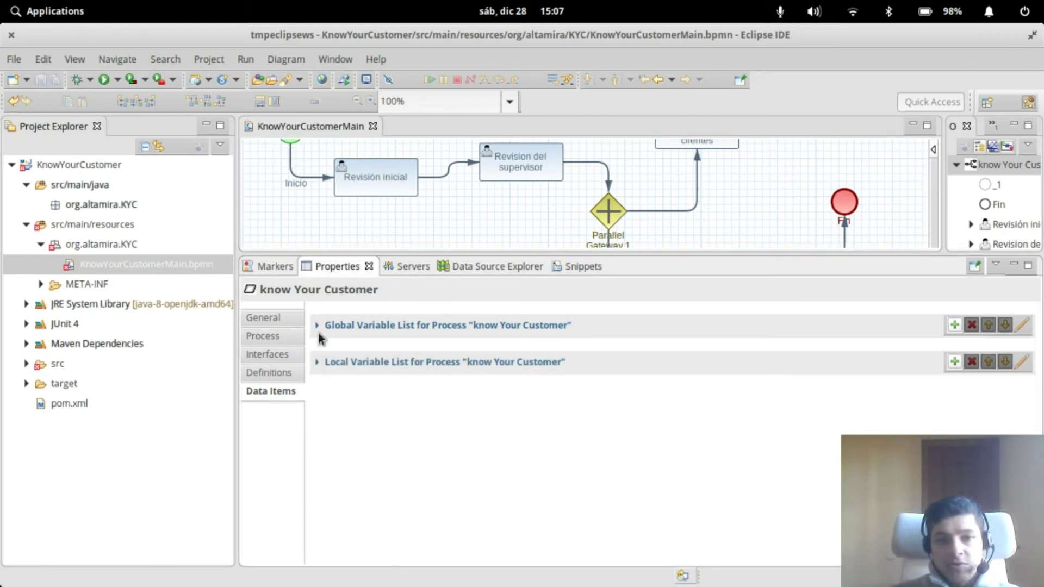
- Add an input data mapping to the Revision del supervisor task from the data item Nombres to an input named in_nombres
left_click(528, 159)
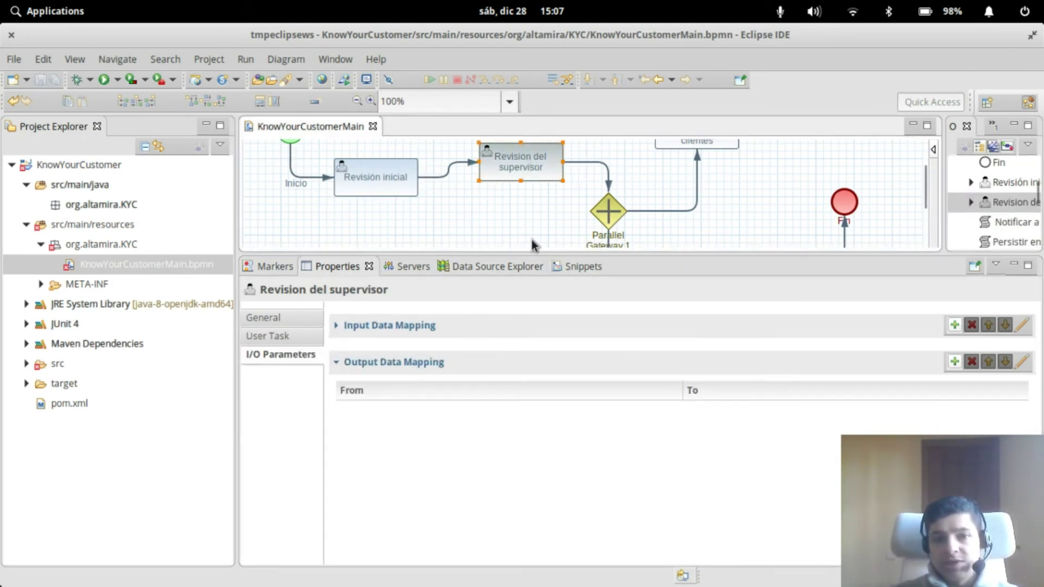
left_click(356, 326)
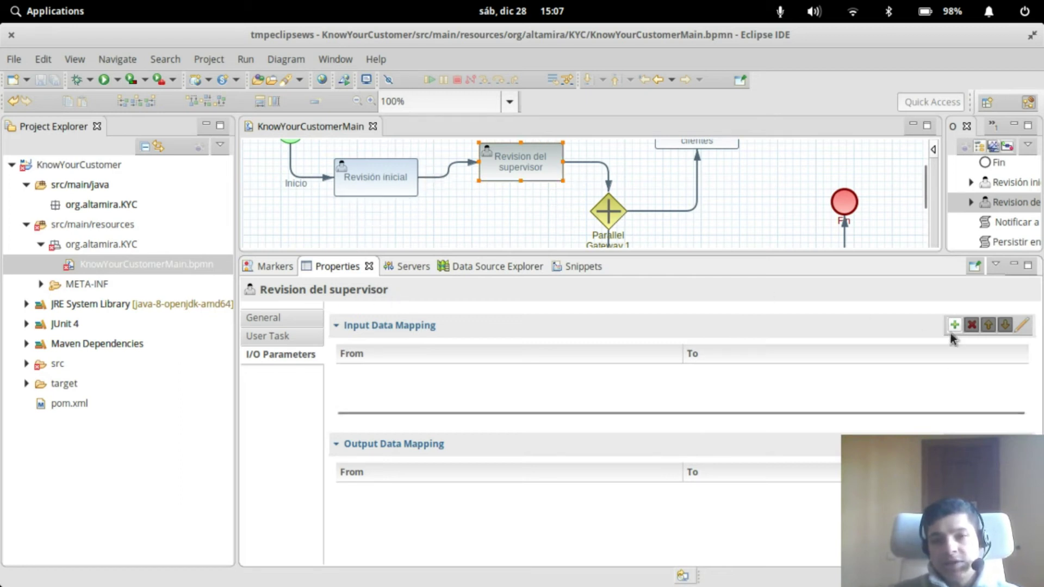
mouse_move(588, 213)
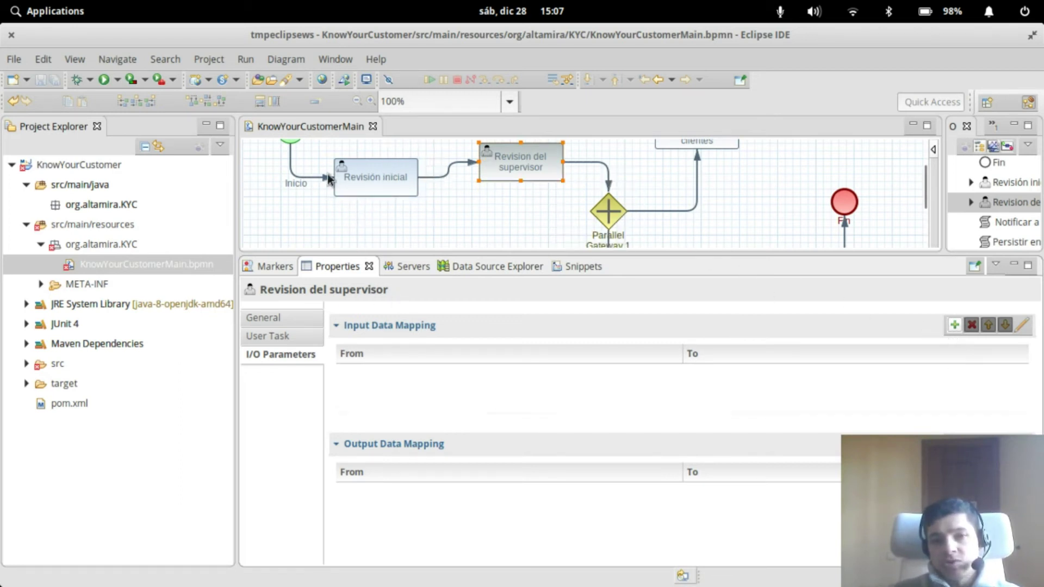
mouse_move(348, 206)
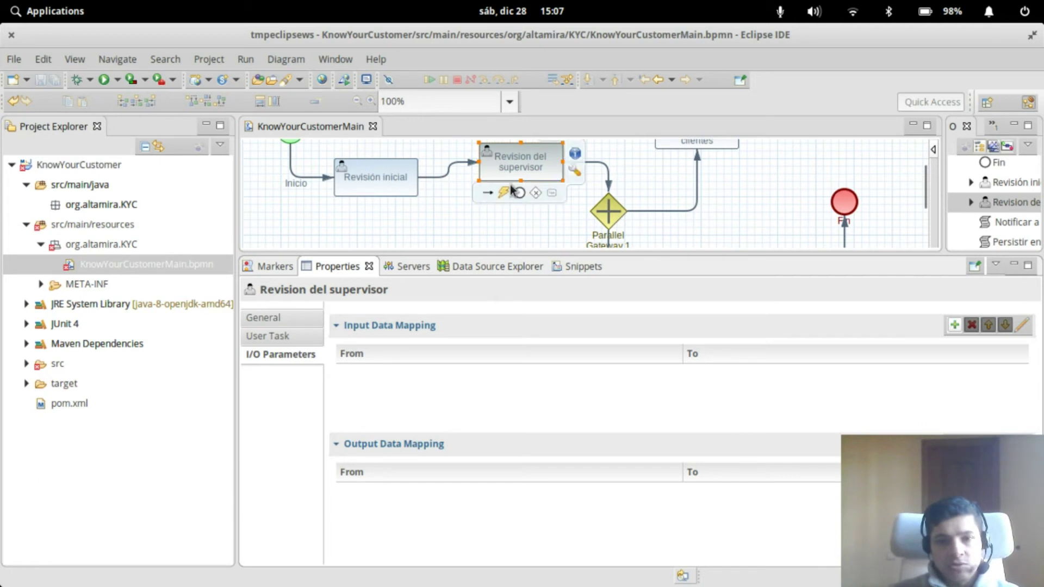
left_click(952, 325)
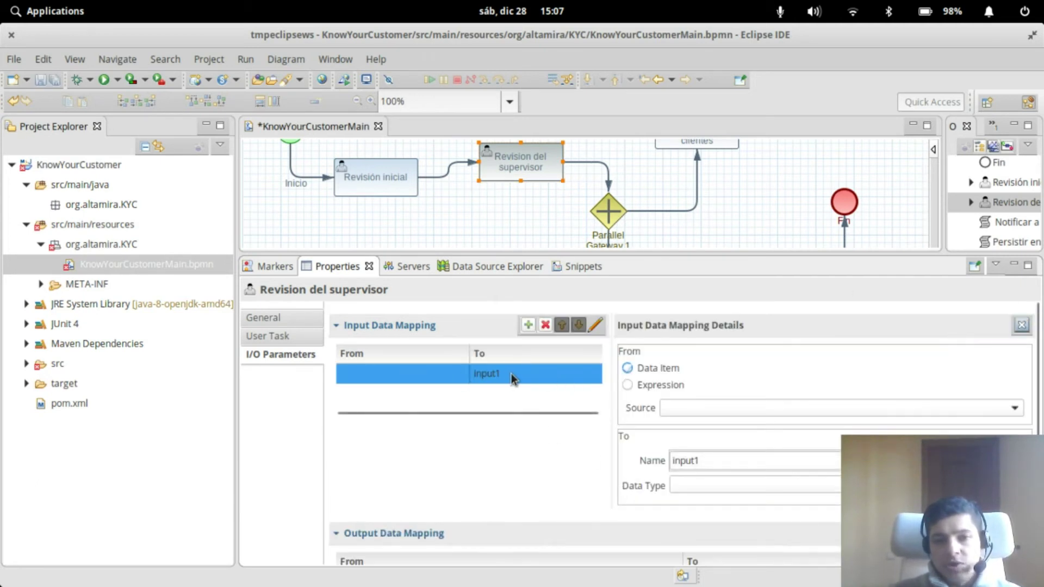
left_click(704, 408)
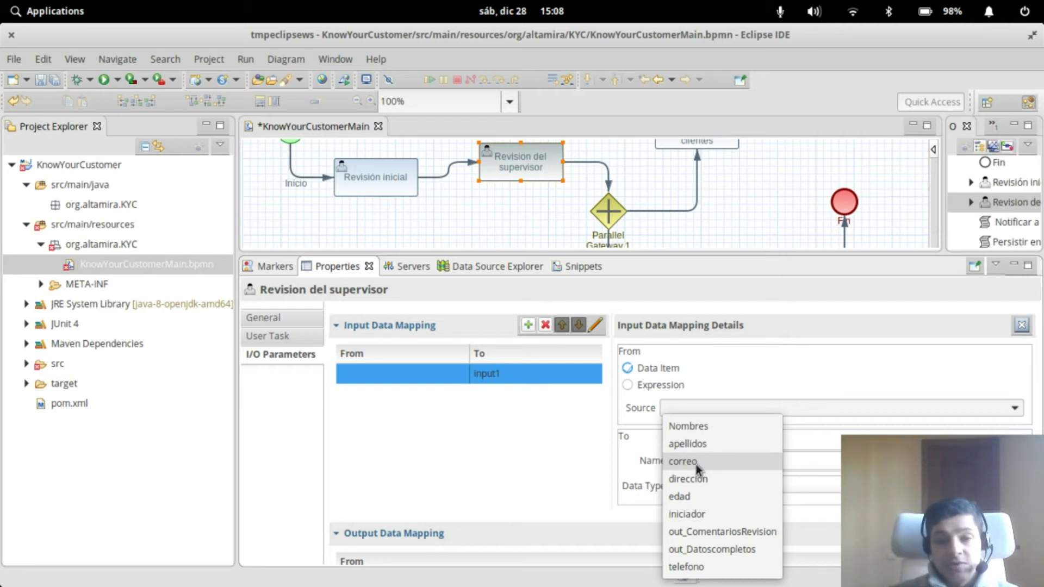
left_click(690, 426)
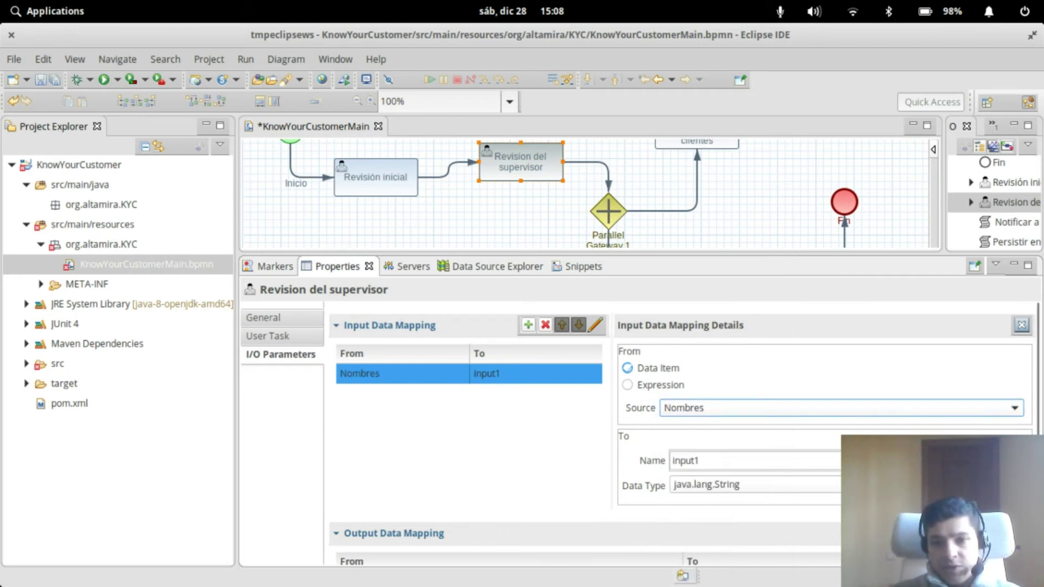
left_click(1013, 461)
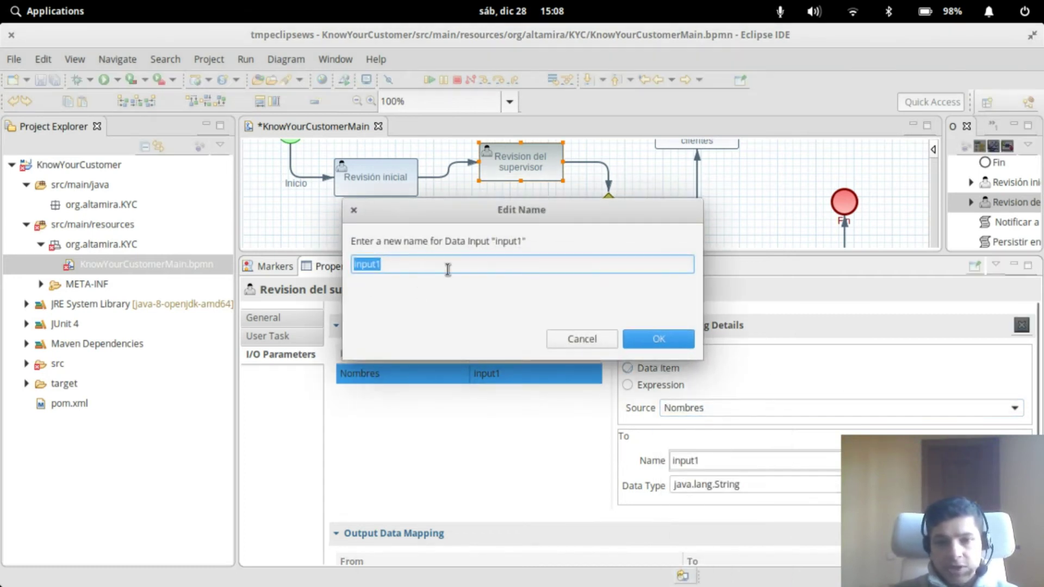
type("in")
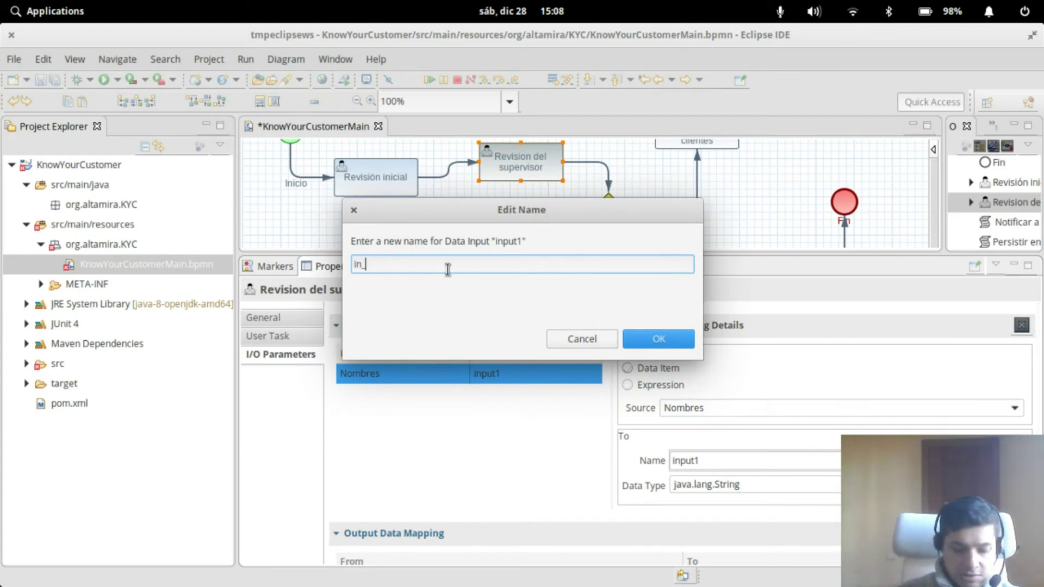
type("_nombres")
key("Return")
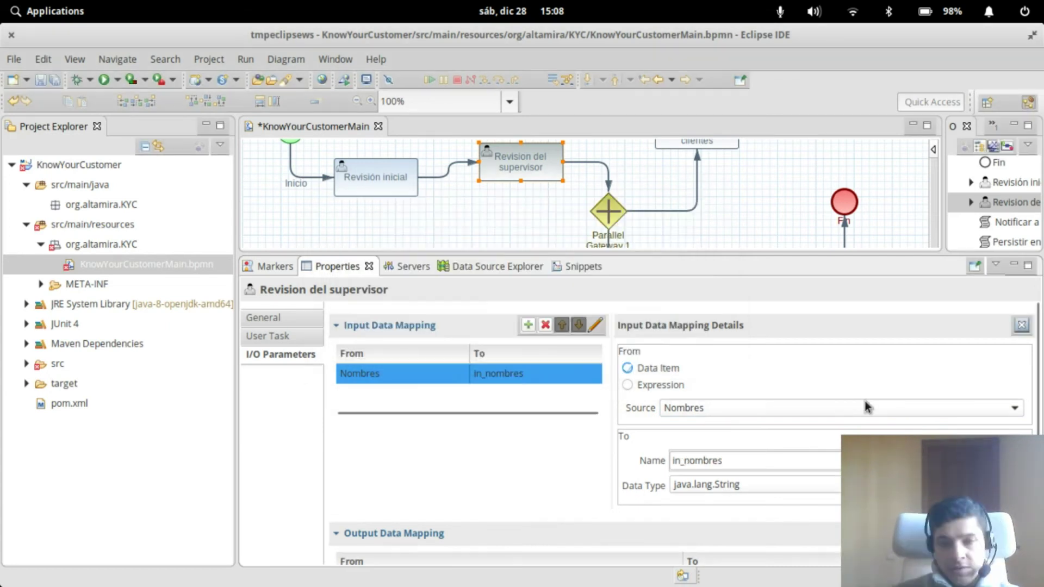
- Add a second input data mapping to Revision del supervisor from the data item correo to an input named correo
left_click(528, 325)
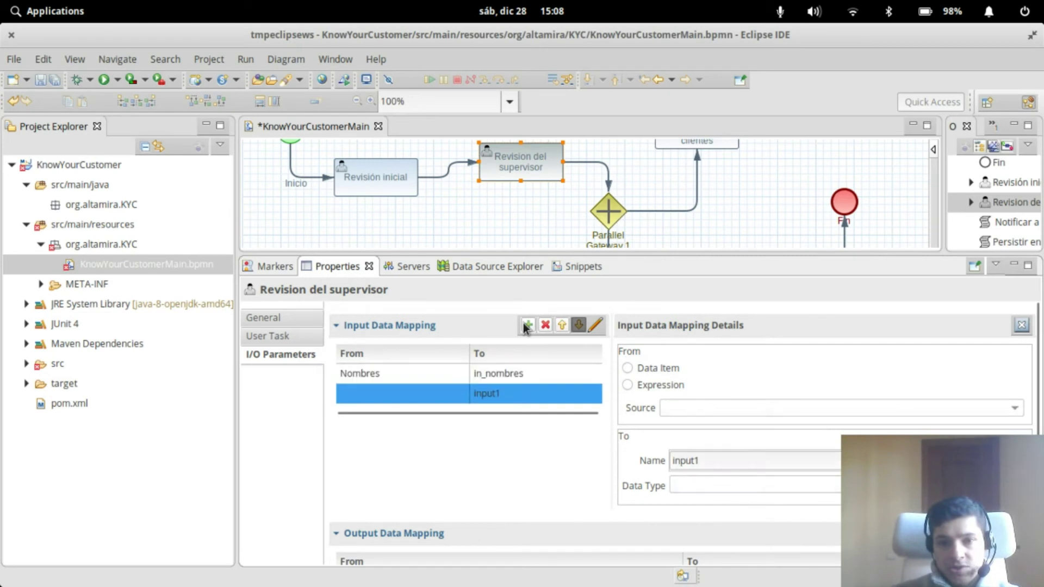
left_click(796, 410)
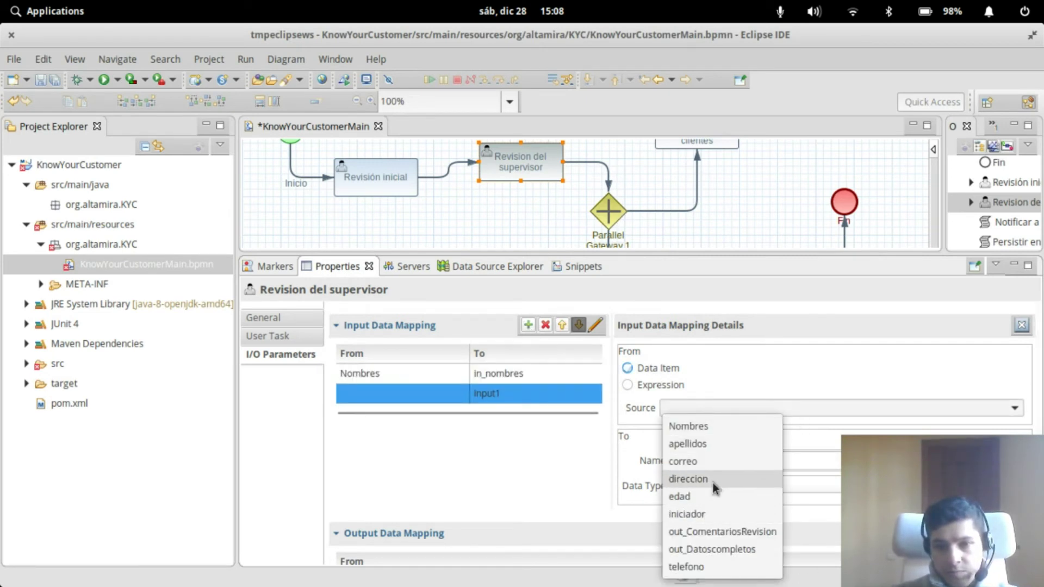
left_click(699, 459)
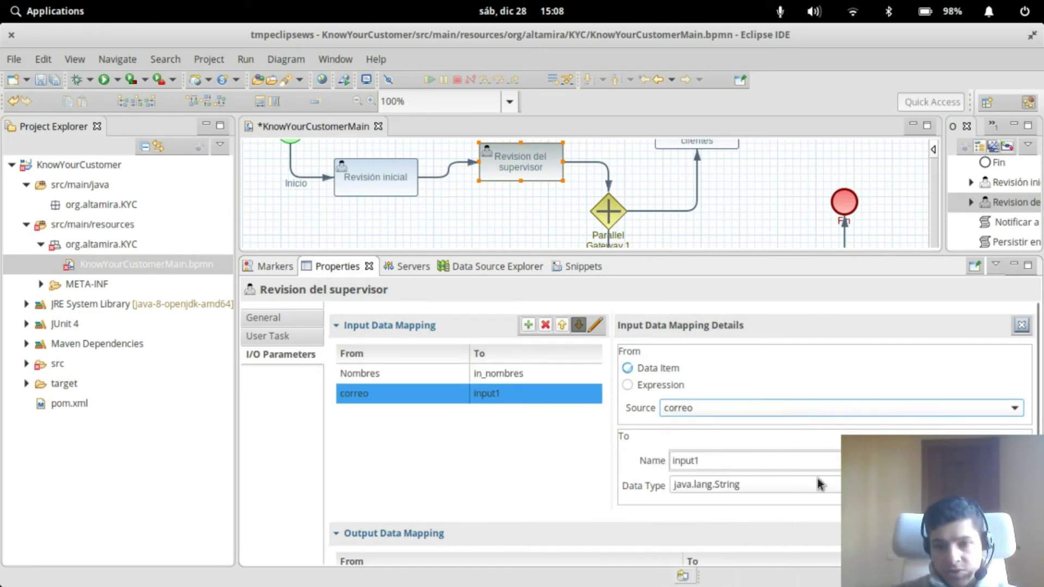
left_click(1013, 460)
type("correo")
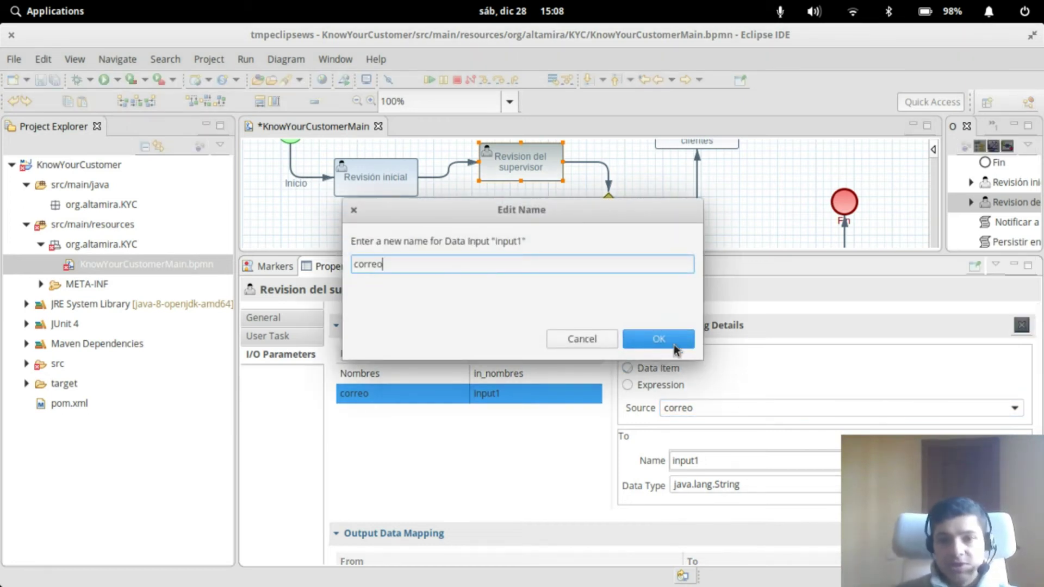
left_click(674, 349)
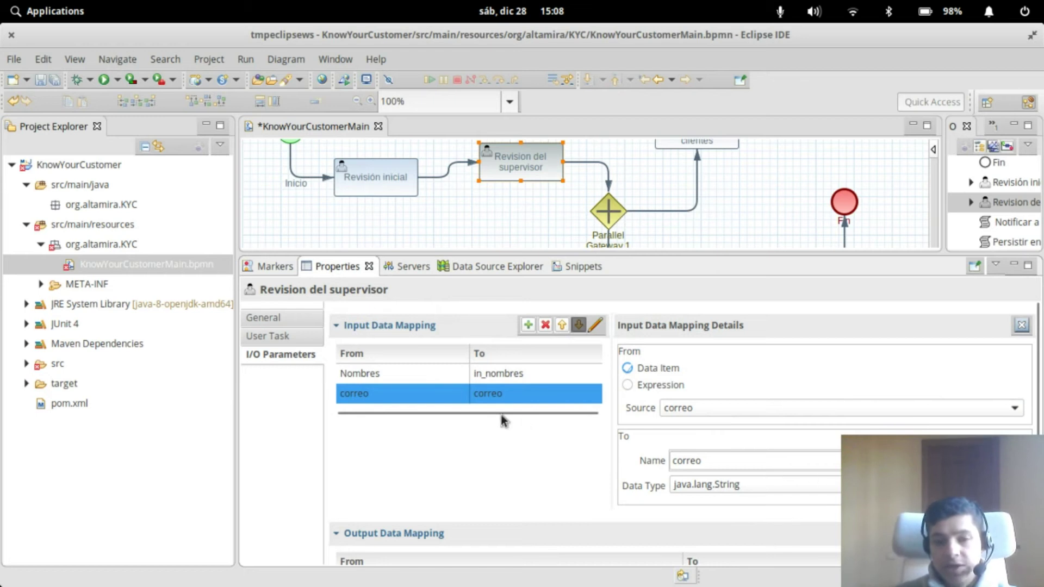
- Add a third input data mapping to Revision del supervisor from out_ComentariosRevision to an input named in_comentarios, and save the diagram
left_click(528, 324)
left_click(814, 408)
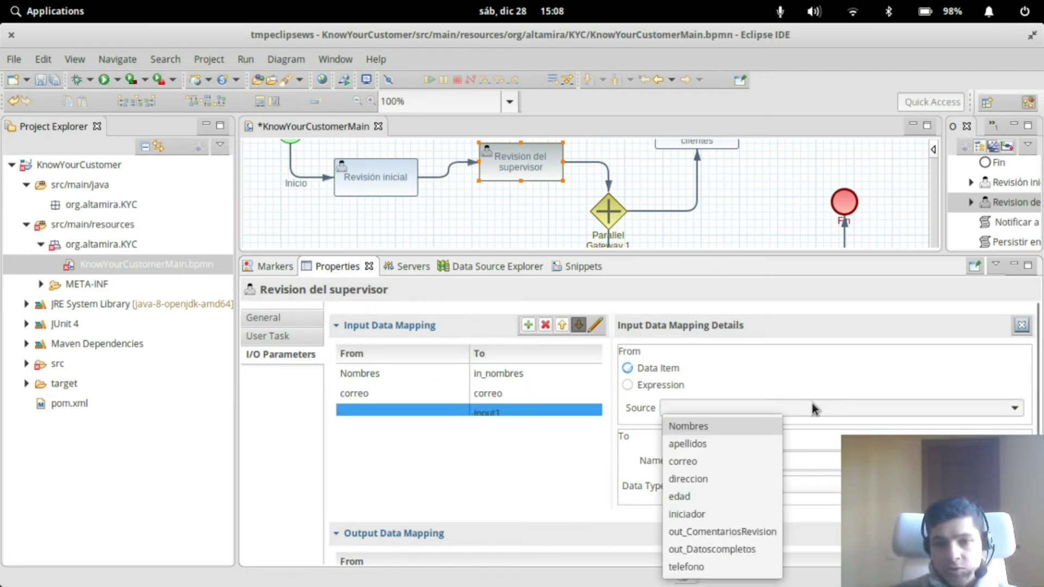
left_click(756, 364)
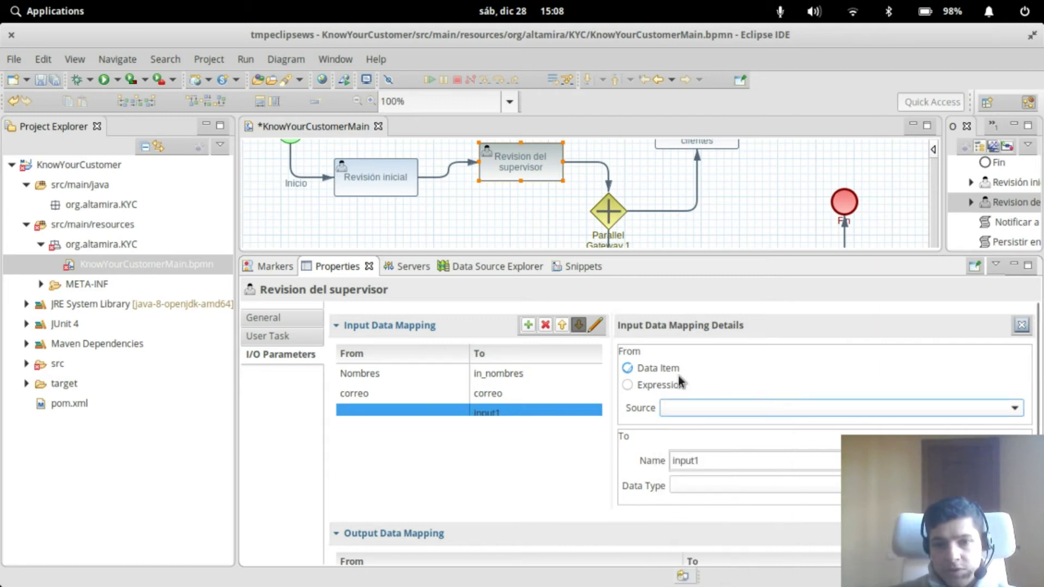
left_click(711, 407)
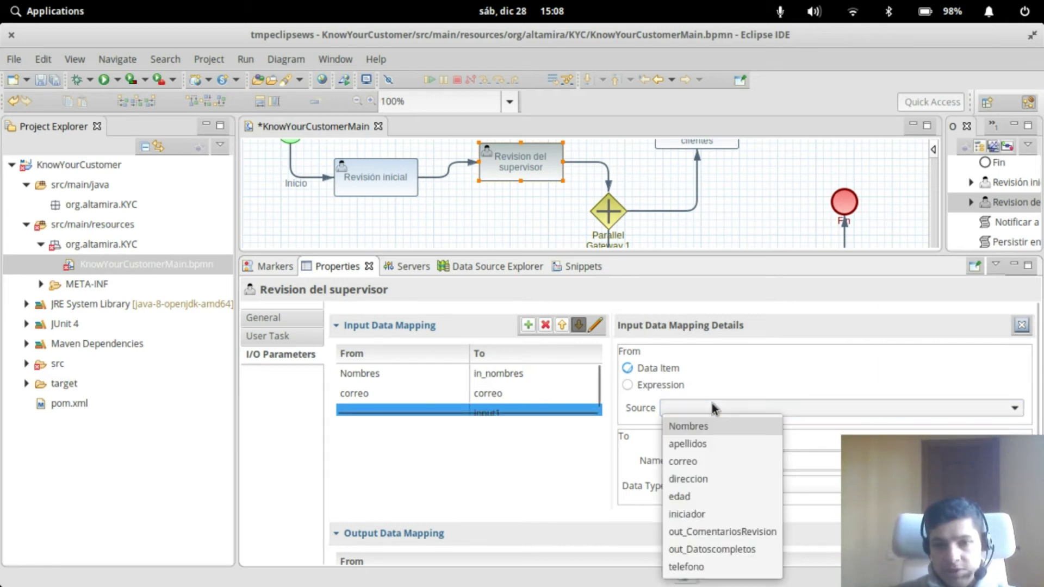
left_click(739, 531)
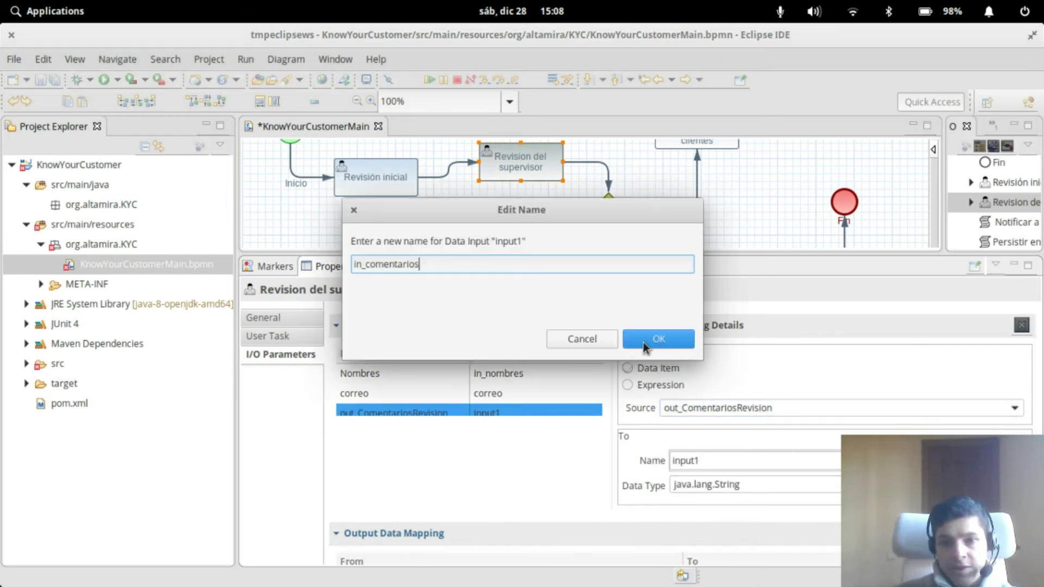
left_click(644, 342)
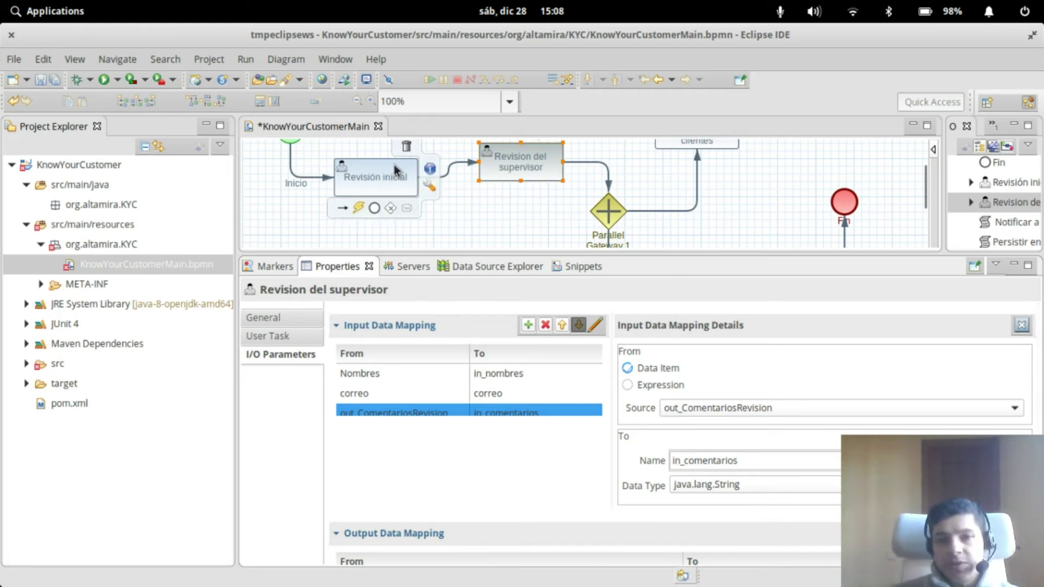
left_click(441, 412)
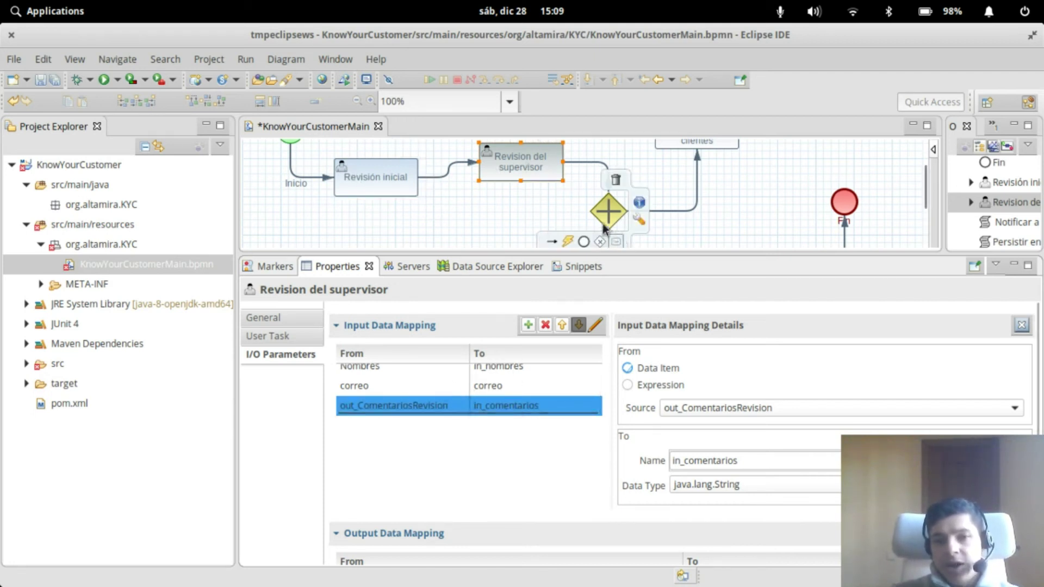
scroll(522, 435, "down", 1)
scroll(511, 413, "up", 1)
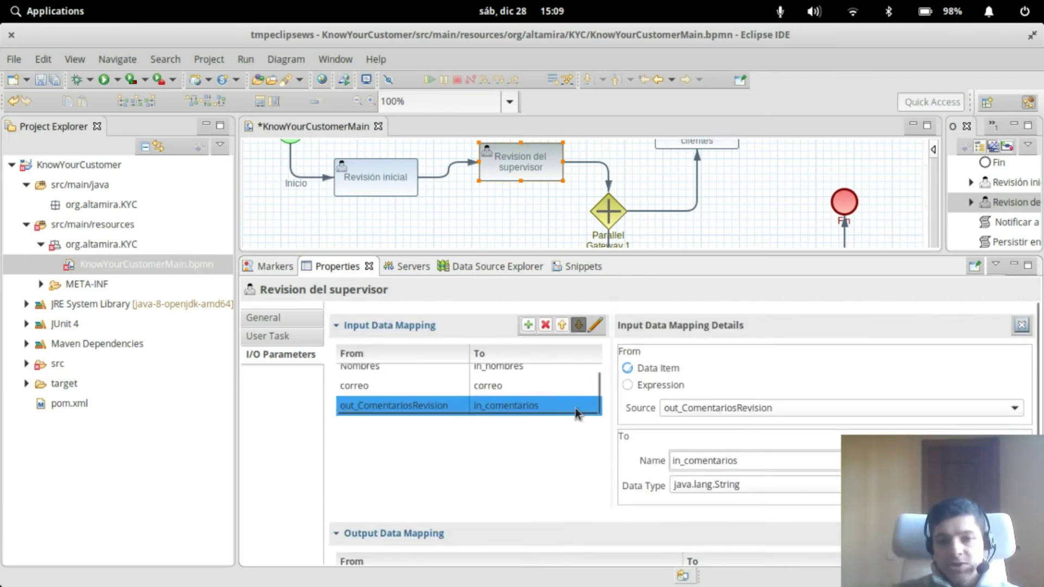
left_click(40, 80)
- Add a local variable named aprobacion with data type java.lang.String to the know Your Customer process, and save the diagram
mouse_move(572, 212)
mouse_move(548, 180)
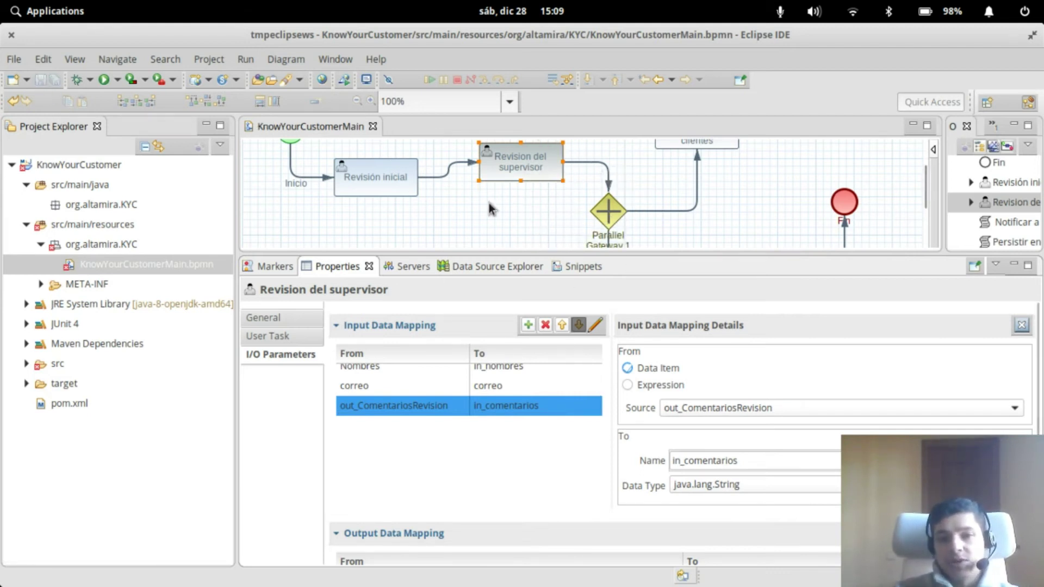
left_click(469, 211)
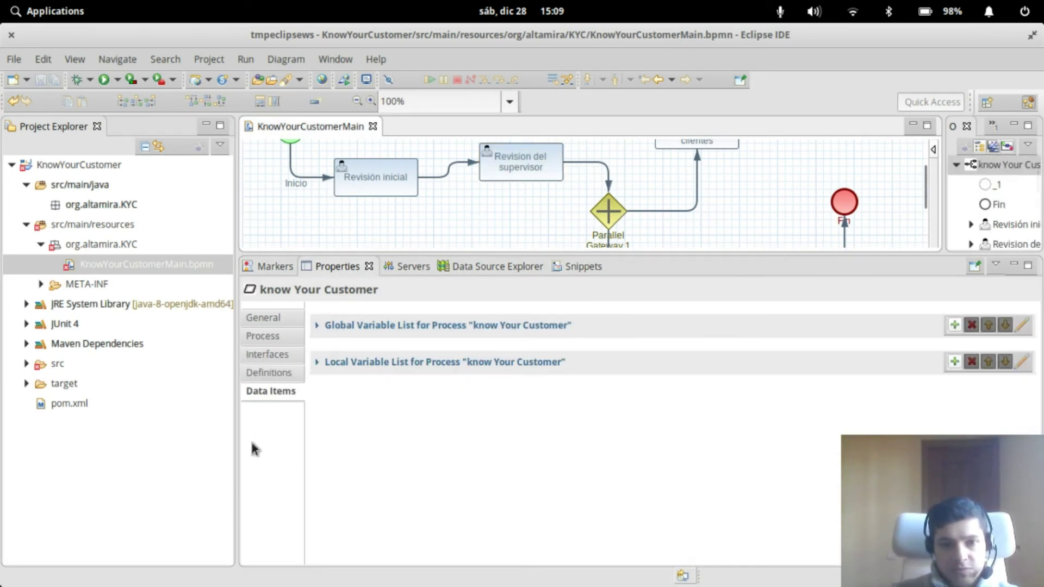
left_click(318, 363)
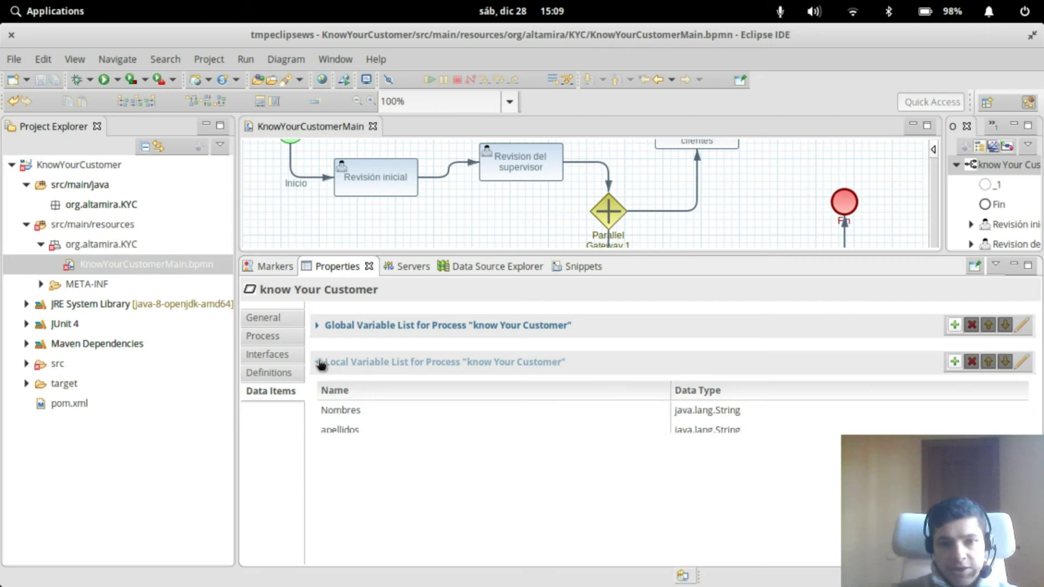
left_click(956, 363)
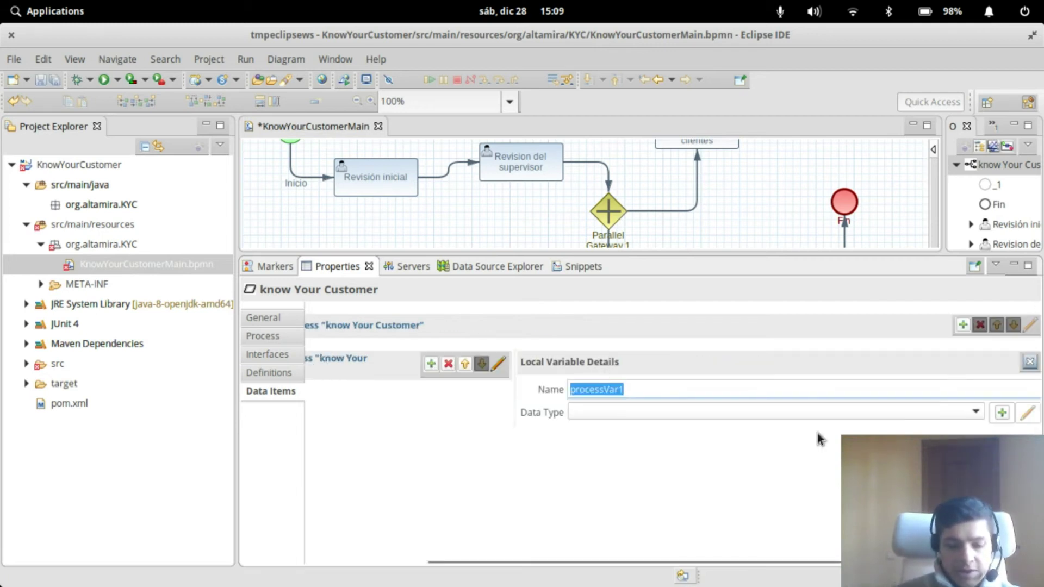
type("aprobacion")
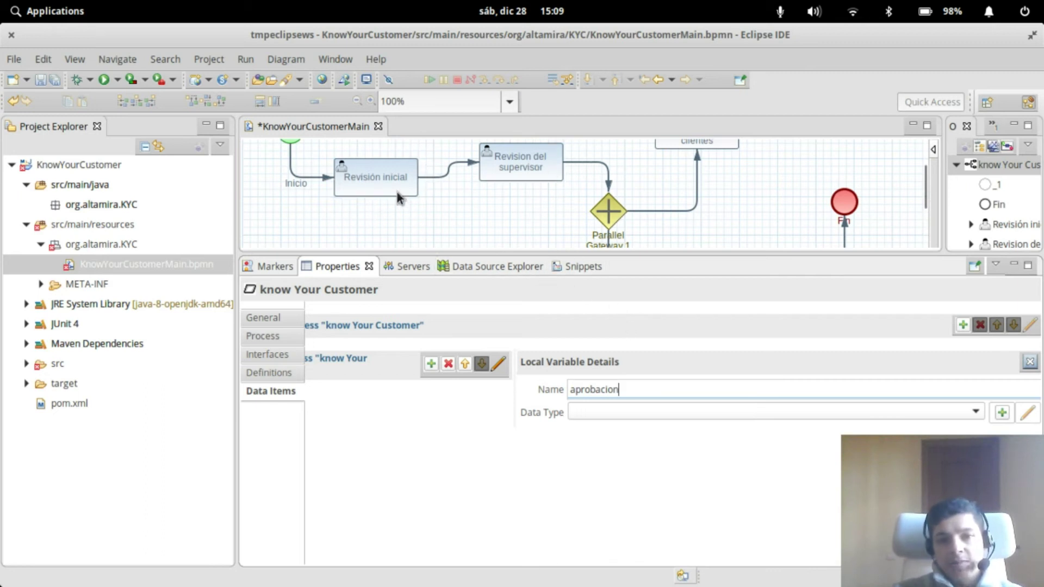
mouse_move(520, 174)
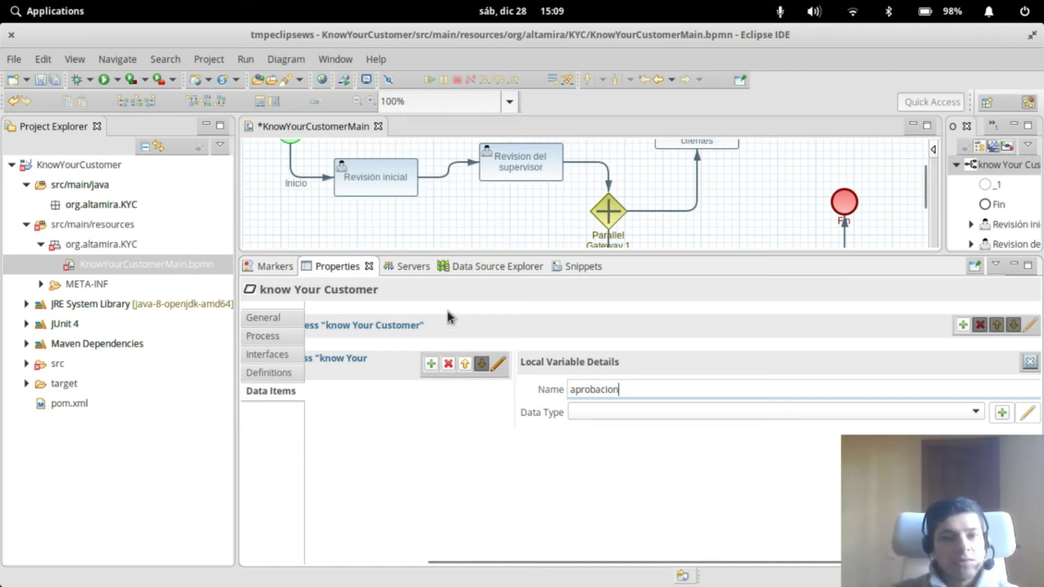
left_click(634, 408)
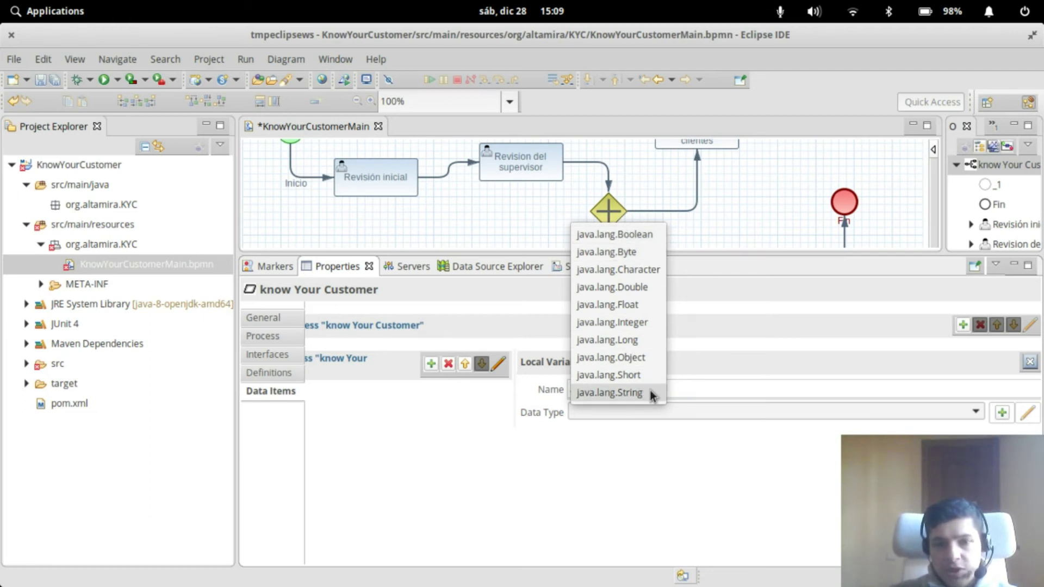
left_click(626, 458)
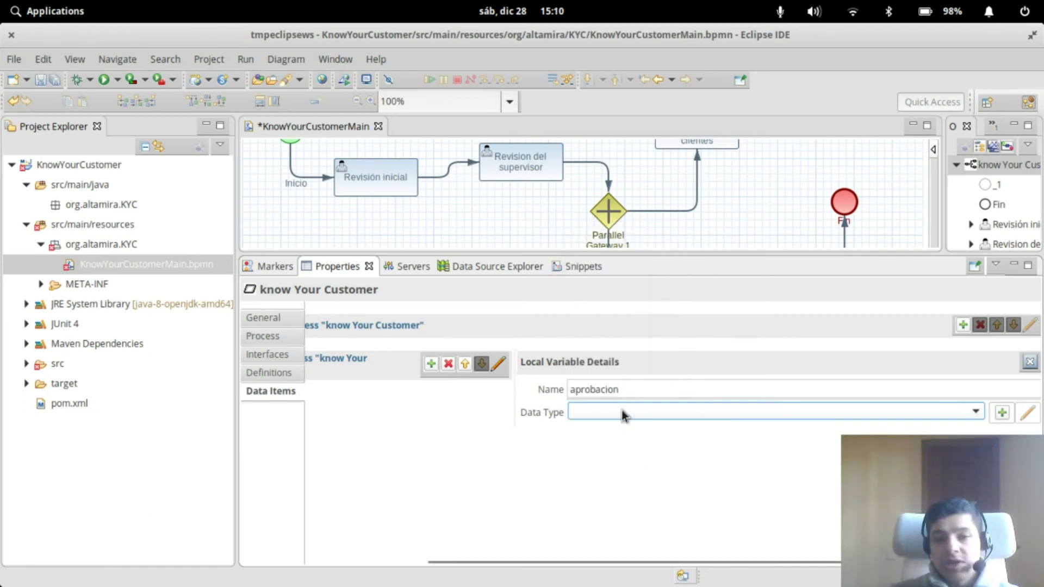
left_click(624, 416)
left_click(625, 392)
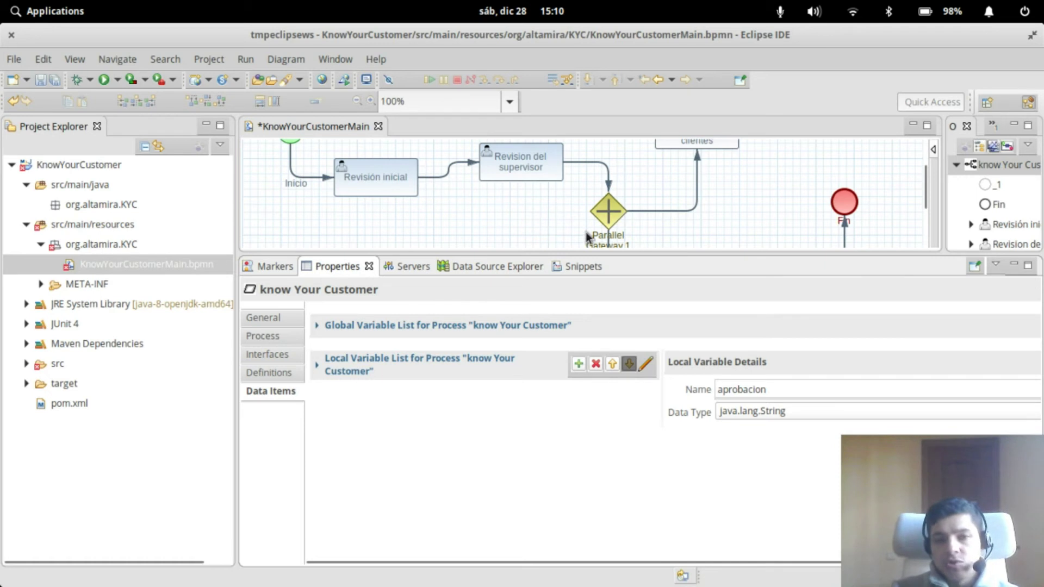
left_click(40, 80)
- Add an output data mapping to Revision del supervisor from out_aprovacion, type java.lang.String, to the data item aprobacion, and save the diagram
left_click(555, 158)
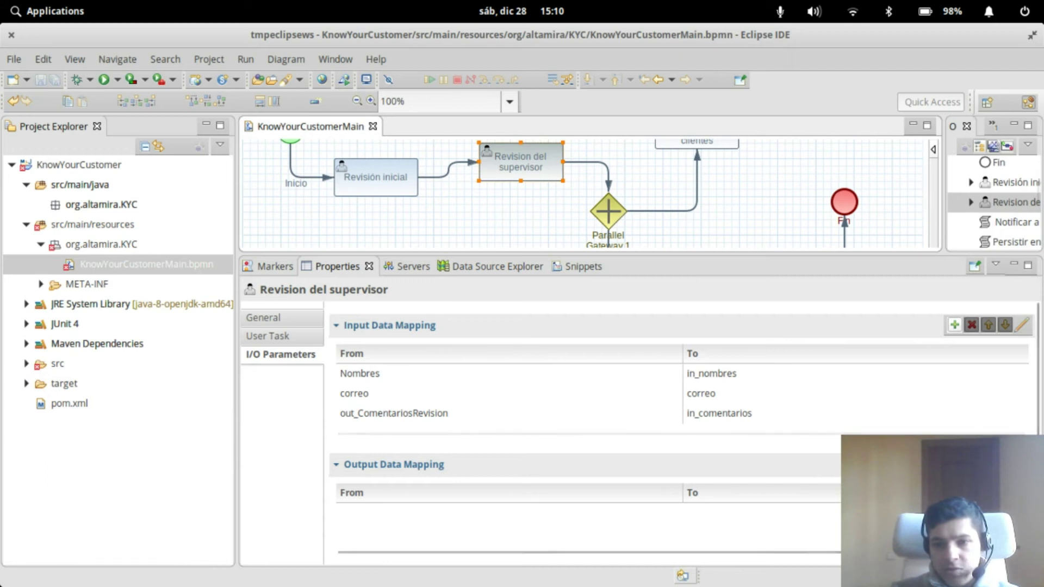
left_click(954, 464)
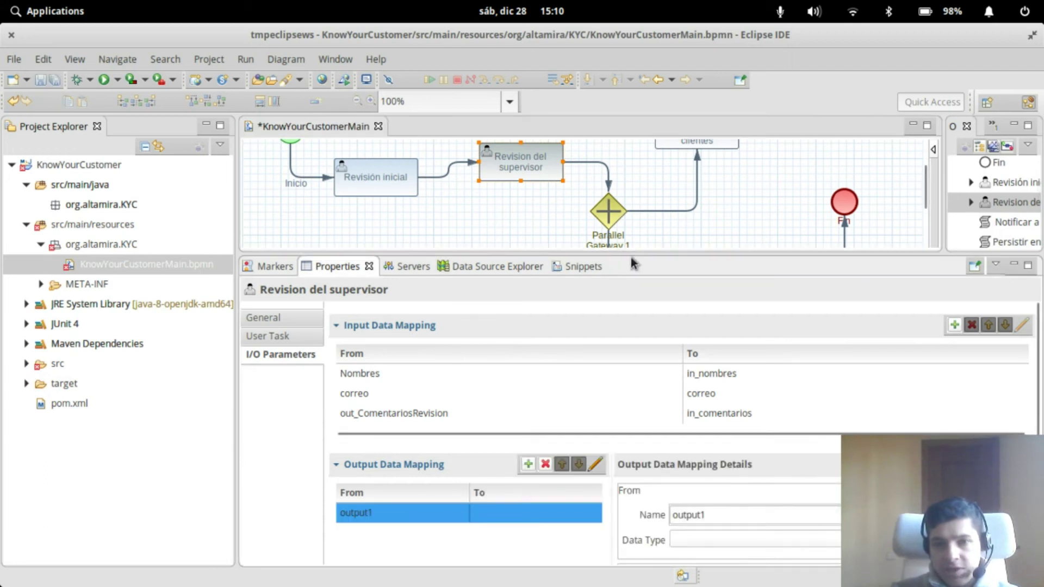
left_click_drag(633, 254, 639, 184)
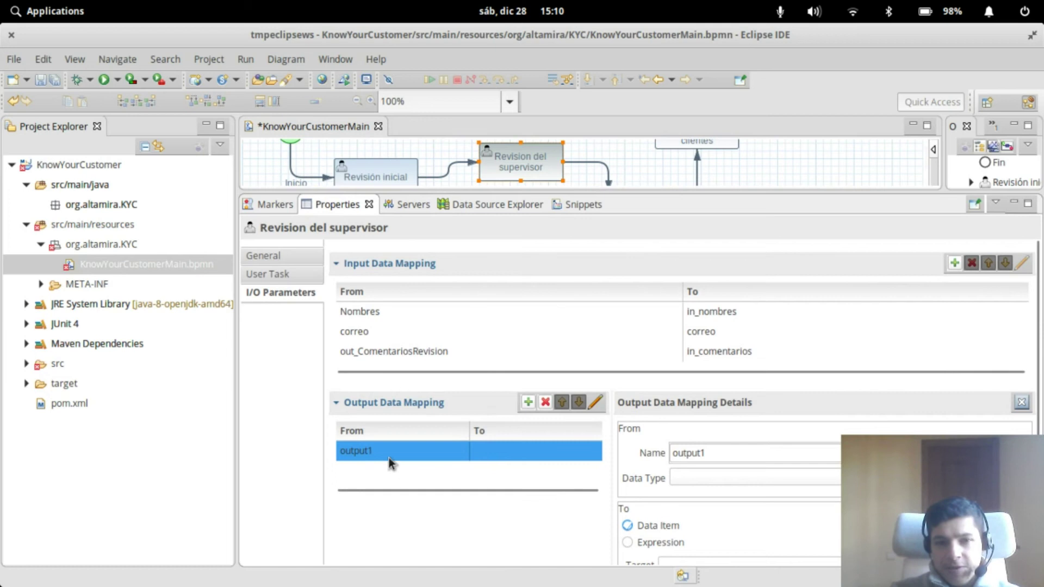
double_click(698, 454)
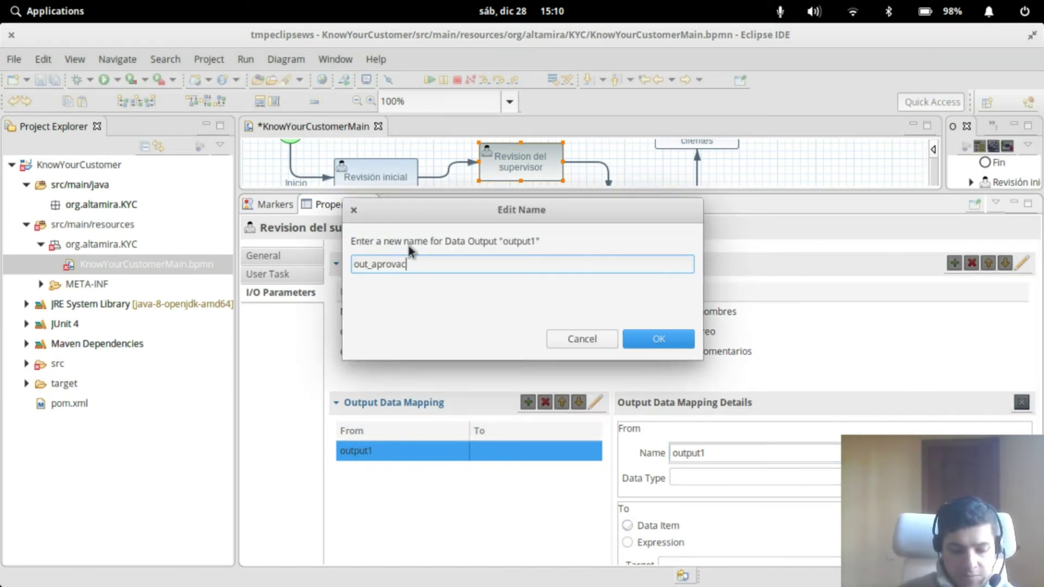
type("ion")
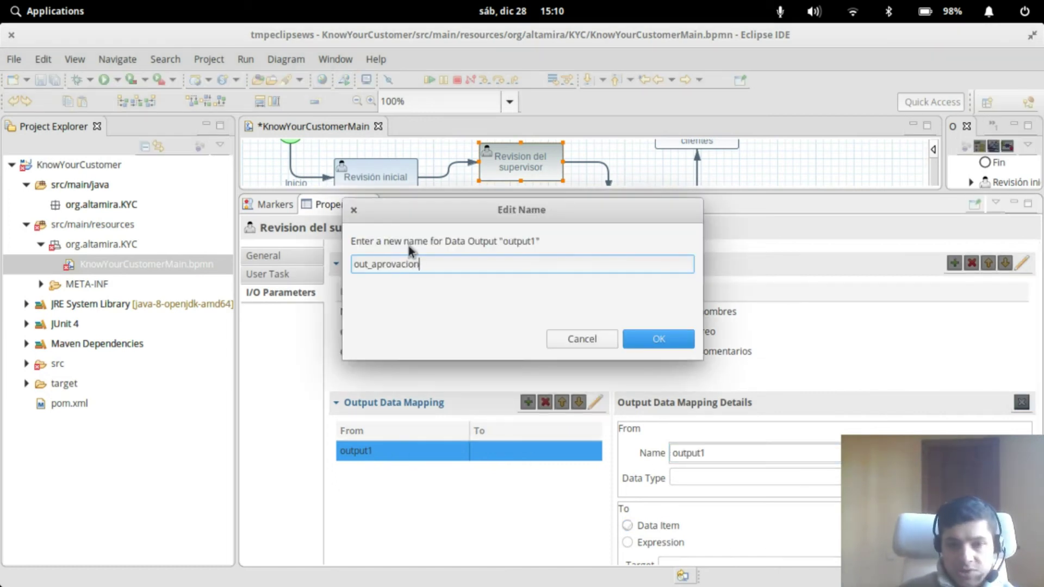
key("Return")
left_click(754, 477)
left_click(749, 458)
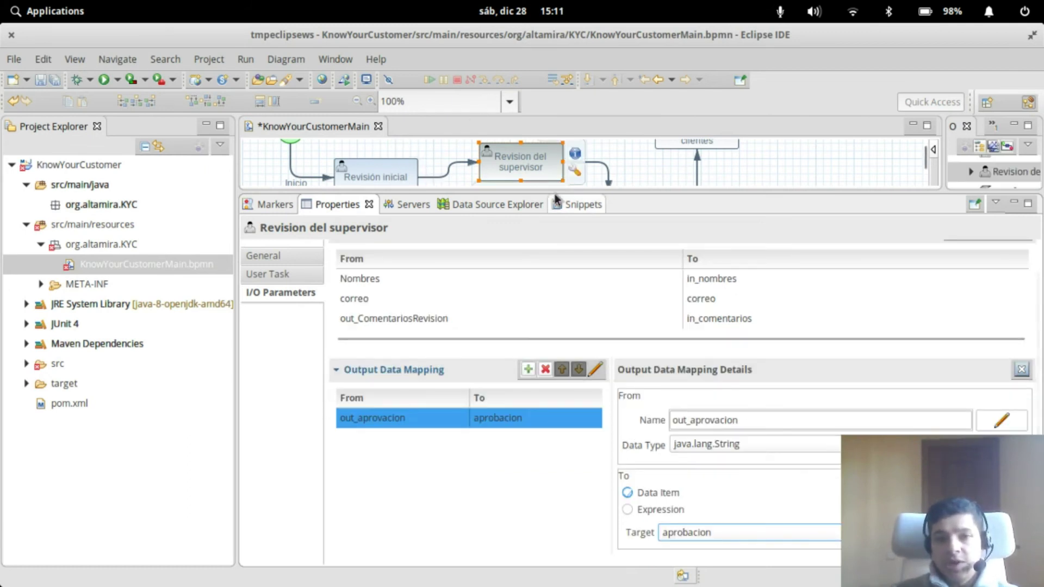
left_click_drag(540, 191, 541, 231)
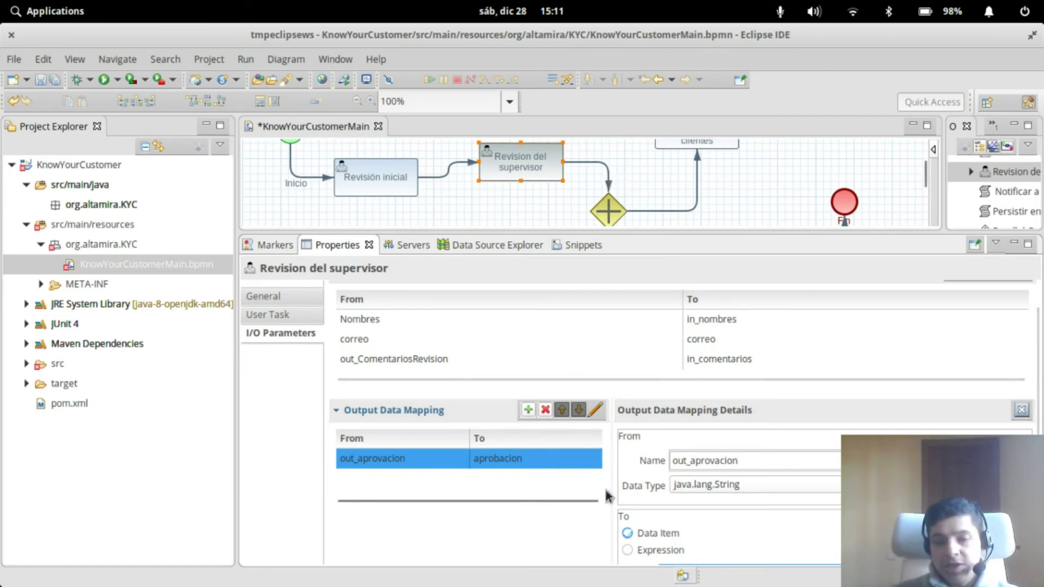
scroll(608, 496, "down", 2)
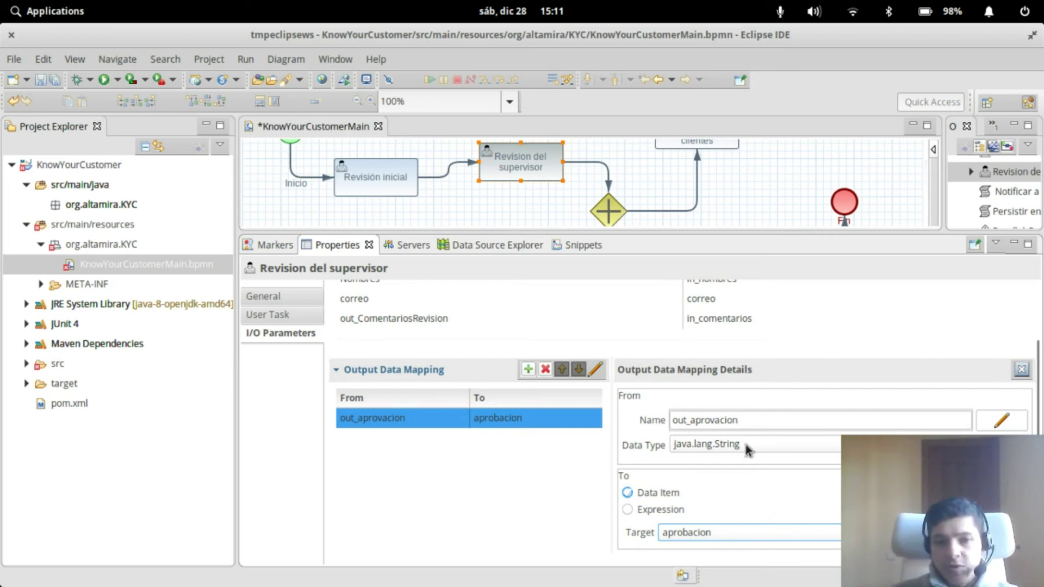
key("ctrl+s")
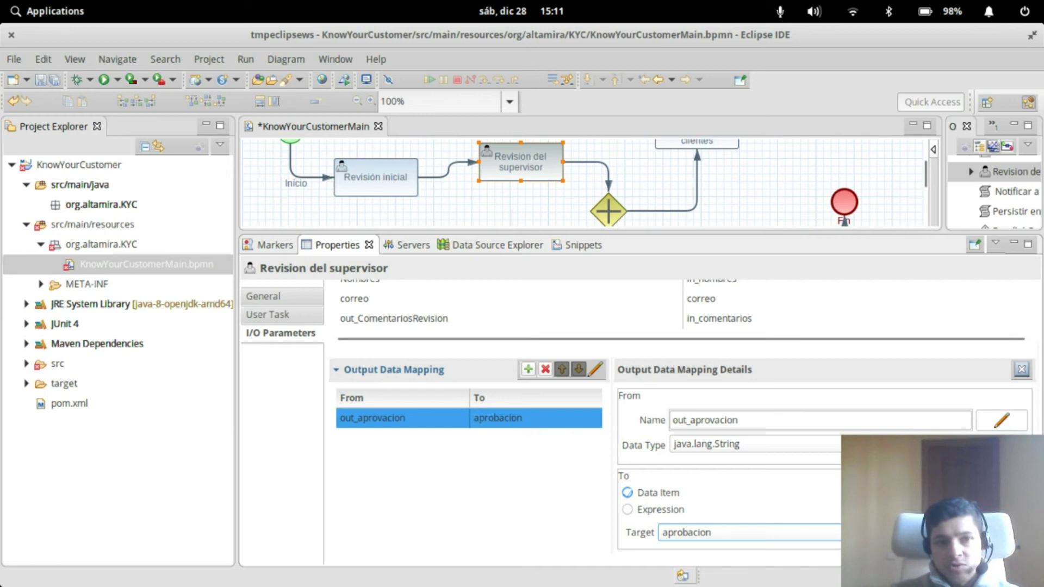
- Rename Parallel Gateway 1 as Notificar Systemas and align the Notificar a partner CC task beneath Persistir en sistema de clientes
mouse_move(607, 212)
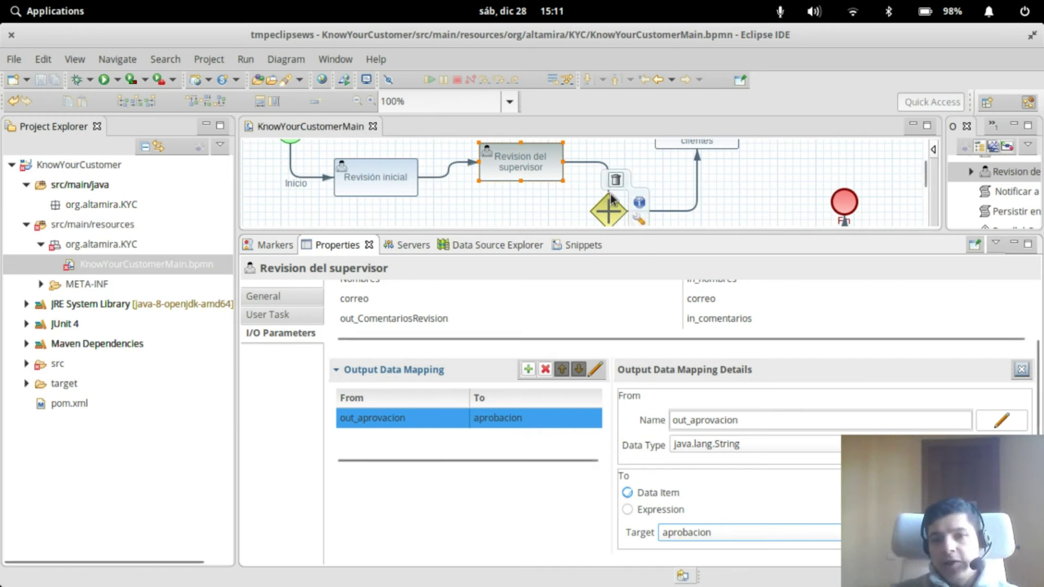
left_click_drag(691, 233, 692, 312)
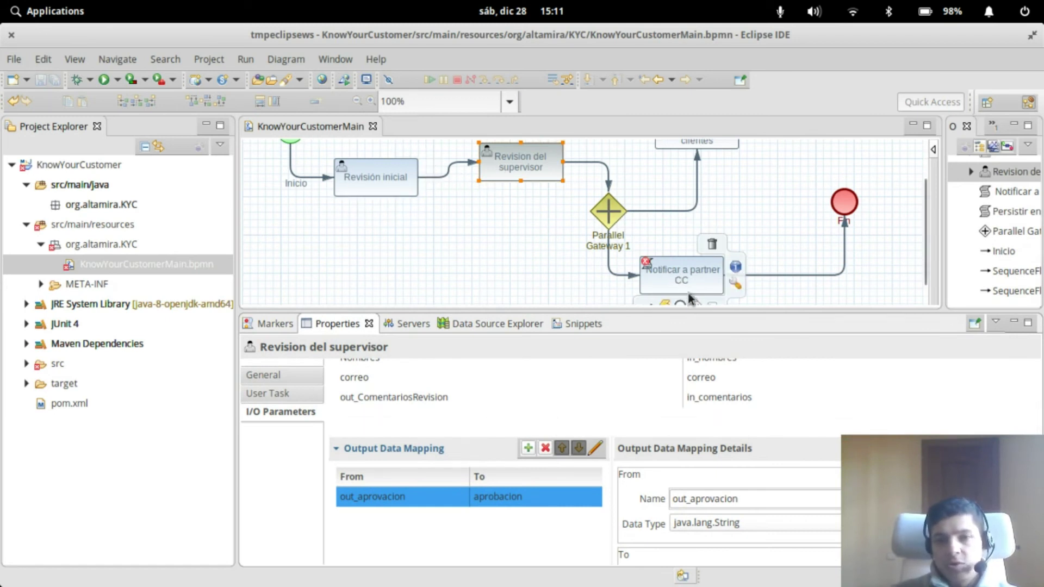
left_click(613, 213)
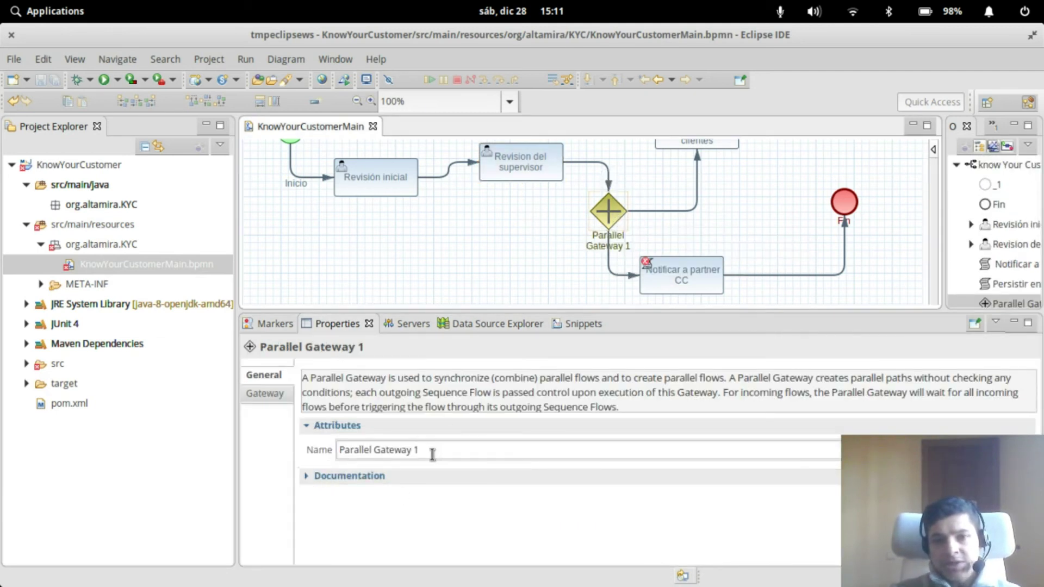
left_click(464, 450)
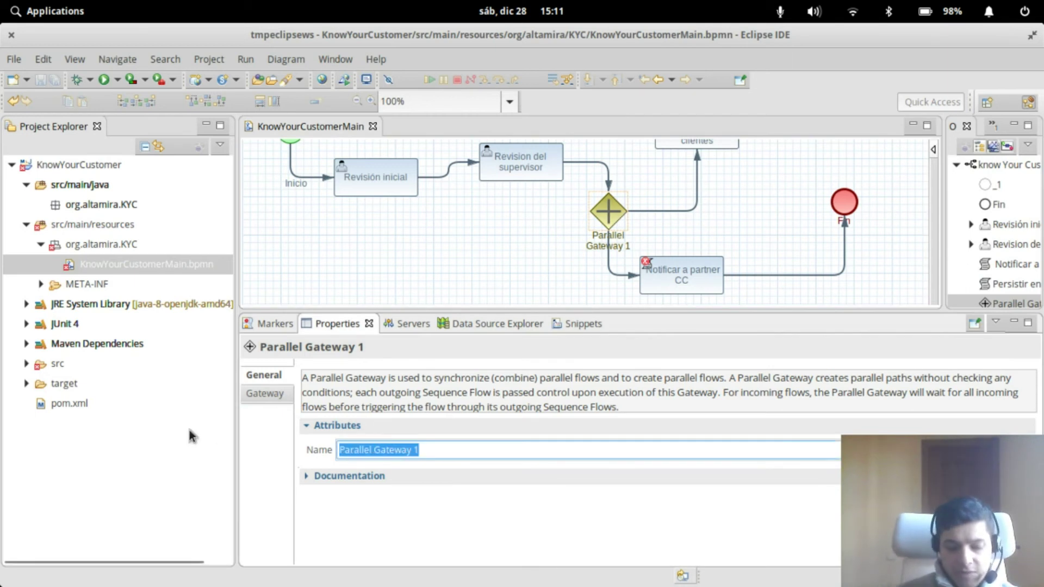
type("N")
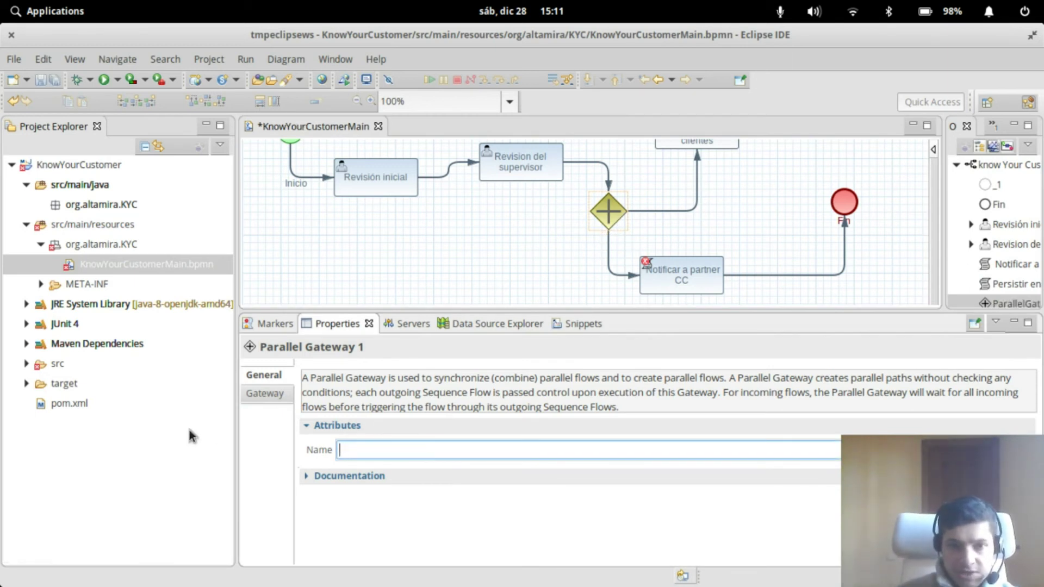
type("otificar Systemas")
left_click(668, 262)
left_click(682, 262)
- Set the script language of the Persistir en sistema de clientes task to Java
scroll(682, 262, "up", 2)
left_click(704, 178)
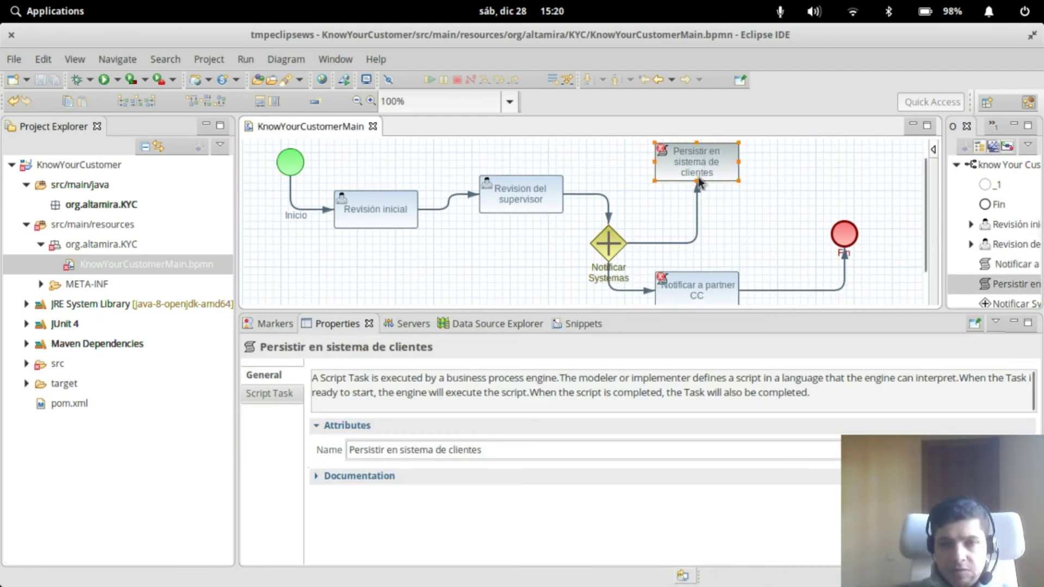
mouse_move(710, 291)
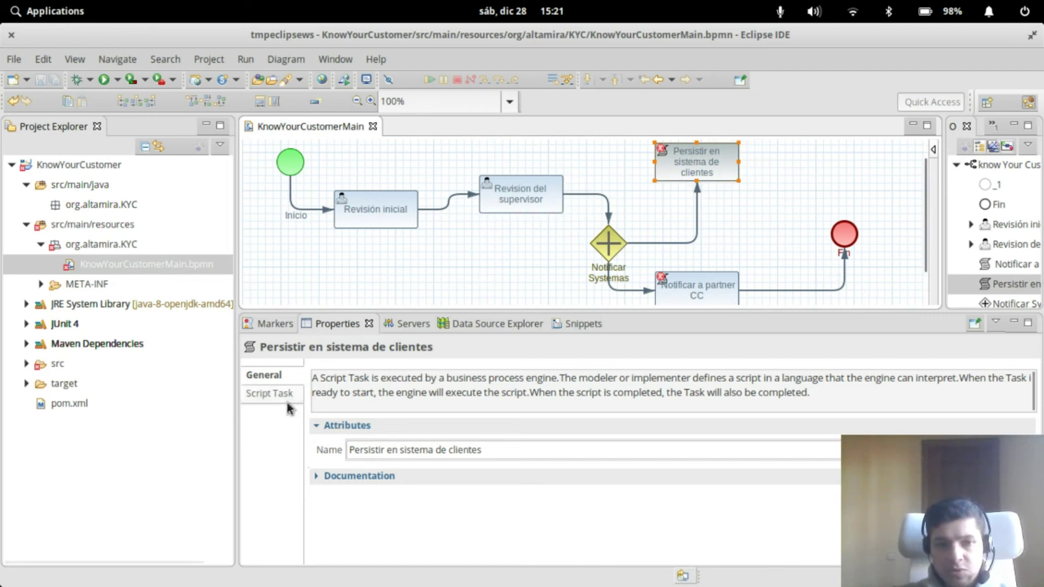
left_click(271, 394)
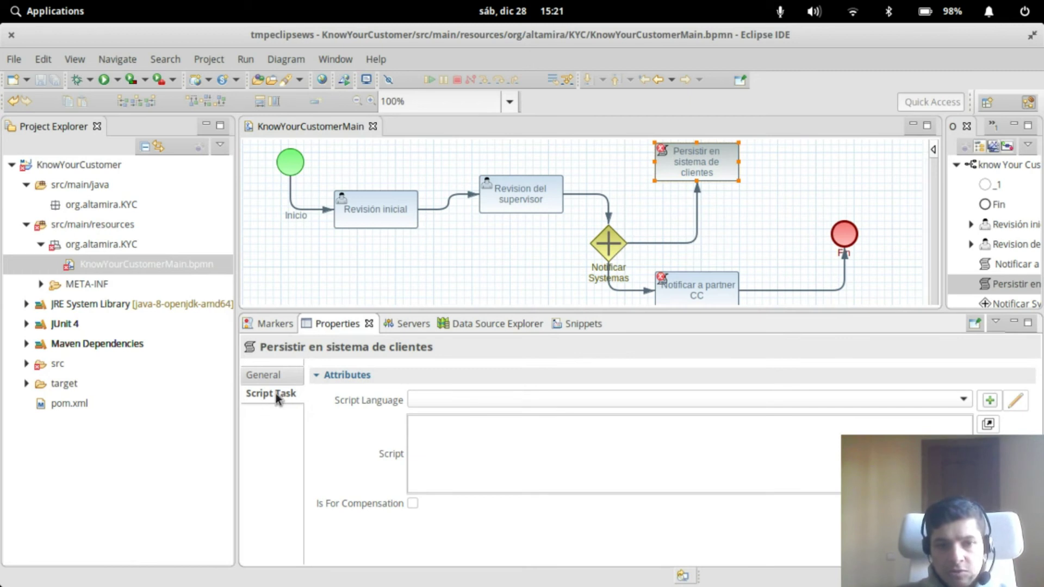
left_click(963, 400)
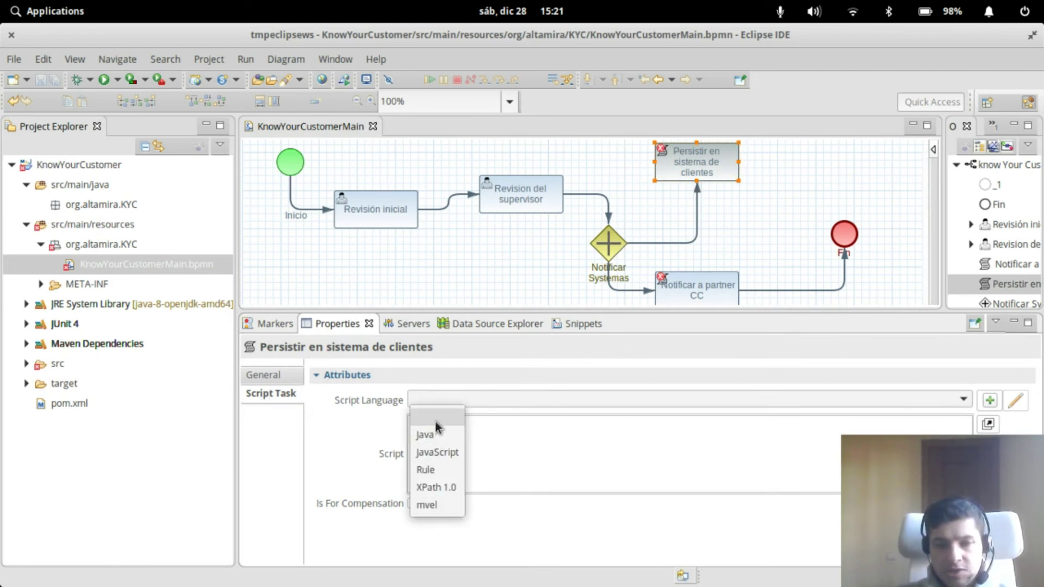
left_click(424, 434)
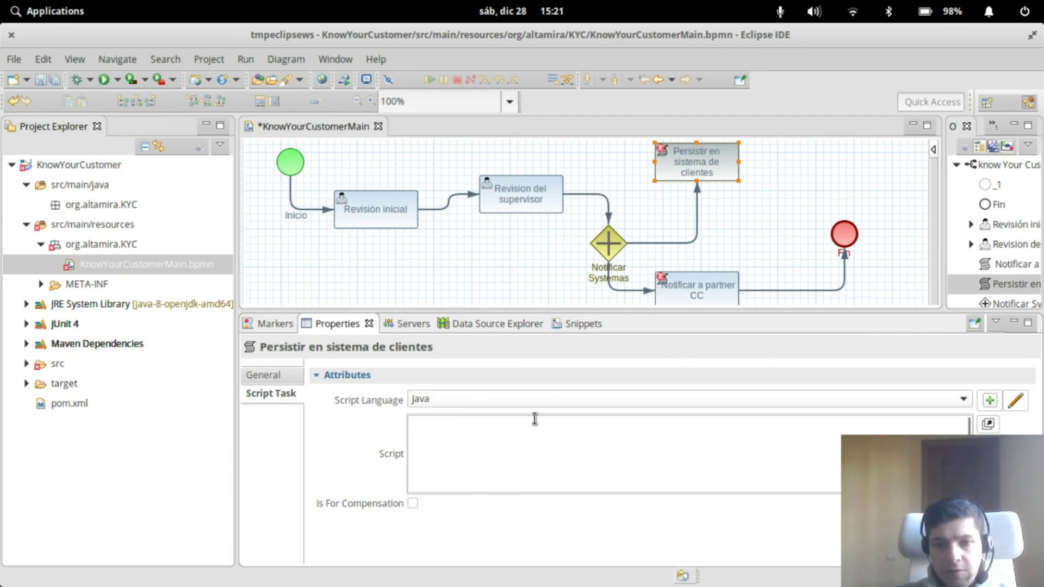
- Give Persistir en sistema de clientes the script System.out.println("Datos enviados al backend correctamente: "+Nombres); copy that line, and save the diagram
left_click(987, 424)
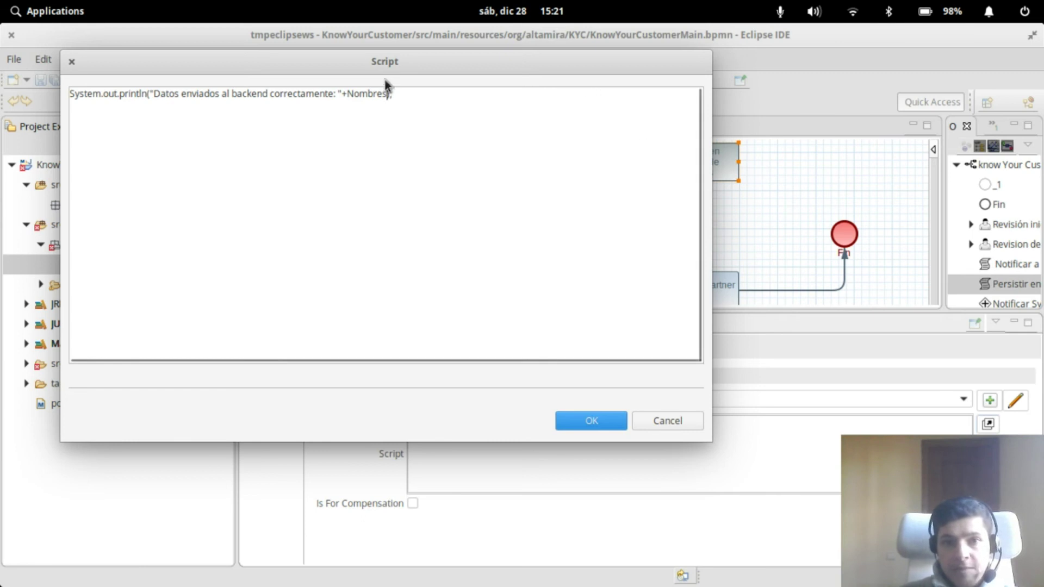
left_click_drag(450, 100, 70, 96)
key("ctrl+c")
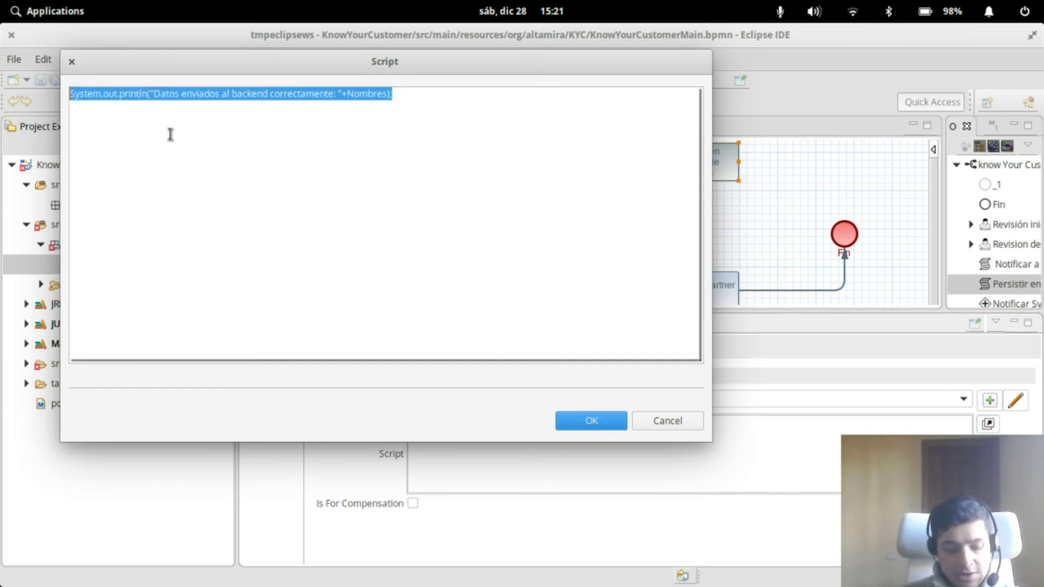
left_click(584, 420)
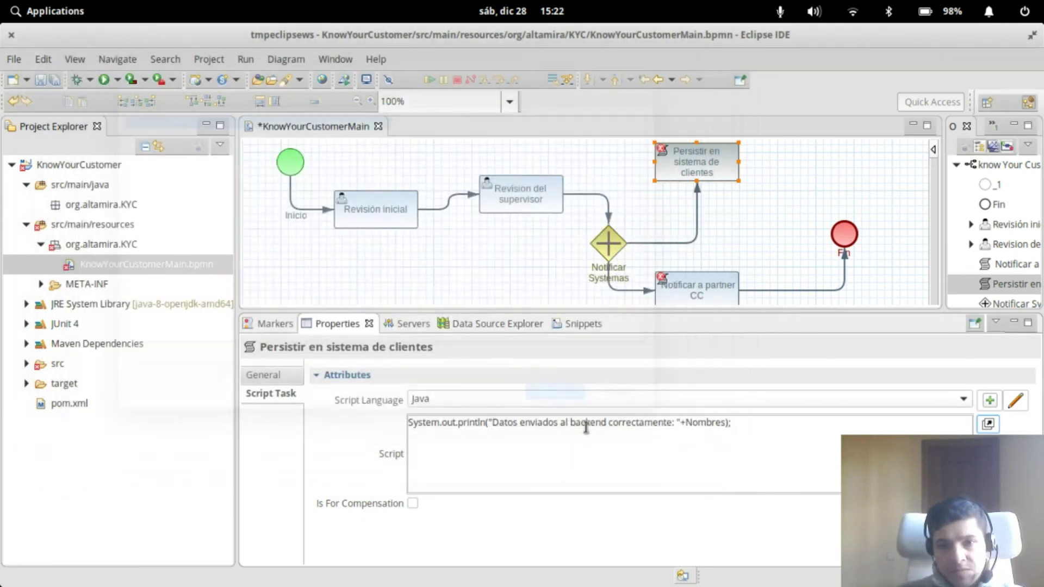
left_click(41, 81)
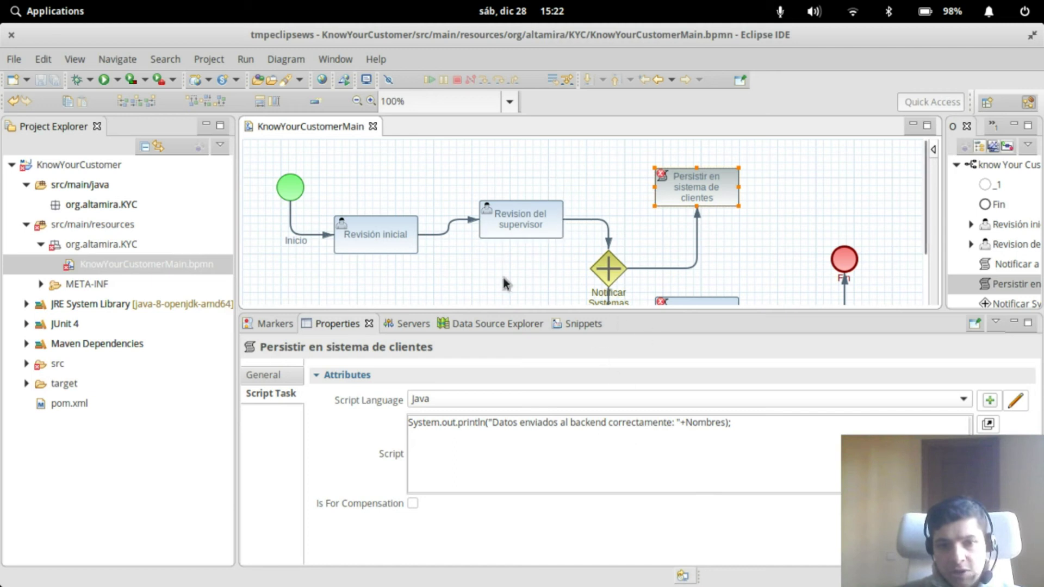
- Check the local variable list of the know Your Customer process against the variable used in the Persistir en sistema de clientes script
left_click(369, 278)
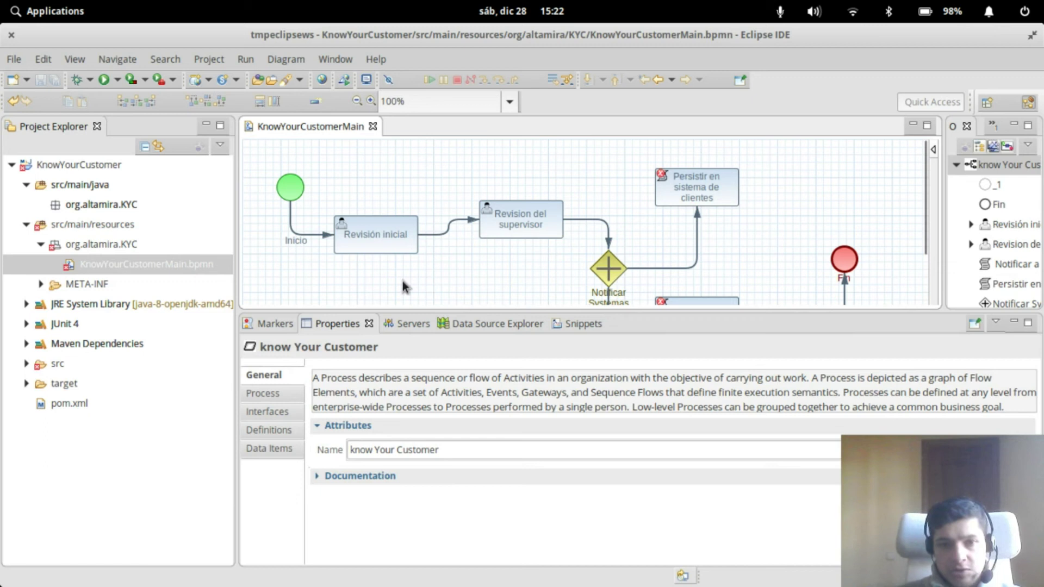
left_click(278, 450)
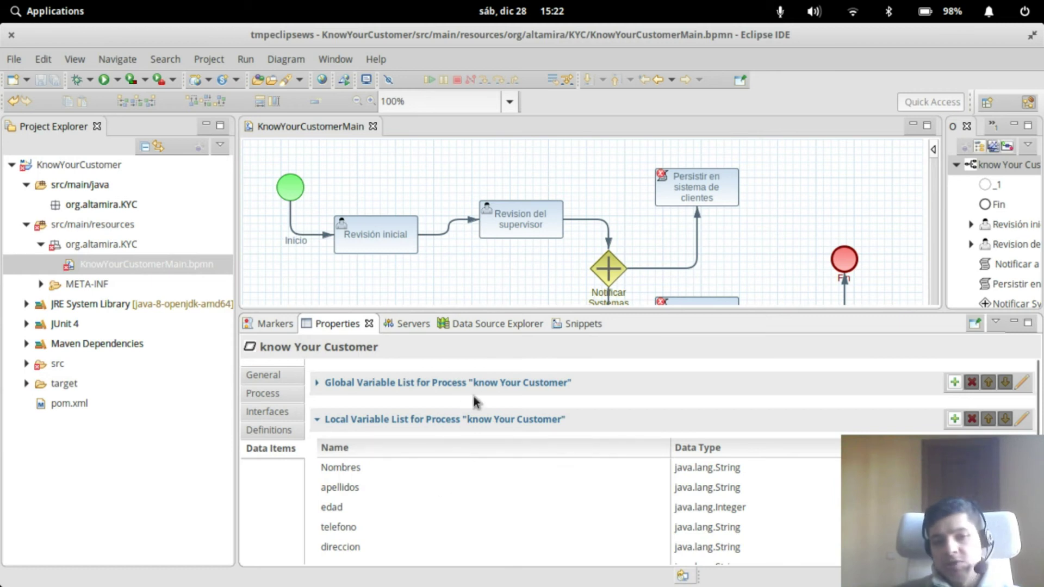
left_click(726, 187)
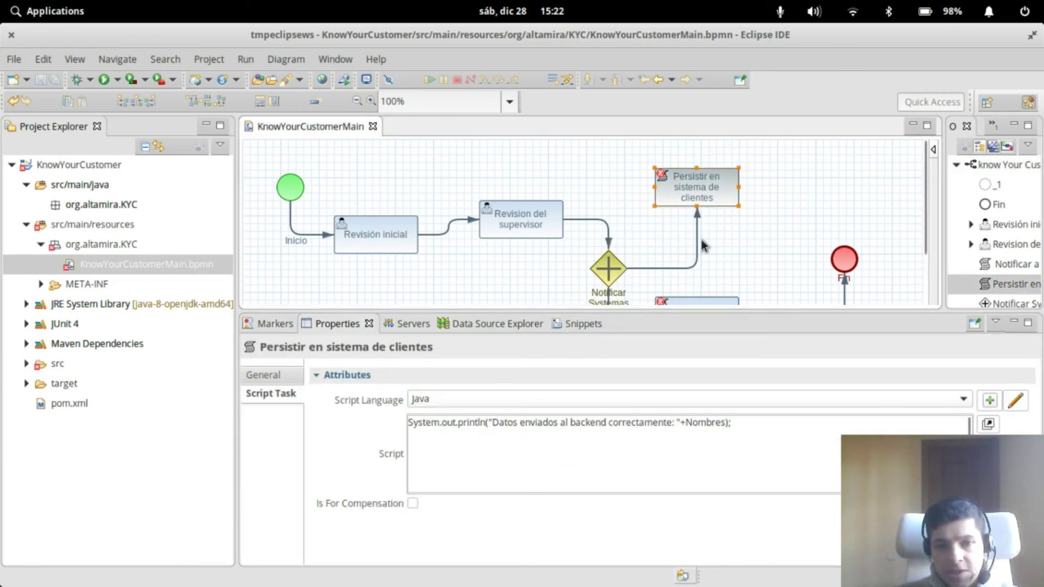
- Set the script language of the Notificar a partner CC task to Java
scroll(700, 236, "down", 2)
left_click(688, 255)
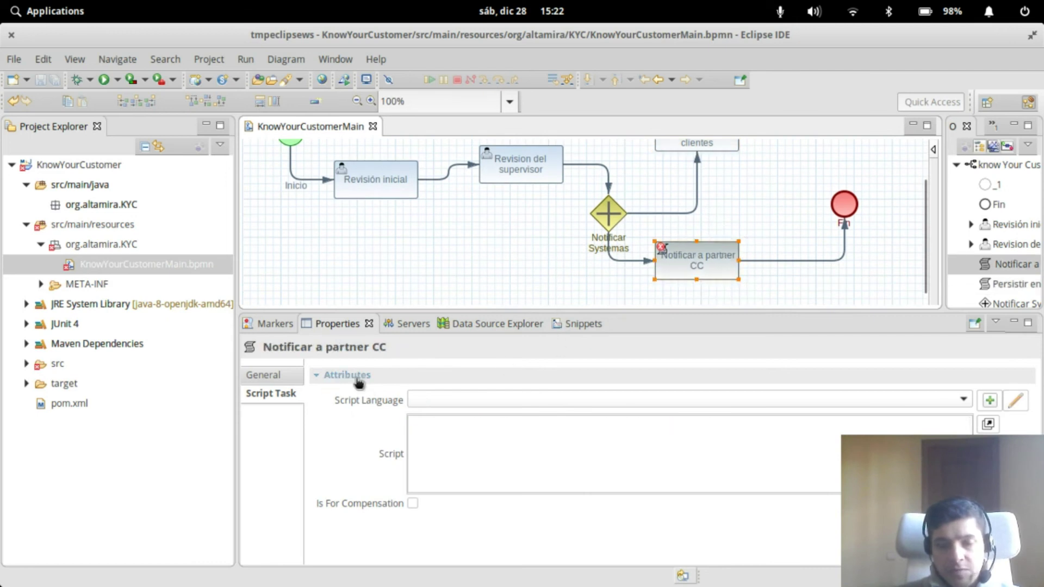
left_click(264, 394)
left_click(483, 402)
left_click(437, 435)
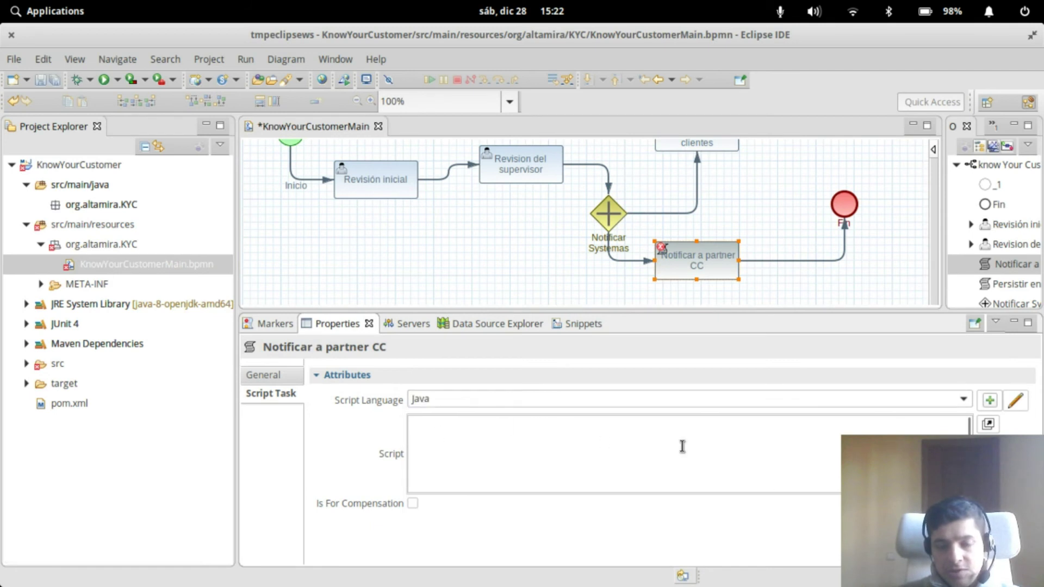
- Give Notificar a partner CC the script System.out.println("Datos enviados al partner correctamente: "+correo); and check the variable name in the process's local variable list
left_click(988, 424)
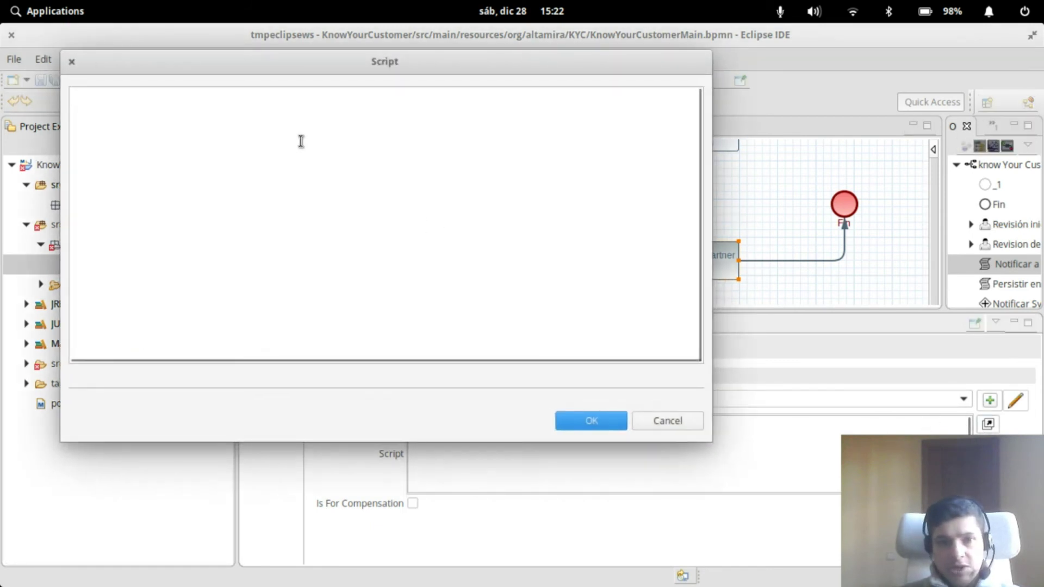
key("ctrl+v")
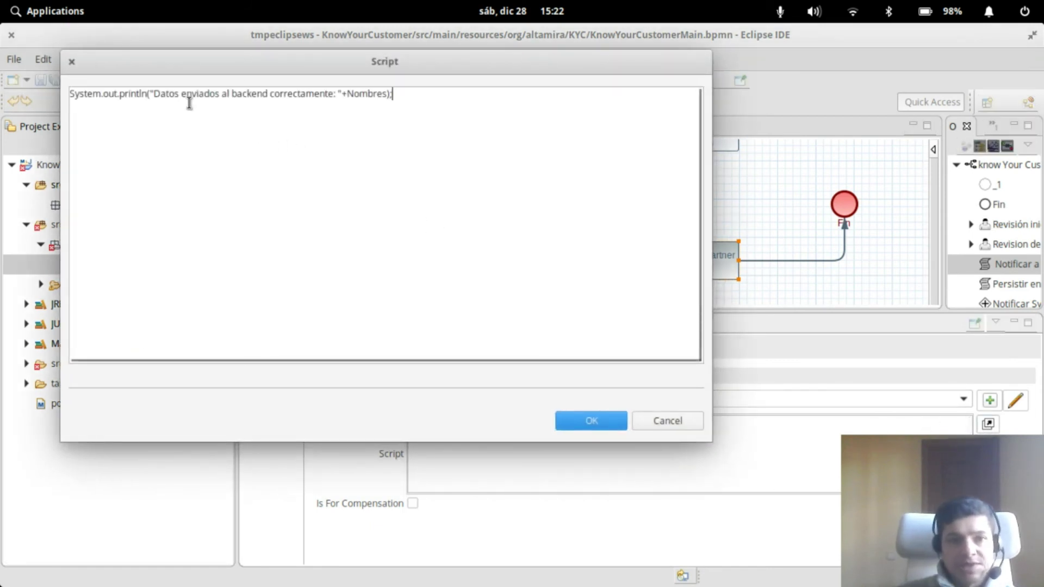
double_click(257, 94)
type("partner")
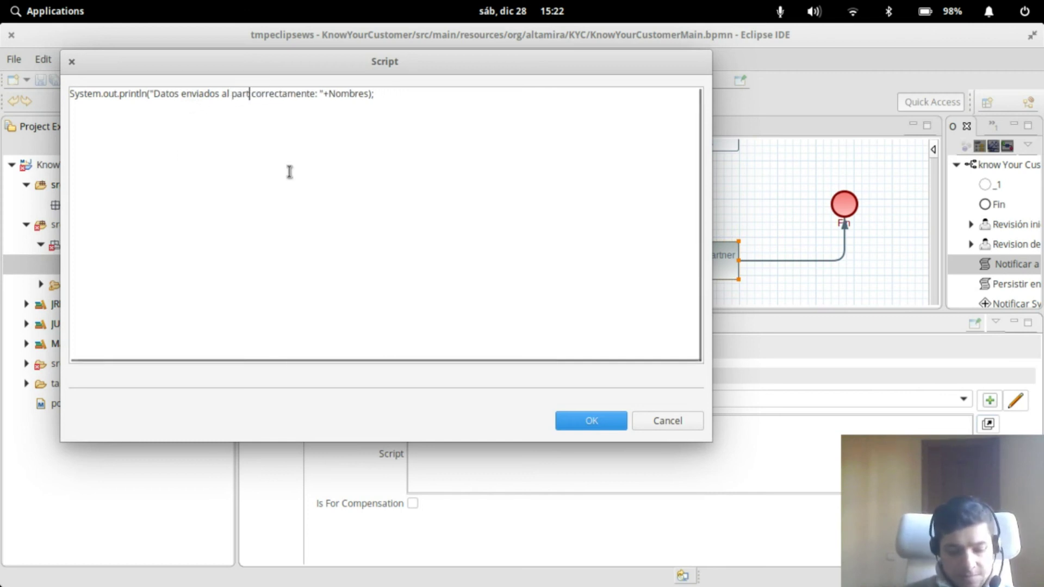
type("s")
key("BackSpace")
double_click(367, 94)
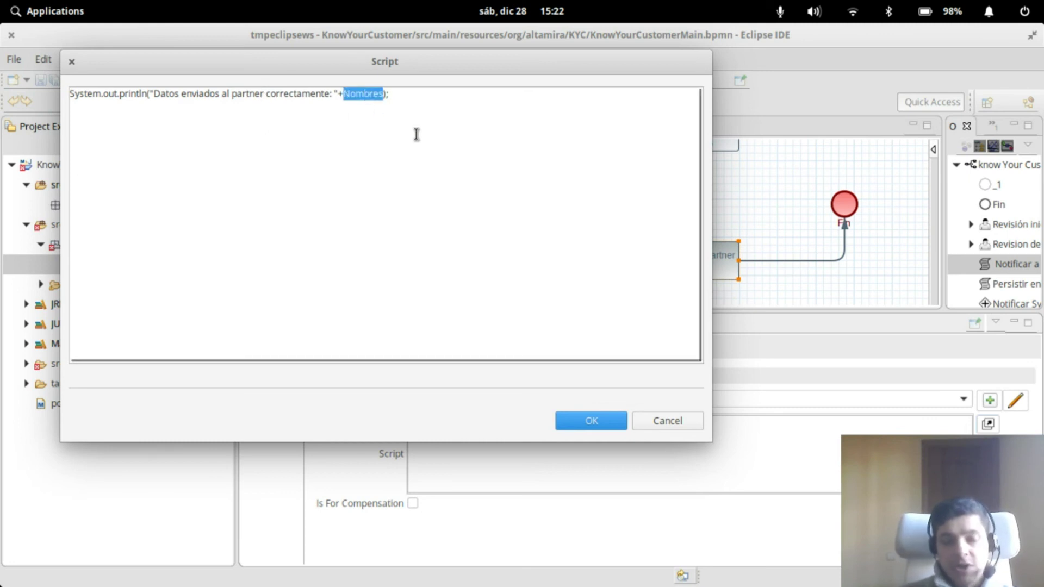
type("correo")
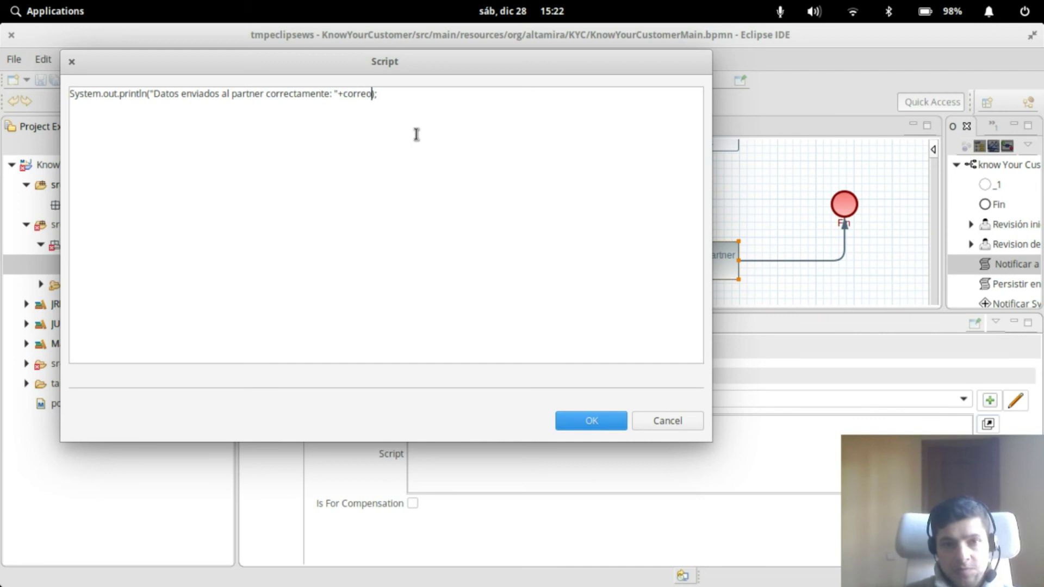
left_click(571, 420)
left_click(751, 296)
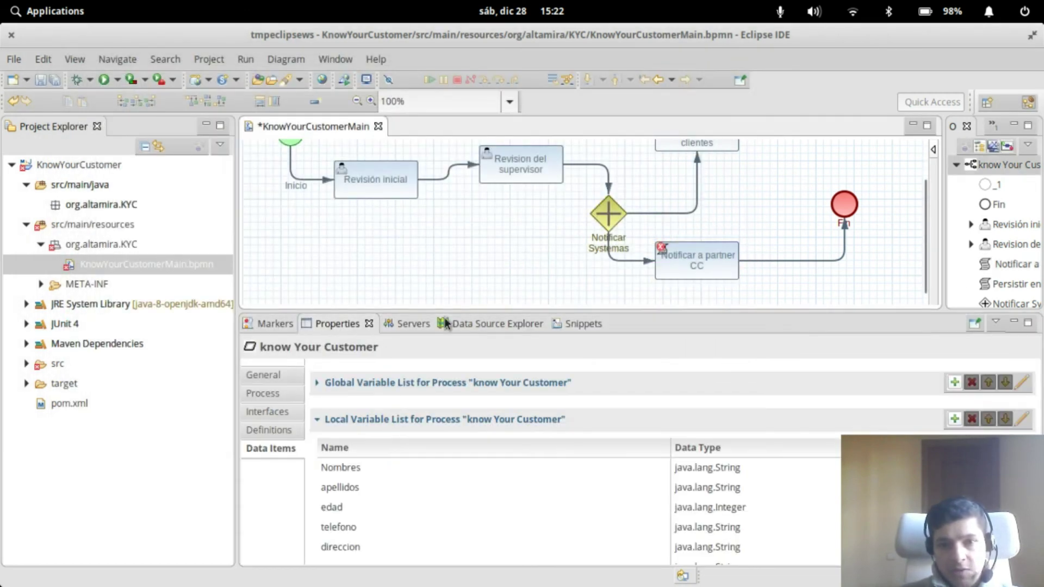
scroll(358, 525, "down", 1)
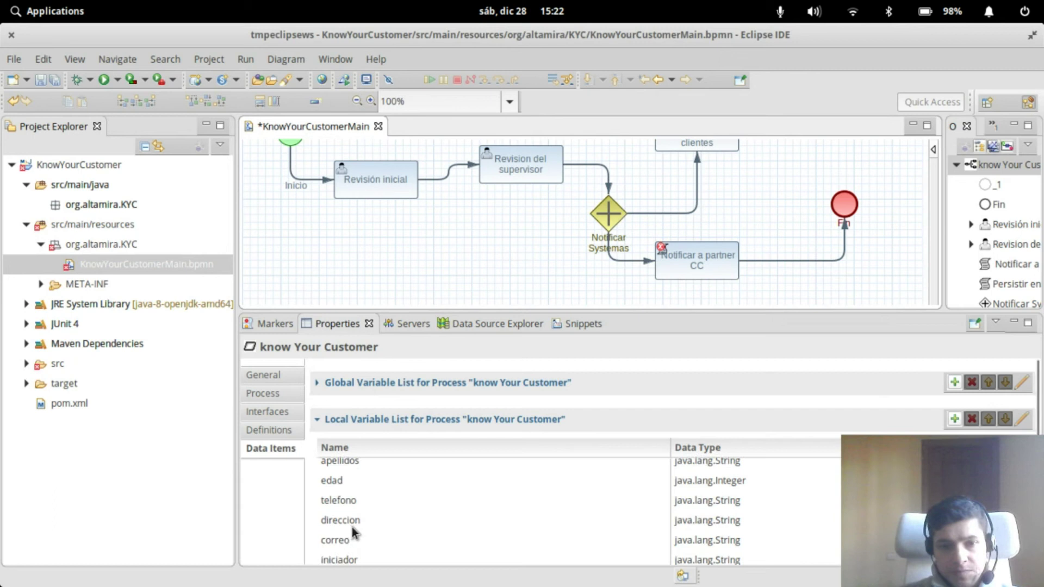
- Recheck the Notificar a partner CC script against the correo variable and save the diagram
left_click(725, 278)
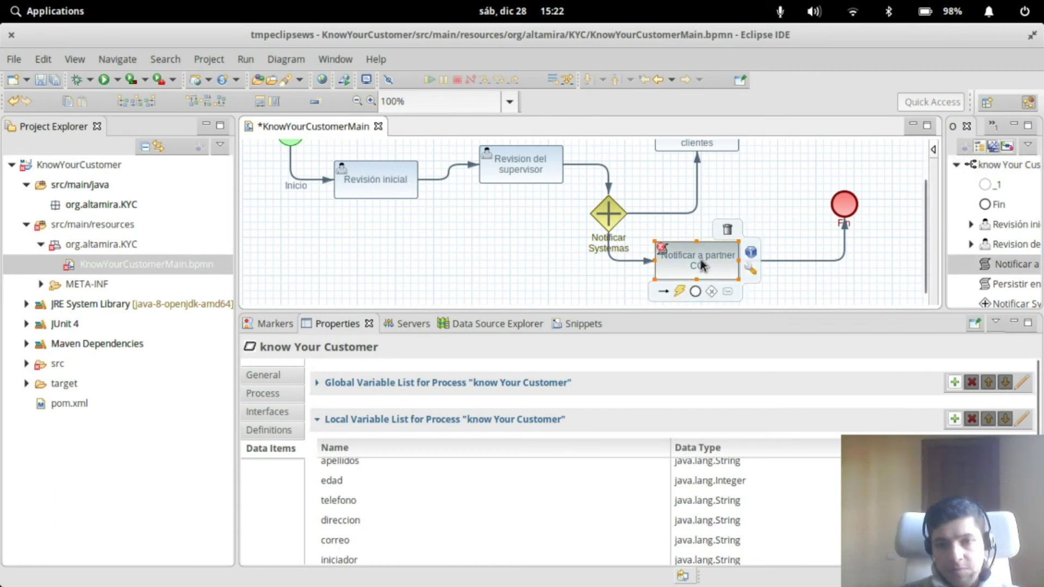
left_click(734, 423)
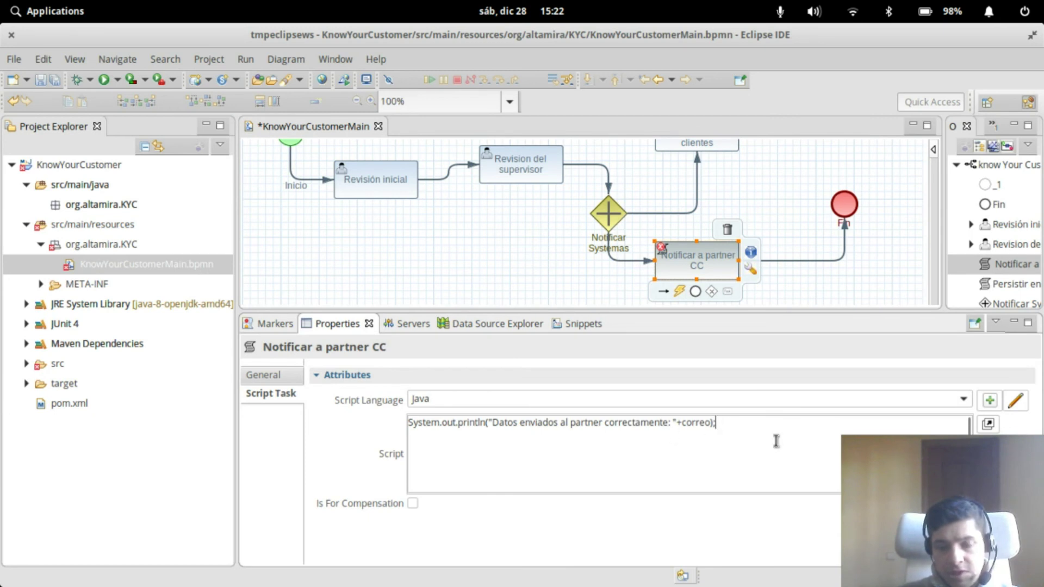
left_click(758, 201)
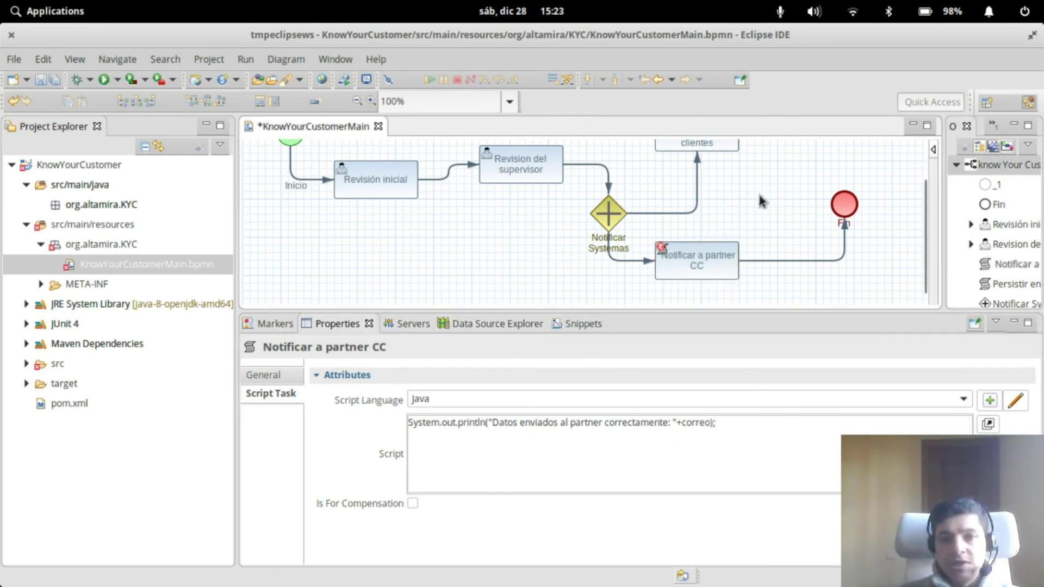
left_click(41, 82)
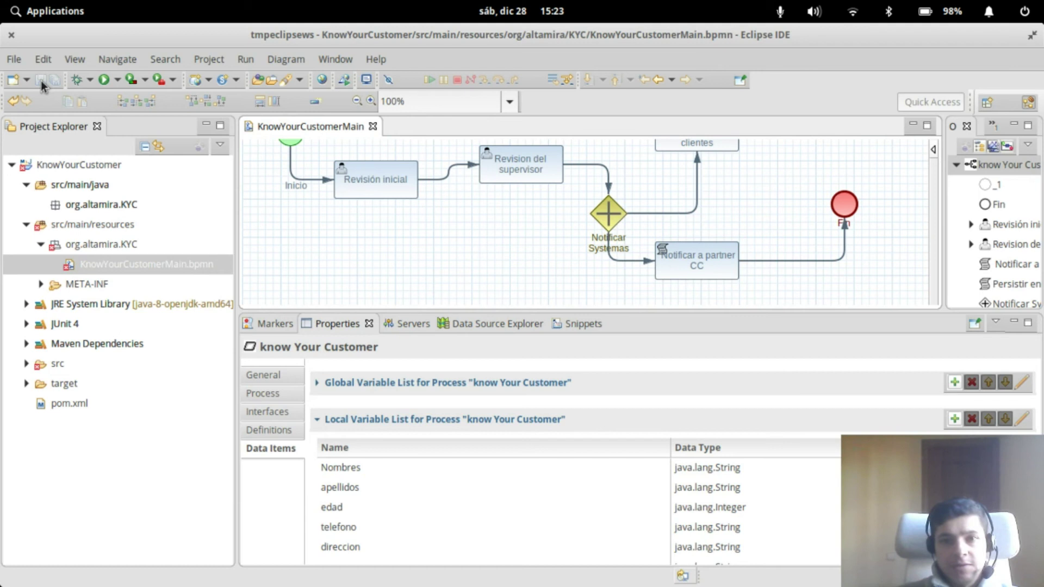
- Compare the script settings of the Notificar a partner CC and Persistir en sistema de clientes tasks
scroll(894, 222, "up", 2)
scroll(794, 223, "down", 1)
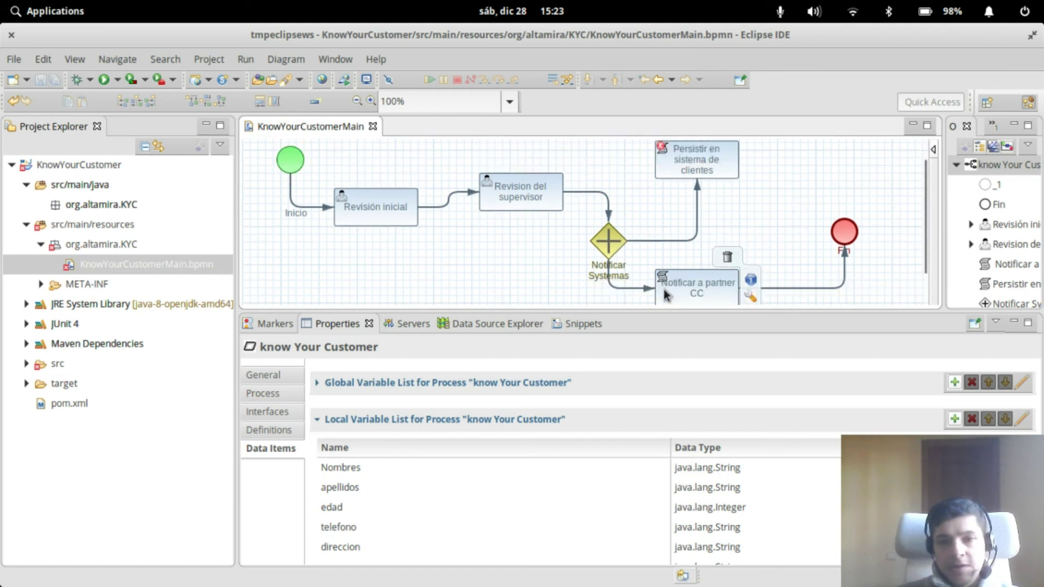
left_click(665, 294)
scroll(696, 240, "up", 1)
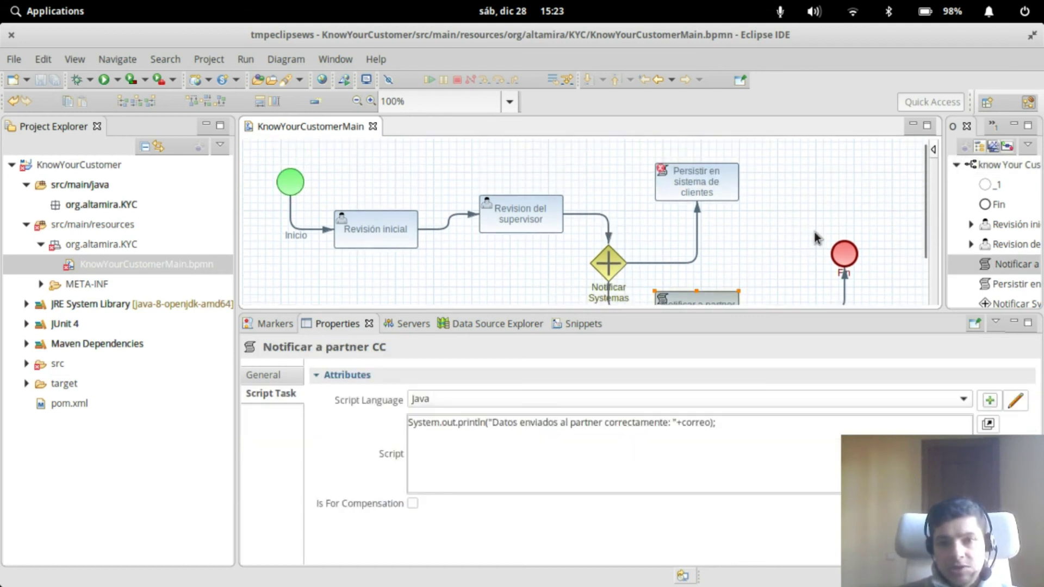
scroll(814, 232, "down", 1)
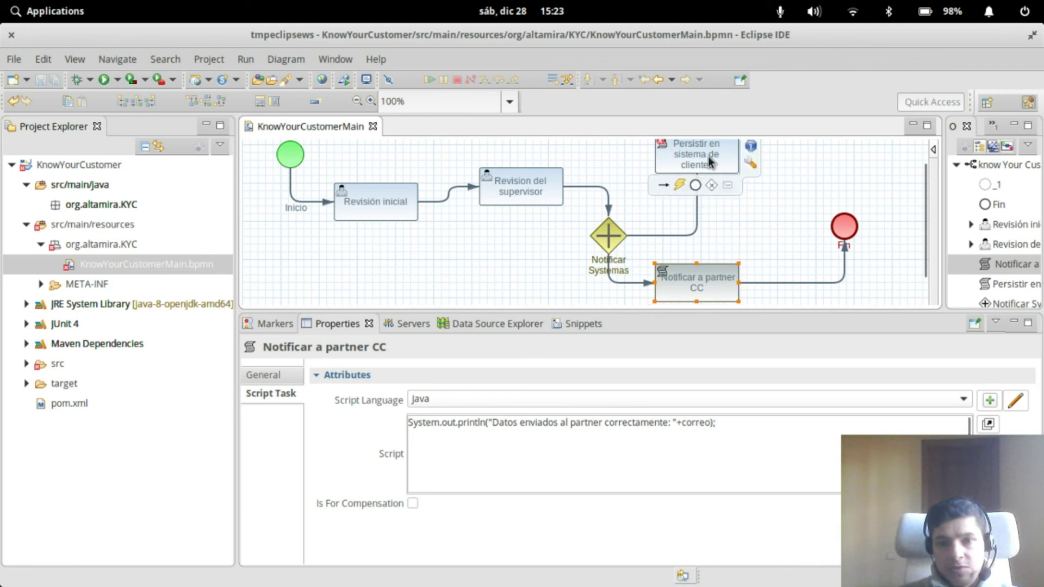
left_click(709, 162)
left_click(513, 438)
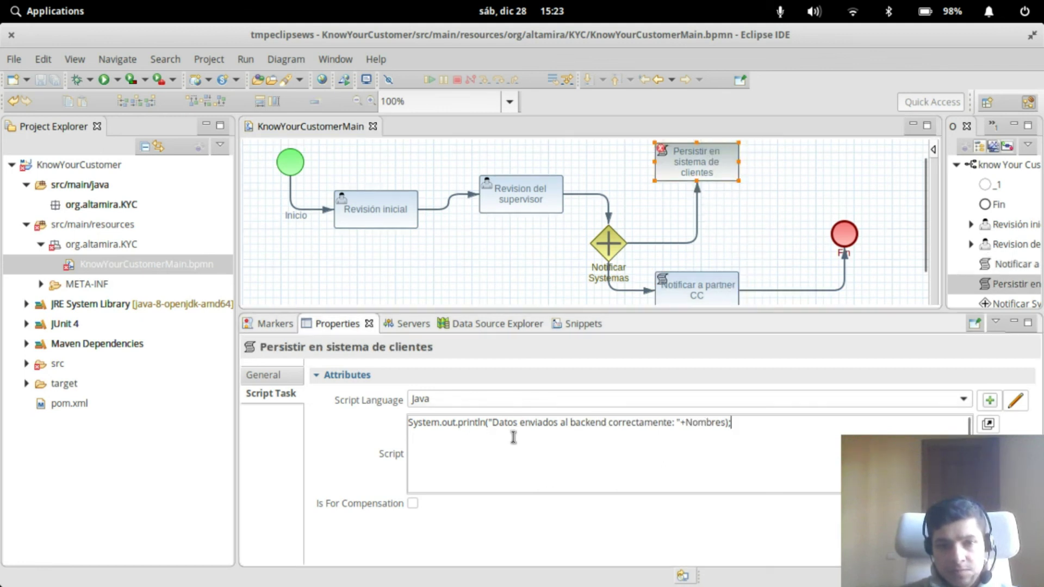
left_click(699, 166)
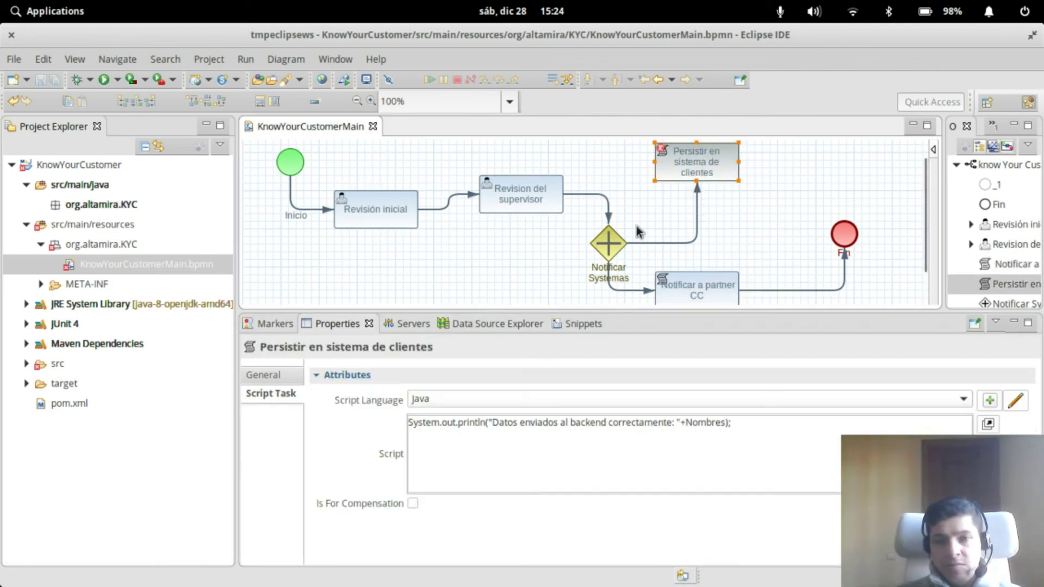
- Examine the error marker on the Persistir en sistema de clientes task and its surrounding connections
mouse_move(694, 159)
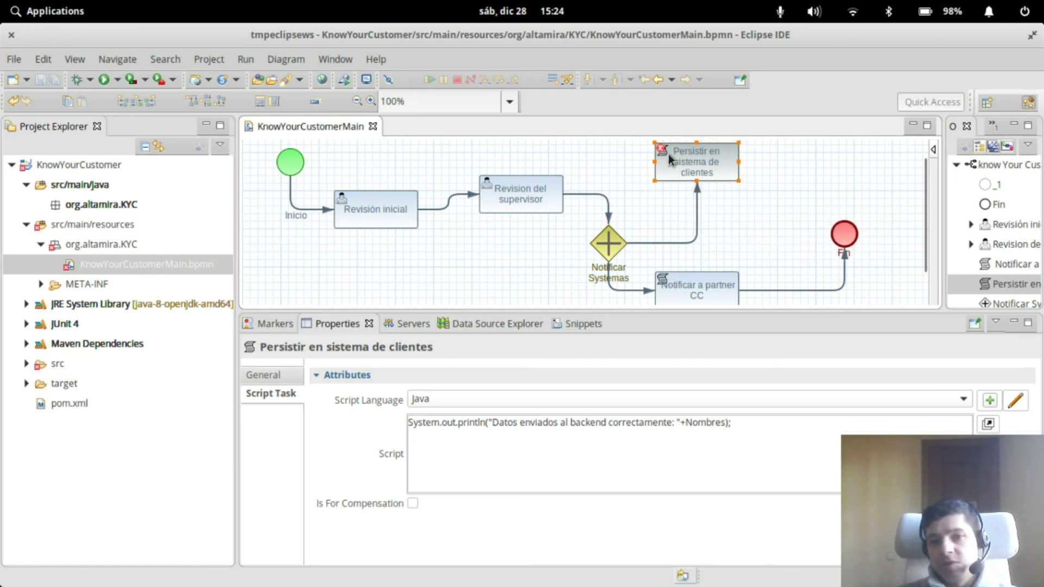
left_click(664, 192)
left_click(677, 174)
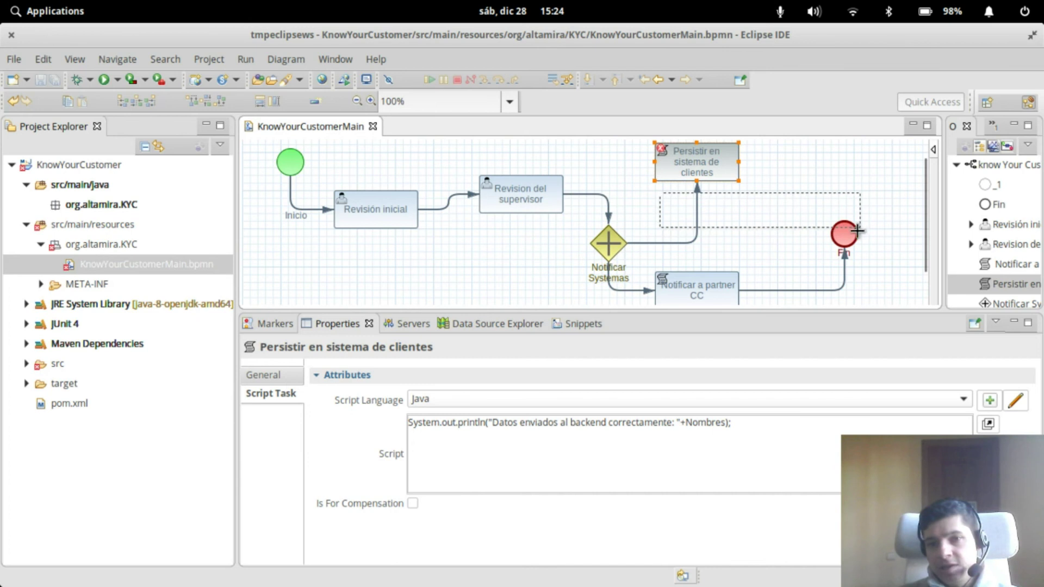
key("Return")
left_click_drag(667, 197, 856, 242)
left_click(698, 171)
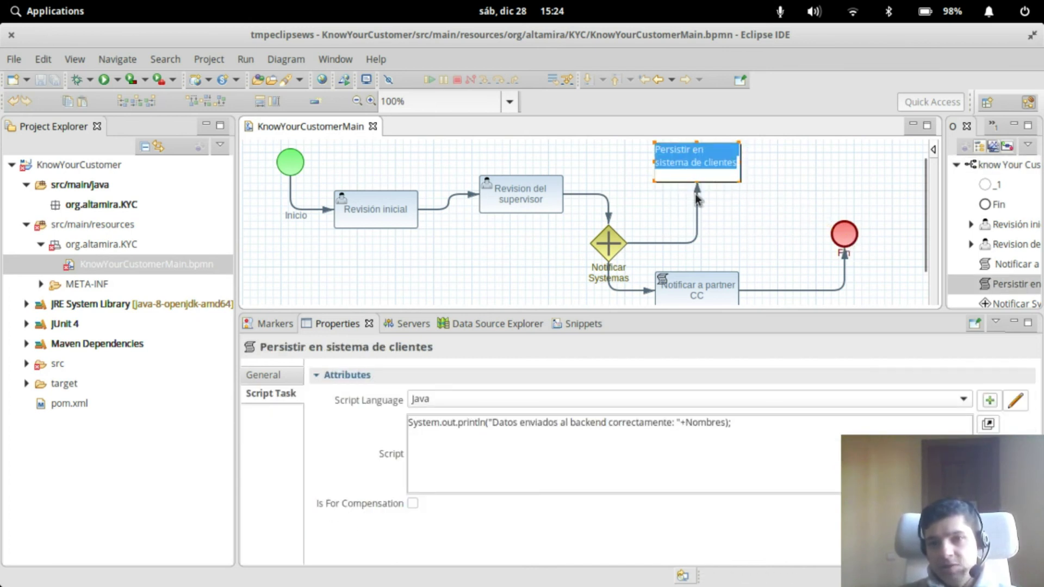
left_click(799, 174)
- Append an End event to the Persistir en sistema de clientes task and save the diagram
left_click(704, 163)
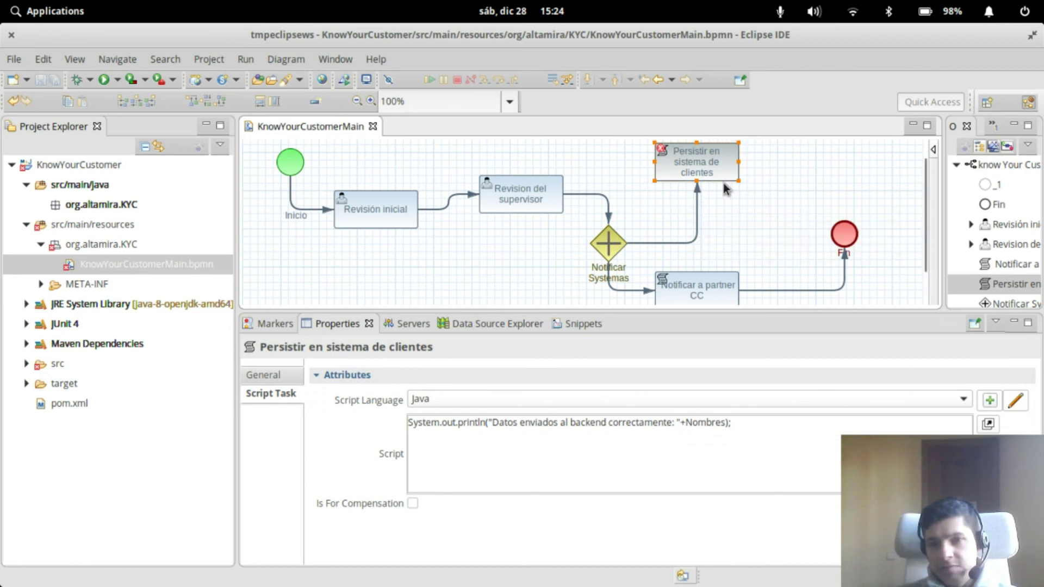
left_click(696, 193)
mouse_move(751, 205)
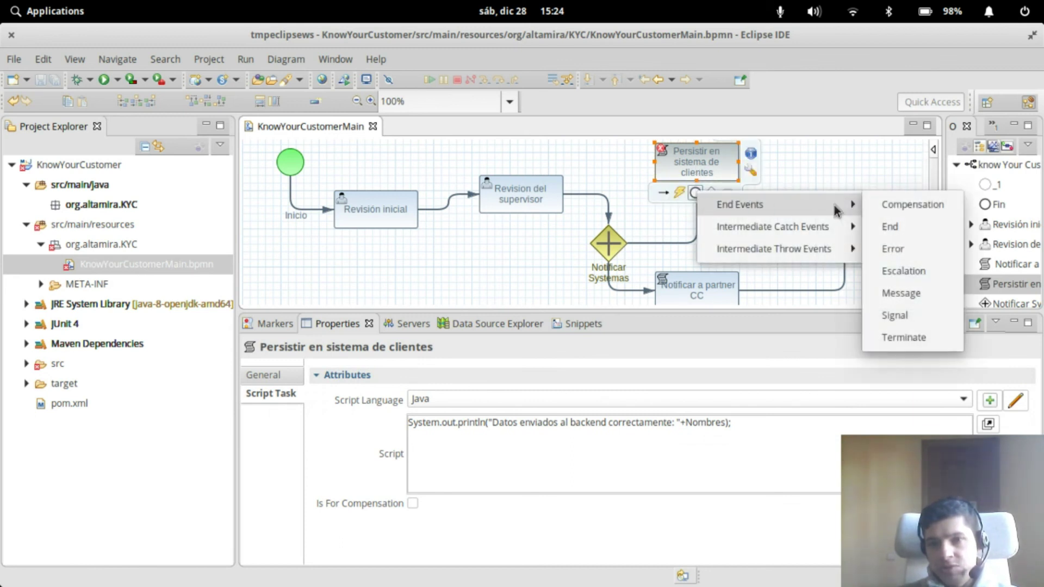
left_click(906, 231)
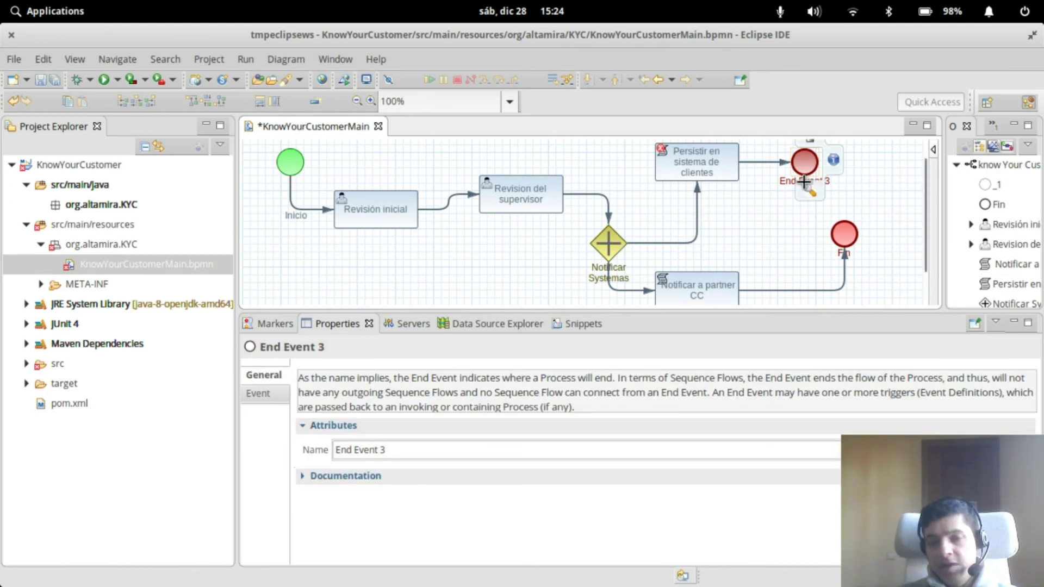
left_click(277, 376)
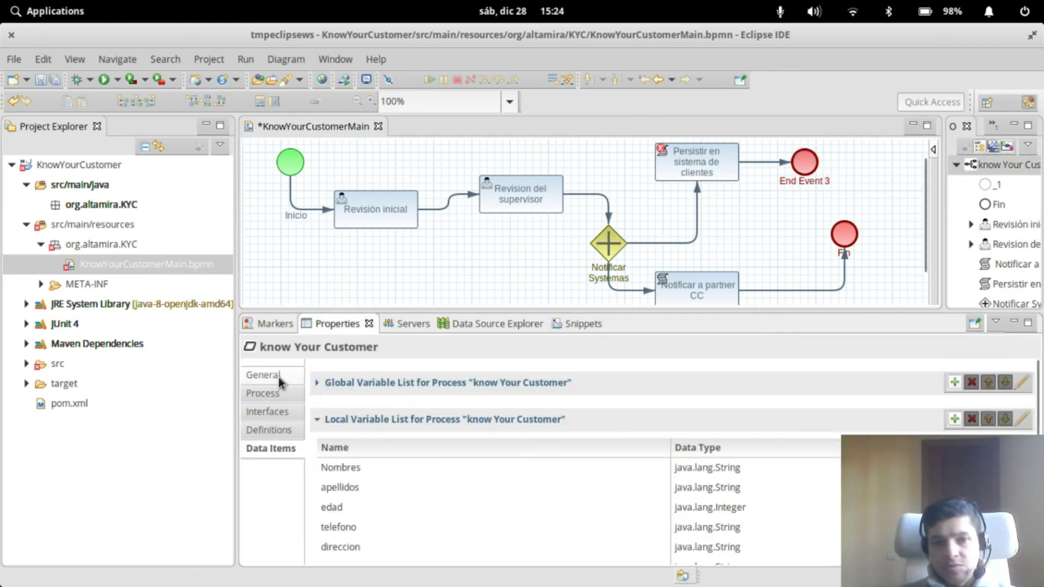
left_click(802, 165)
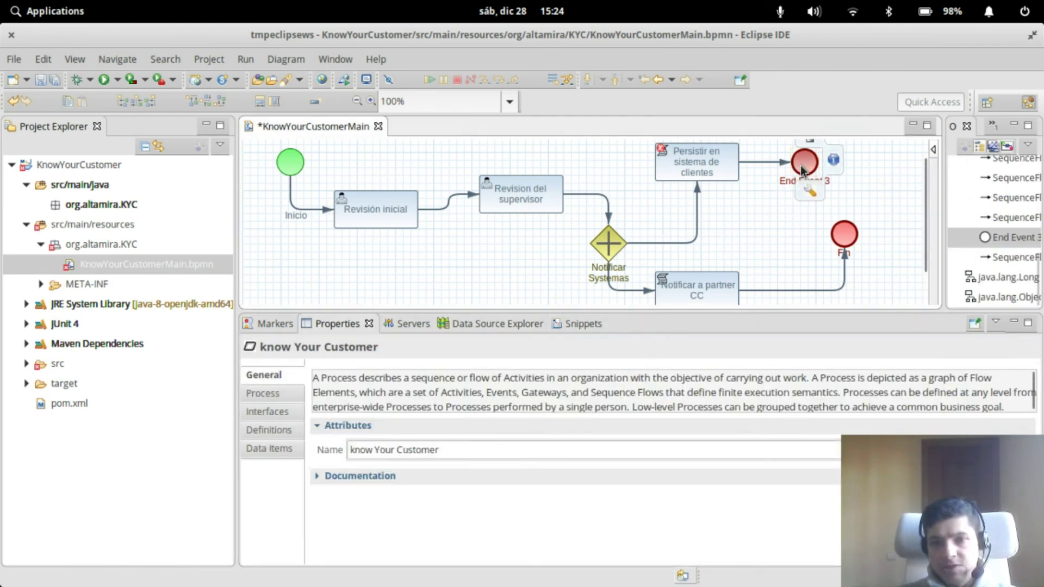
left_click(41, 80)
- Enlarge the diagram area so the whole process fits, keeping the properties area readable below it
scroll(812, 225, "down", 1)
scroll(810, 226, "down", 1)
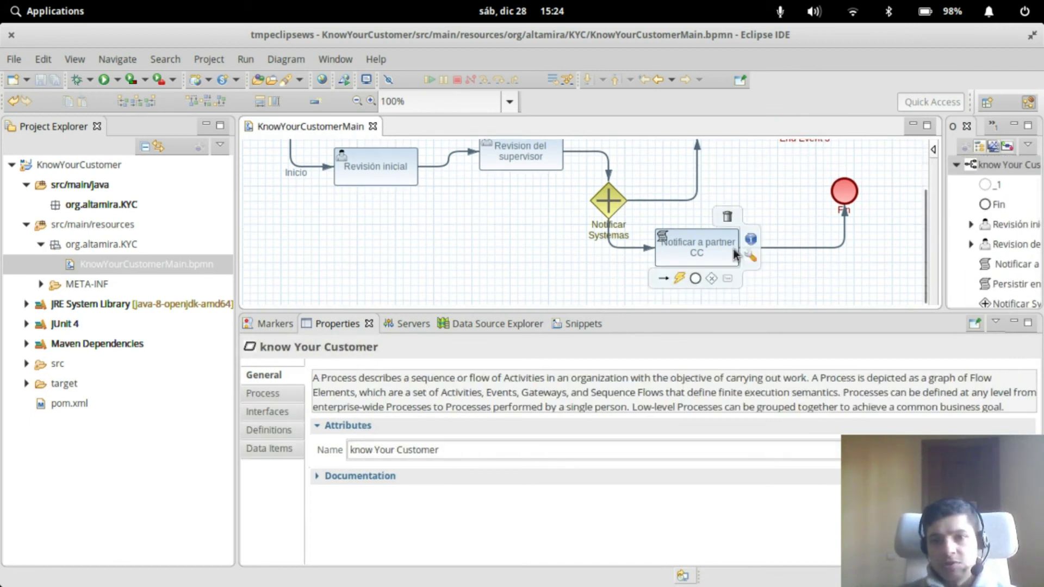
scroll(804, 271, "up", 3)
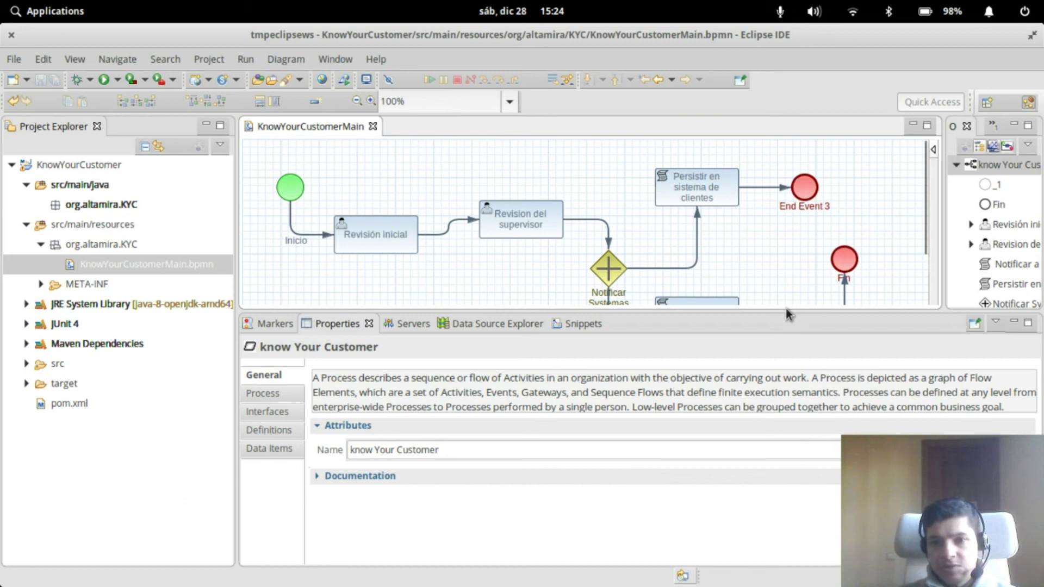
left_click_drag(787, 313, 786, 414)
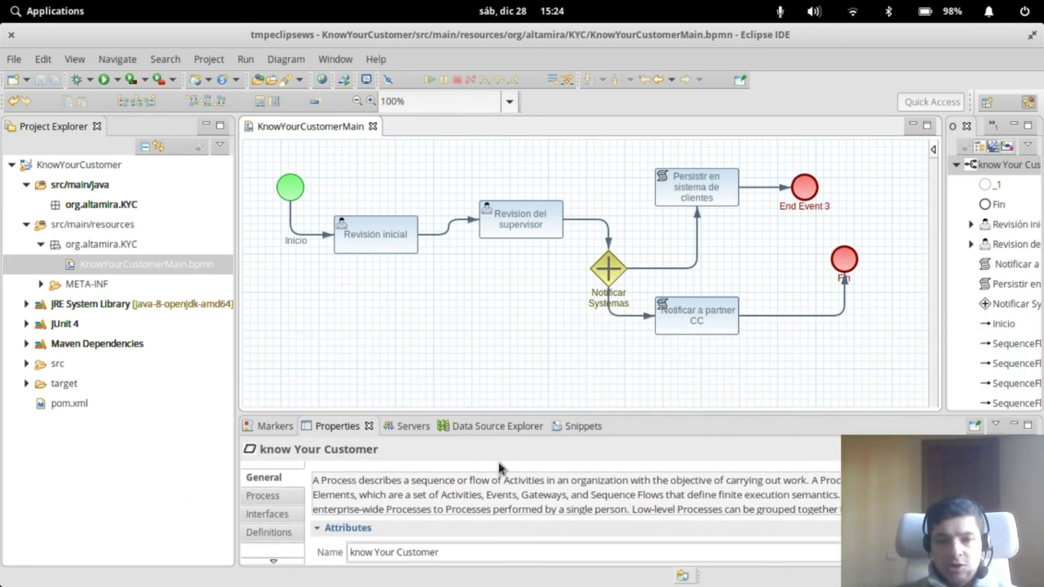
left_click_drag(442, 414, 443, 363)
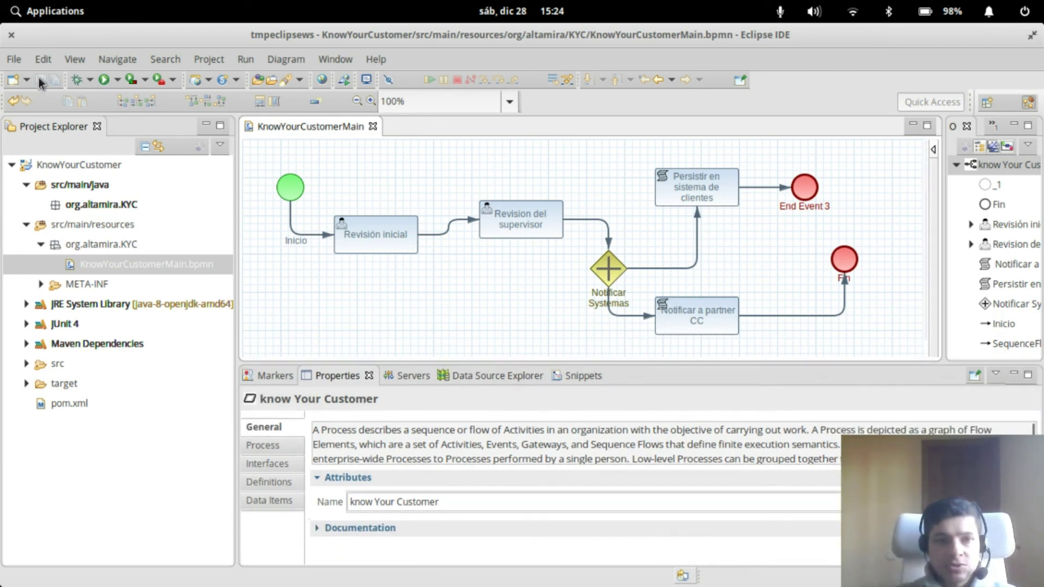
- Review the process flow from the Inicio start event through the user and script tasks to both end events
mouse_move(503, 240)
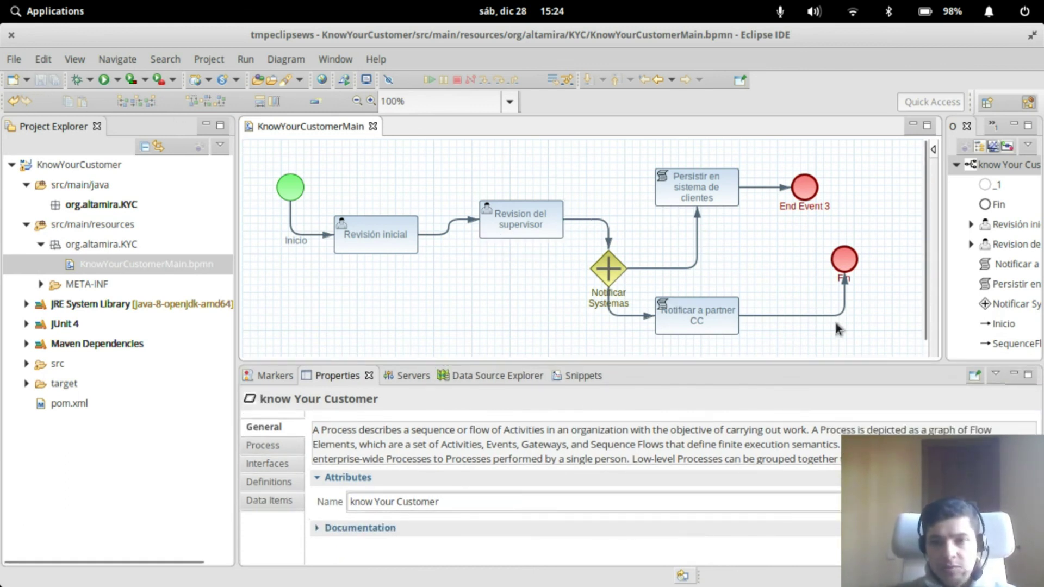
scroll(844, 240, "down", 1)
scroll(843, 256, "up", 1)
mouse_move(298, 194)
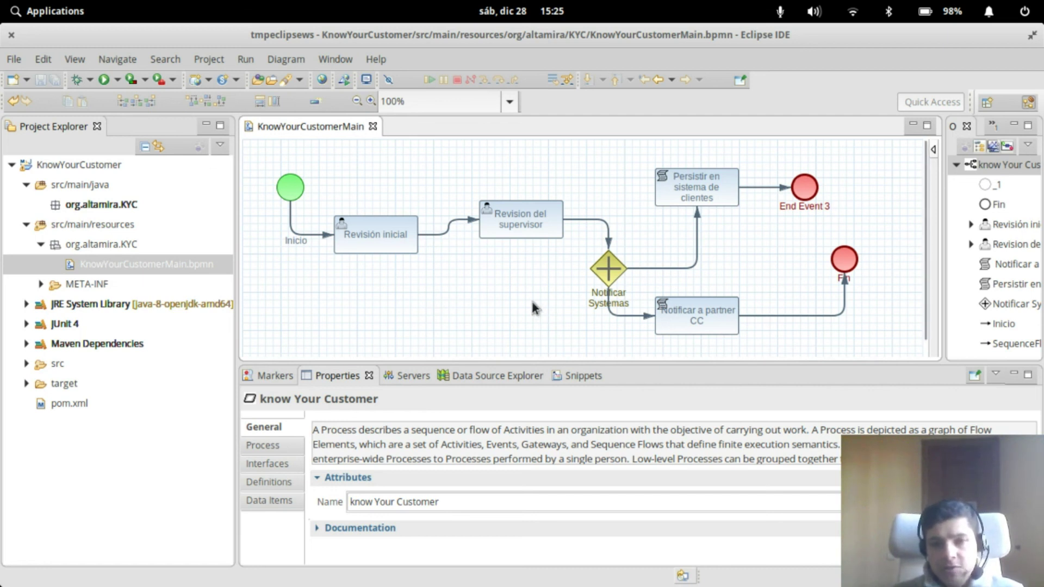
mouse_move(387, 240)
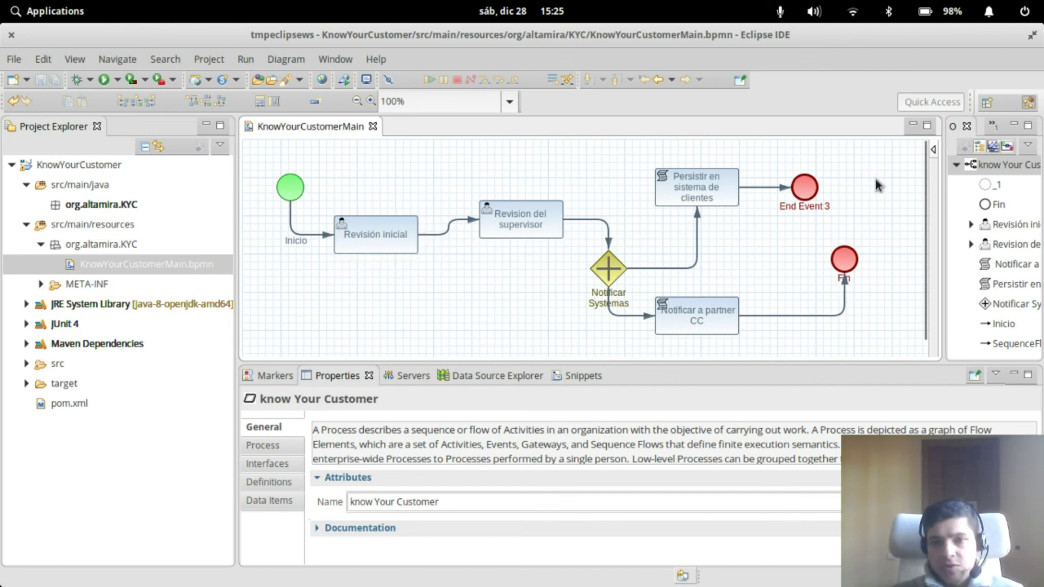
left_click(358, 242)
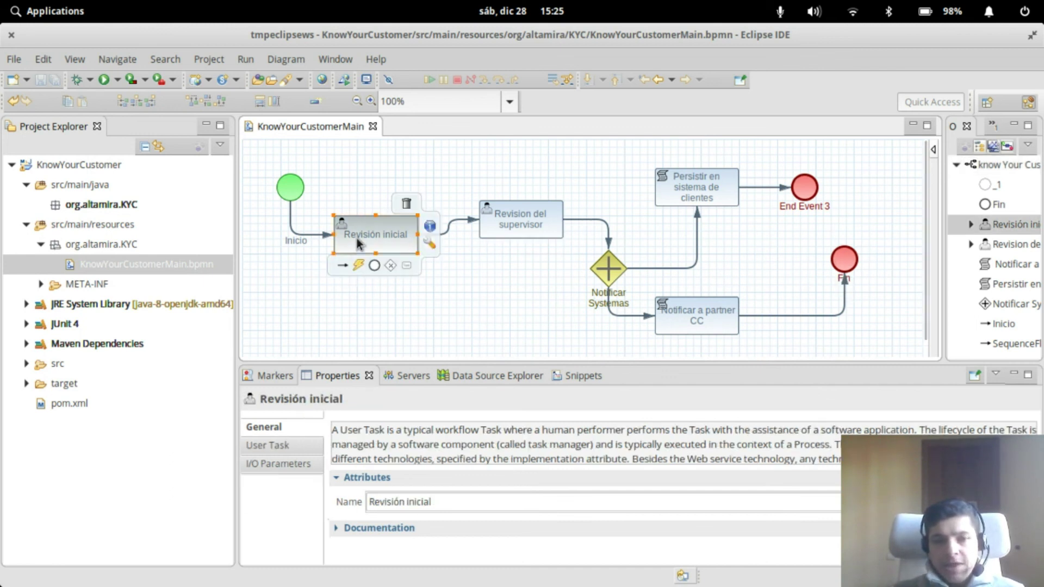
left_click(316, 191)
mouse_move(288, 189)
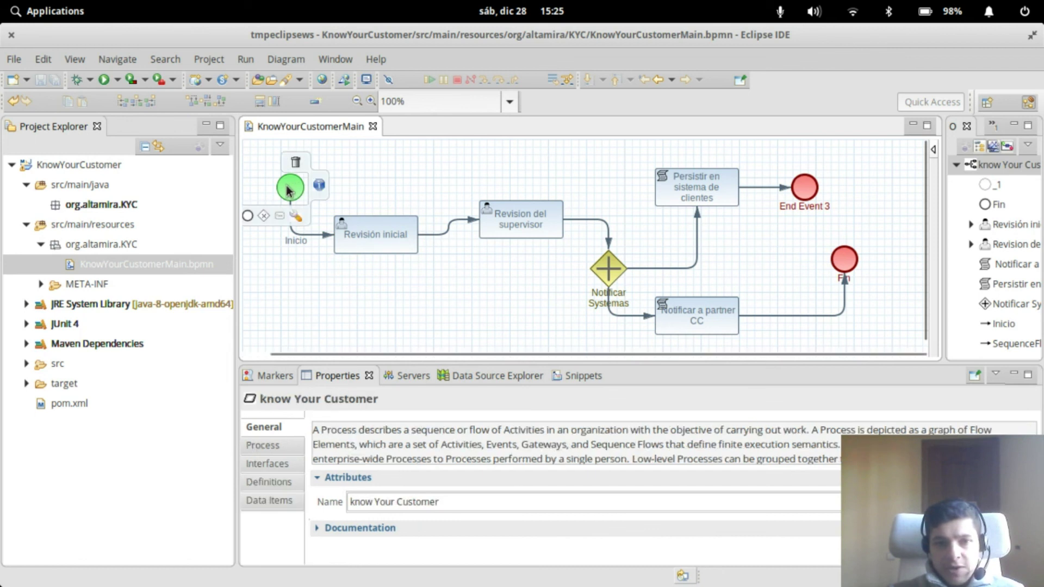
- Generate the jBPM forms from KnowYourCustomerMain.bpmn in the org.altamira.KYC resources package
left_click(111, 244)
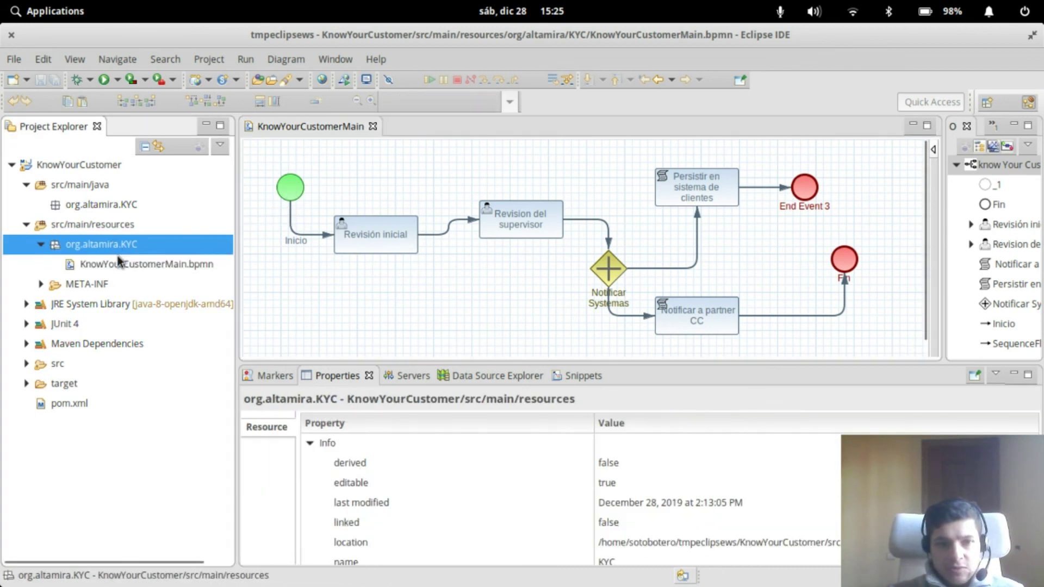
left_click(121, 266)
right_click(121, 266)
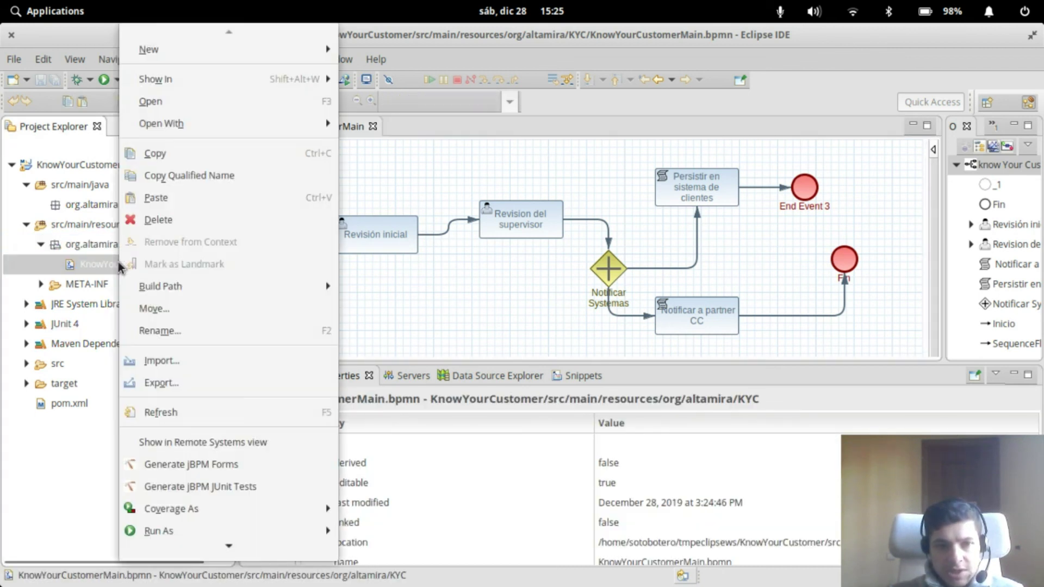
mouse_move(280, 293)
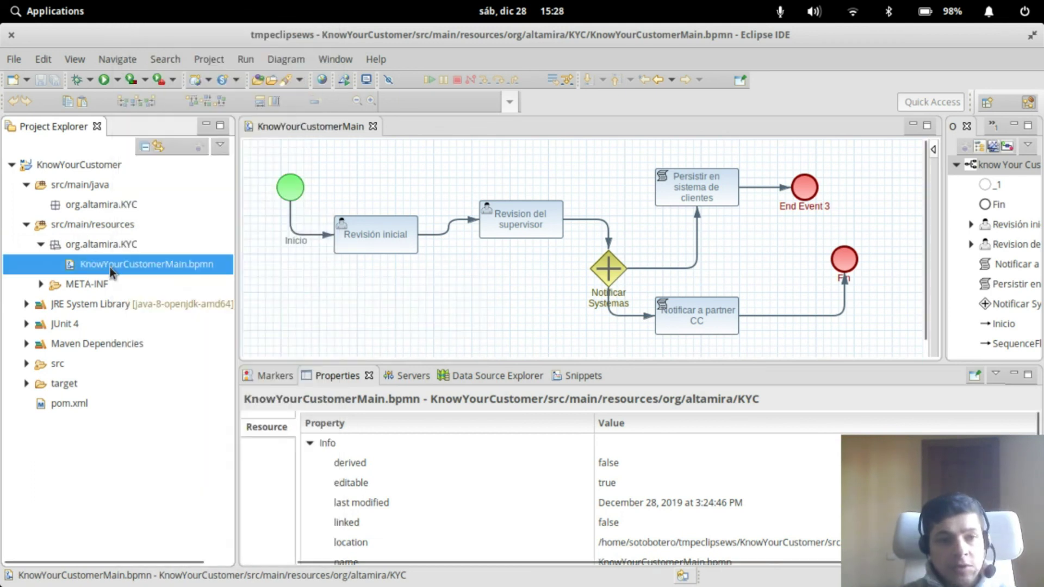
right_click(109, 266)
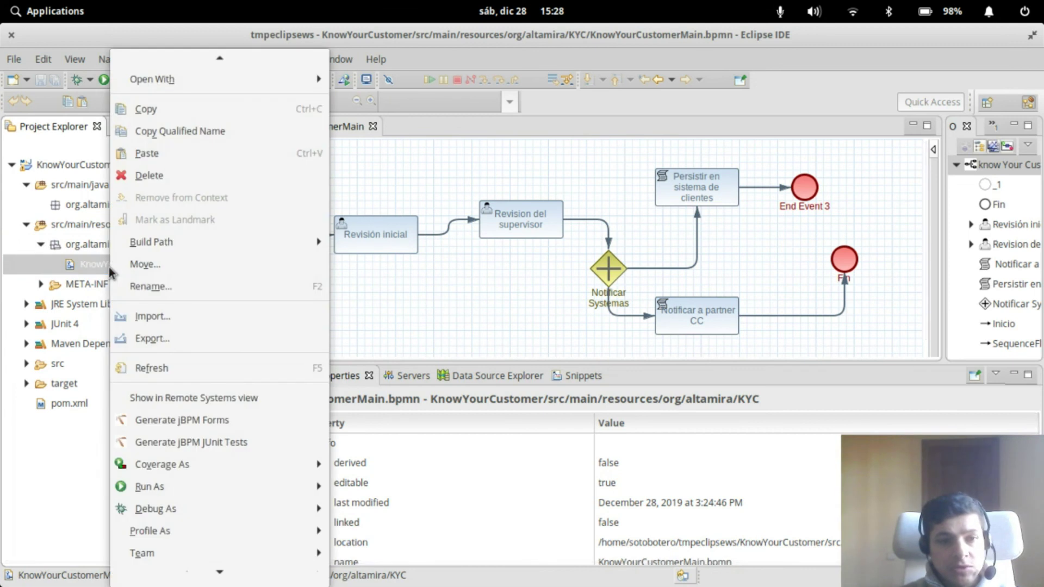
left_click(213, 419)
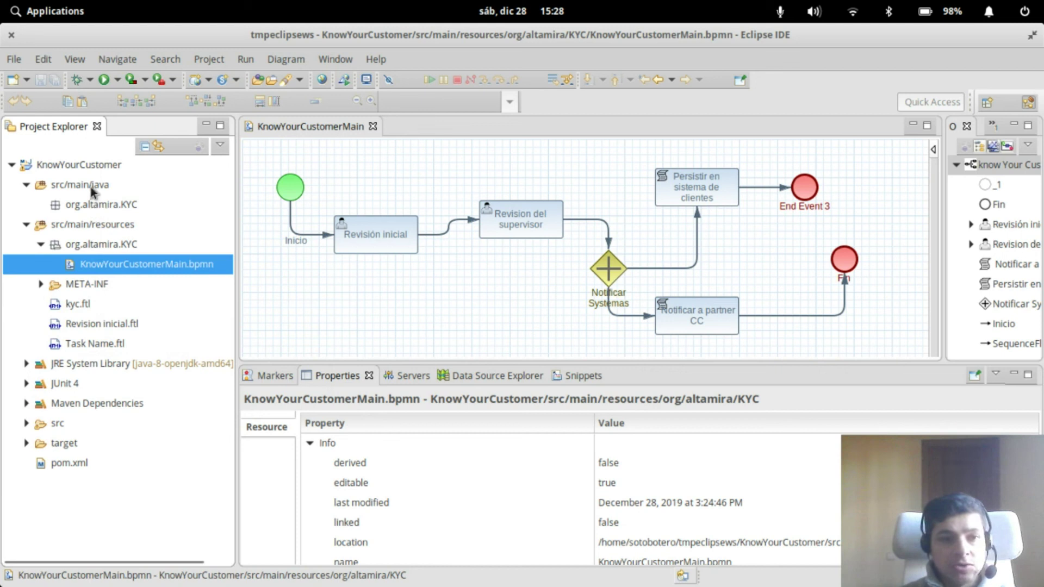
left_click(82, 166)
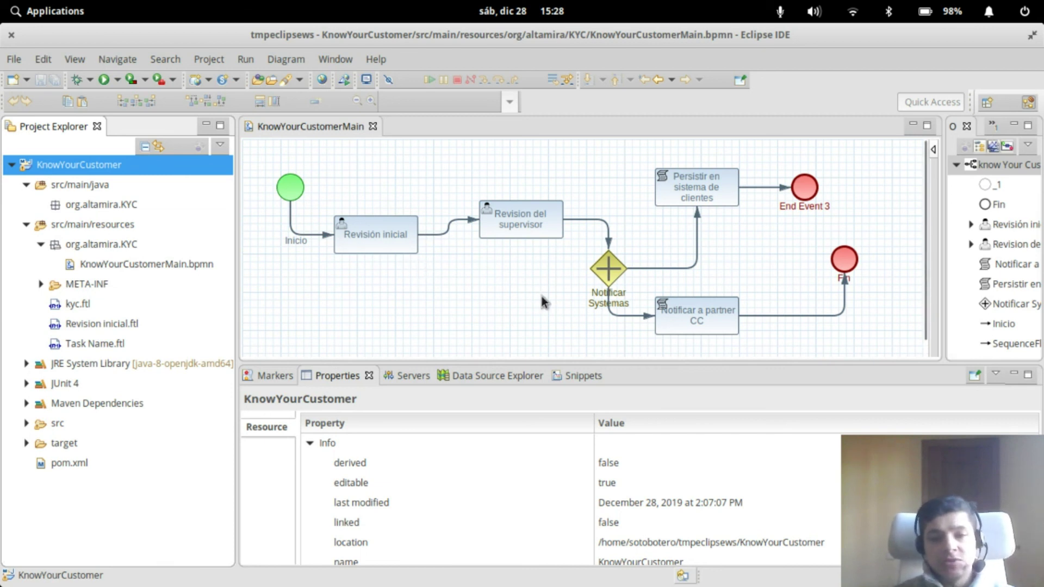
mouse_move(292, 195)
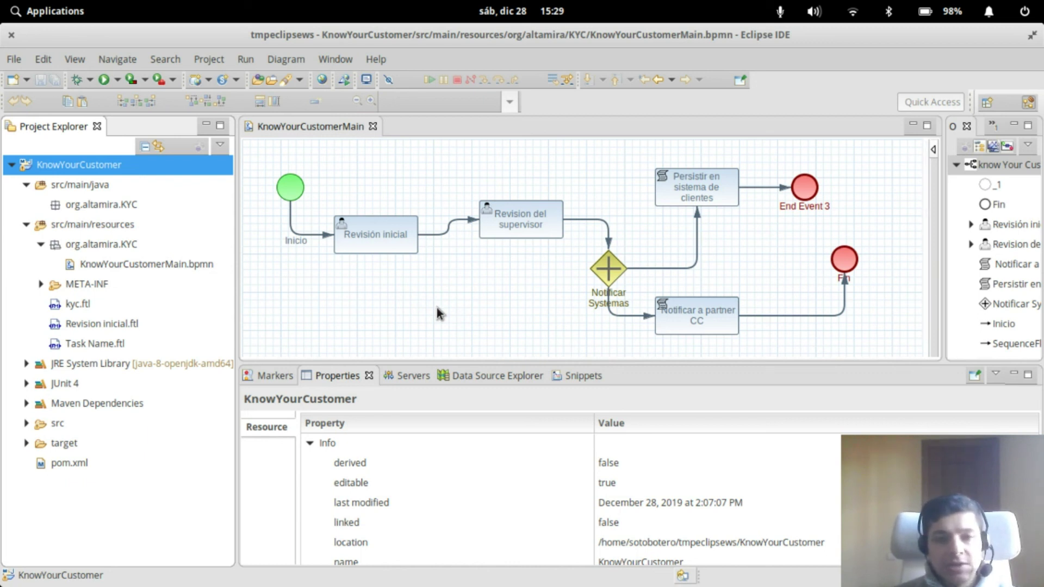
mouse_move(348, 242)
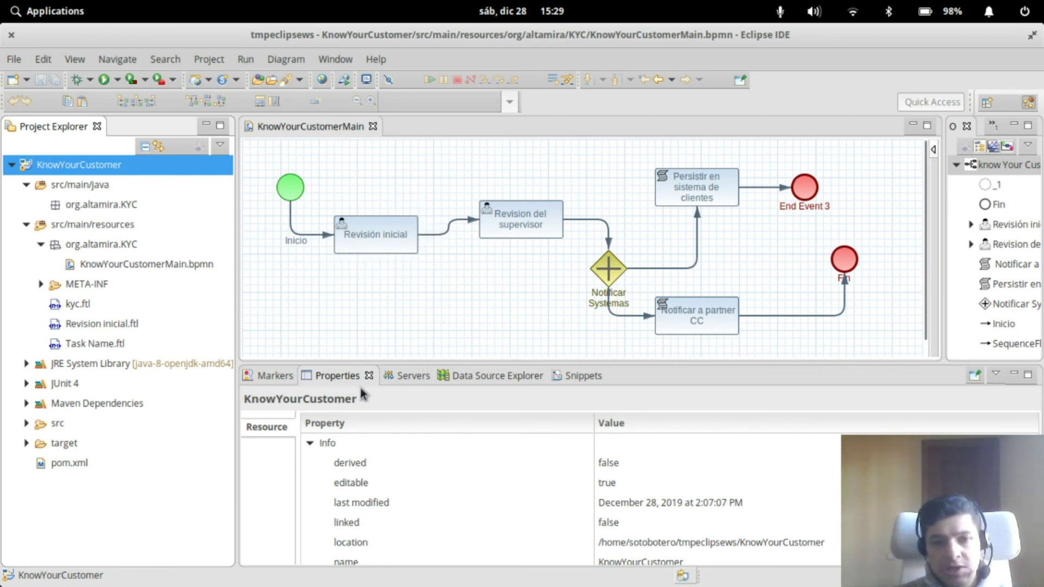
left_click(389, 298)
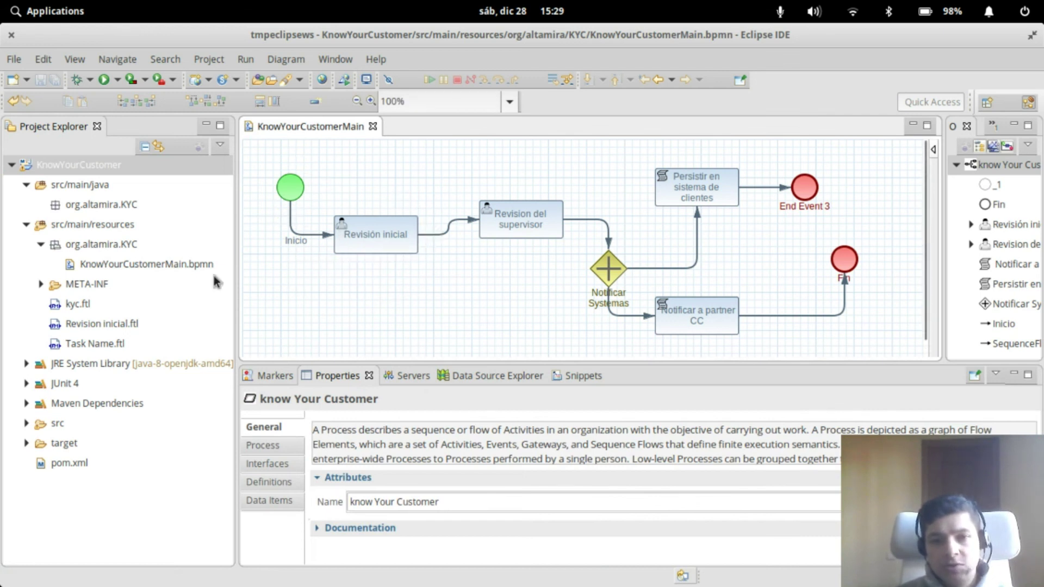
mouse_move(340, 231)
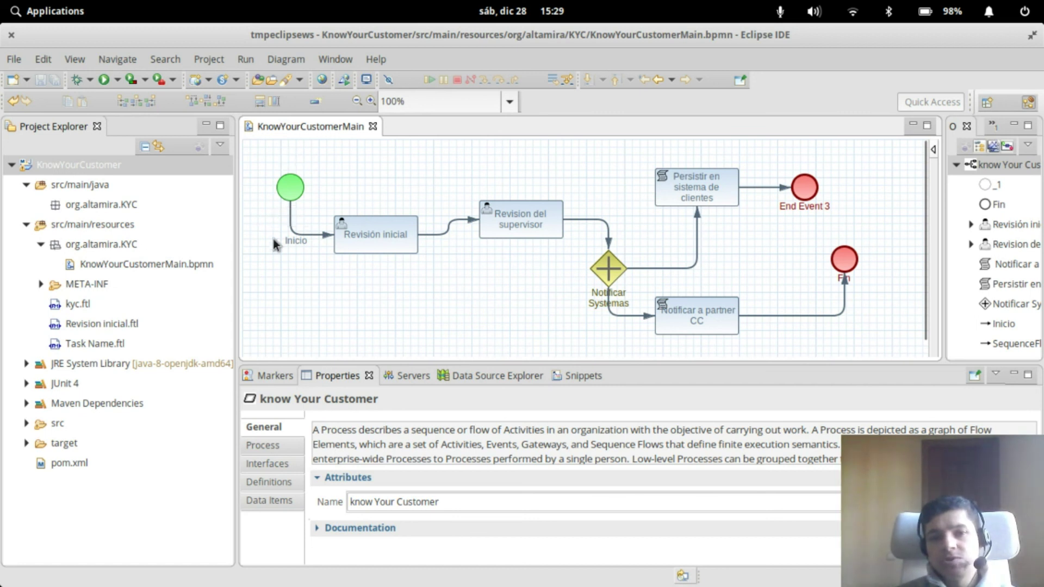
mouse_move(394, 248)
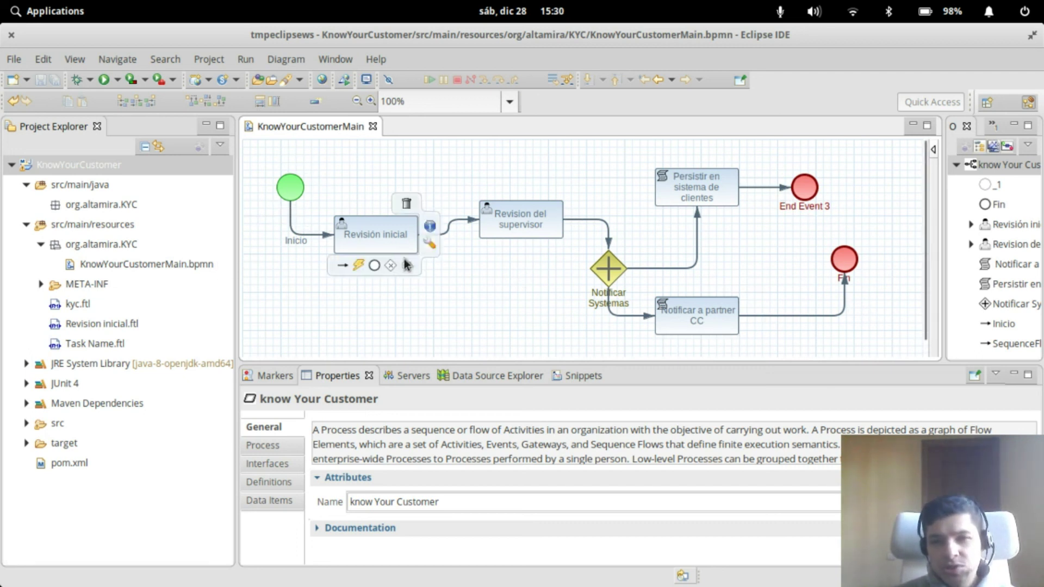
mouse_move(810, 200)
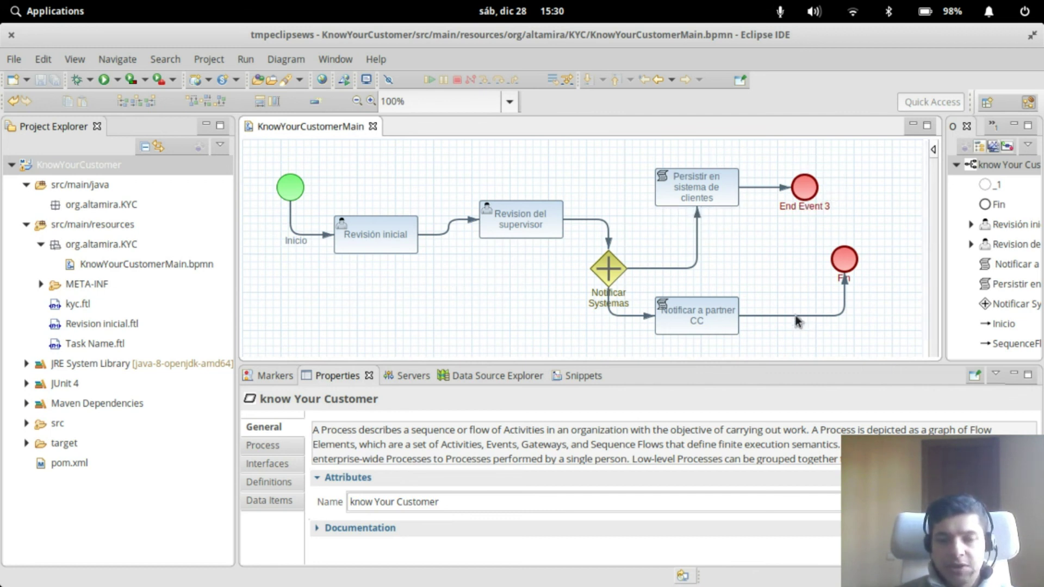
- Narrow the project tree to give the process diagram more width while keeping the resource file names mostly readable
left_click_drag(237, 278, 144, 278)
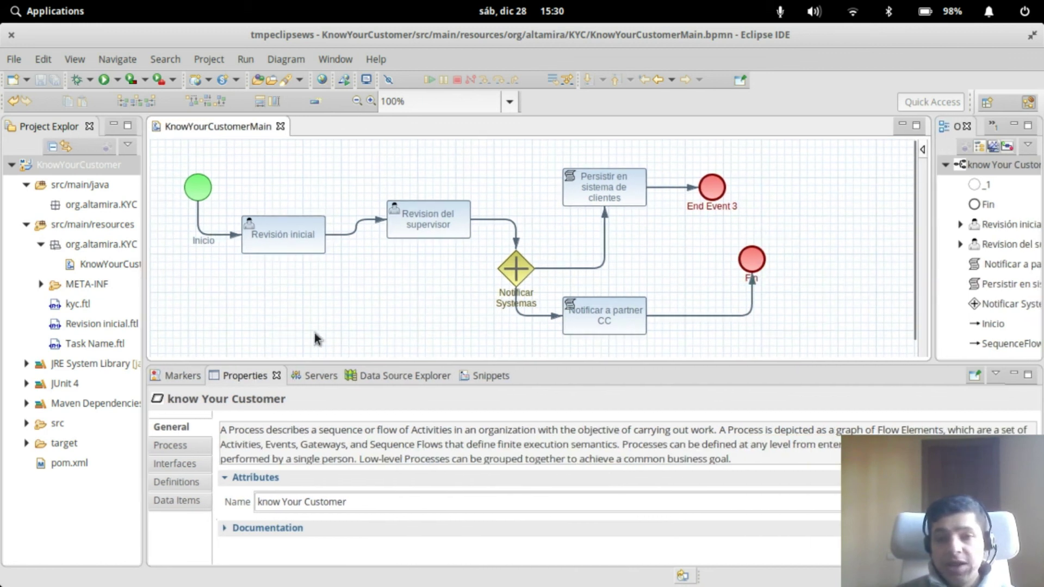
scroll(854, 227, "down", 1)
scroll(855, 227, "up", 1)
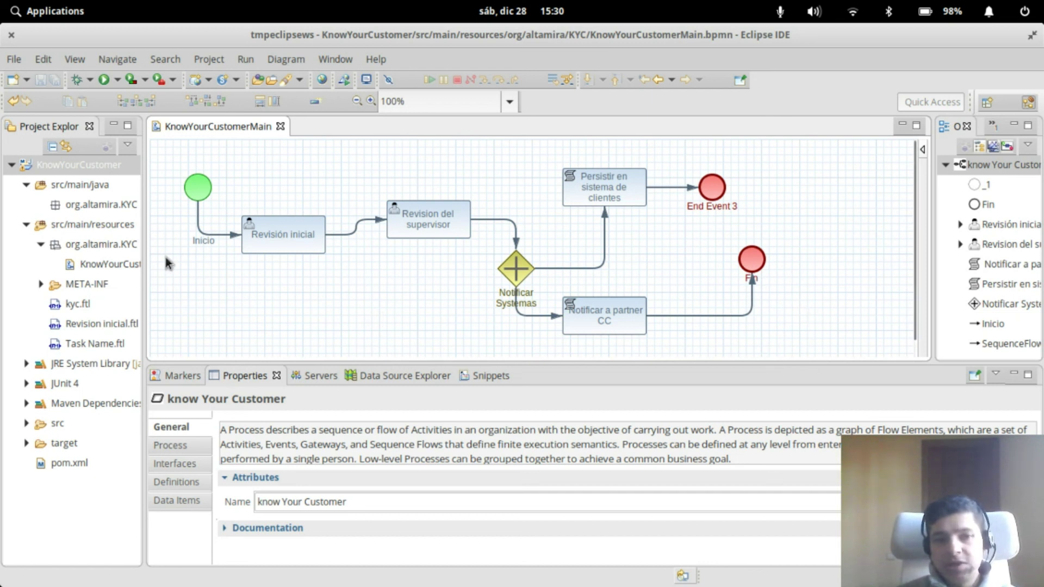
left_click_drag(145, 237, 195, 240)
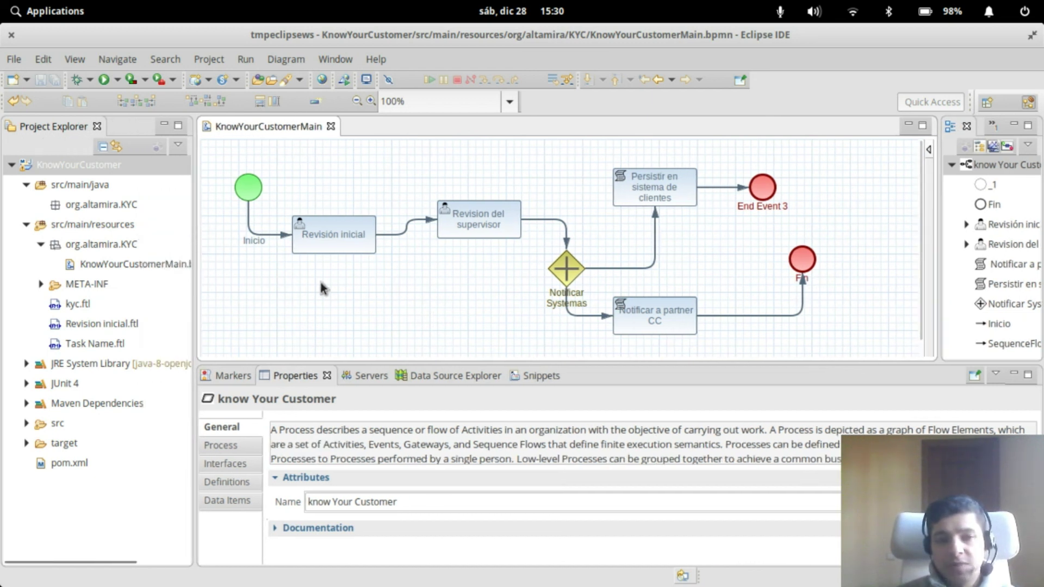
left_click(193, 268)
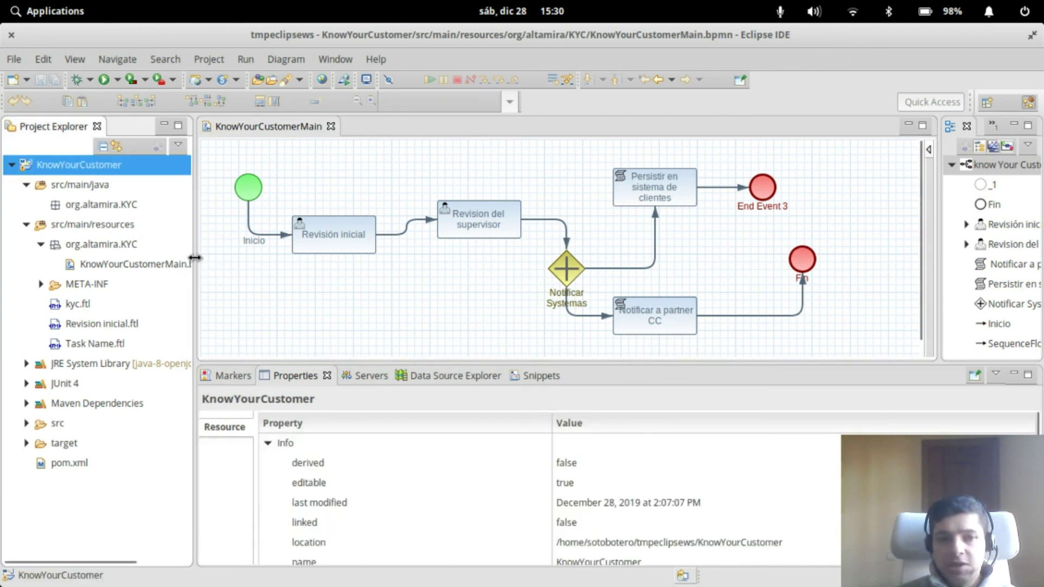
left_click_drag(194, 257, 204, 257)
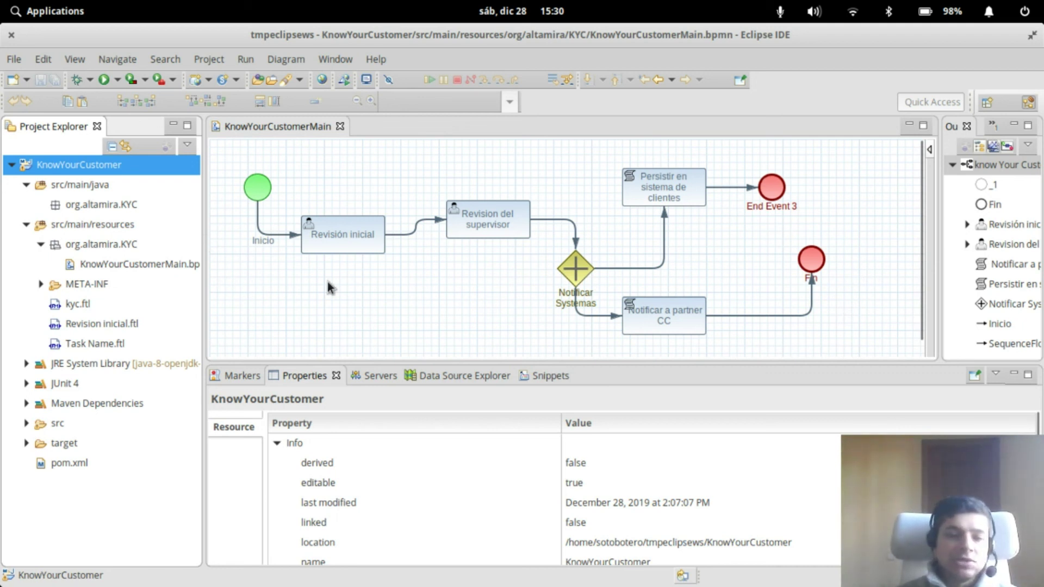
mouse_move(825, 259)
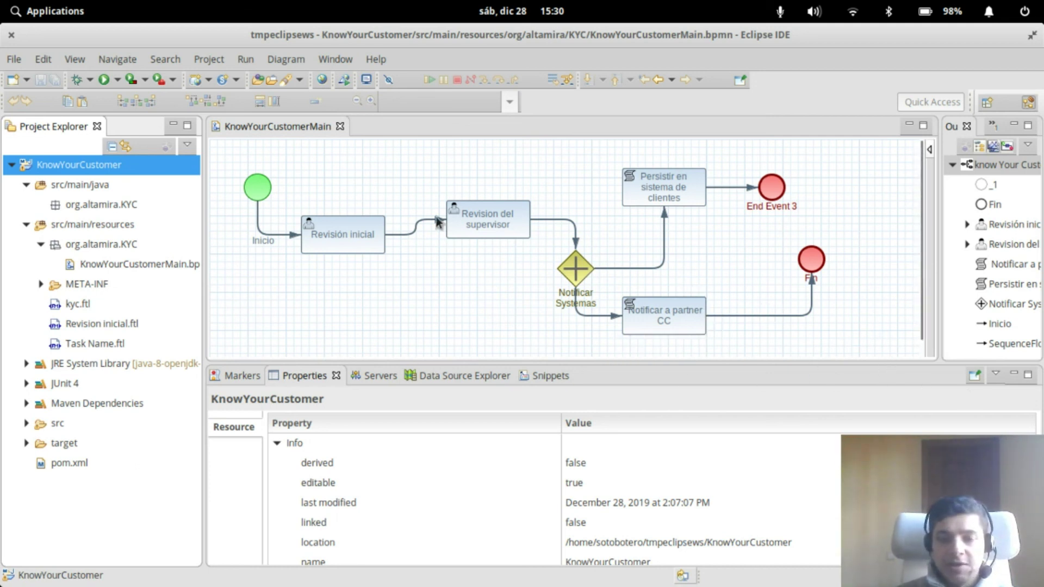
mouse_move(701, 333)
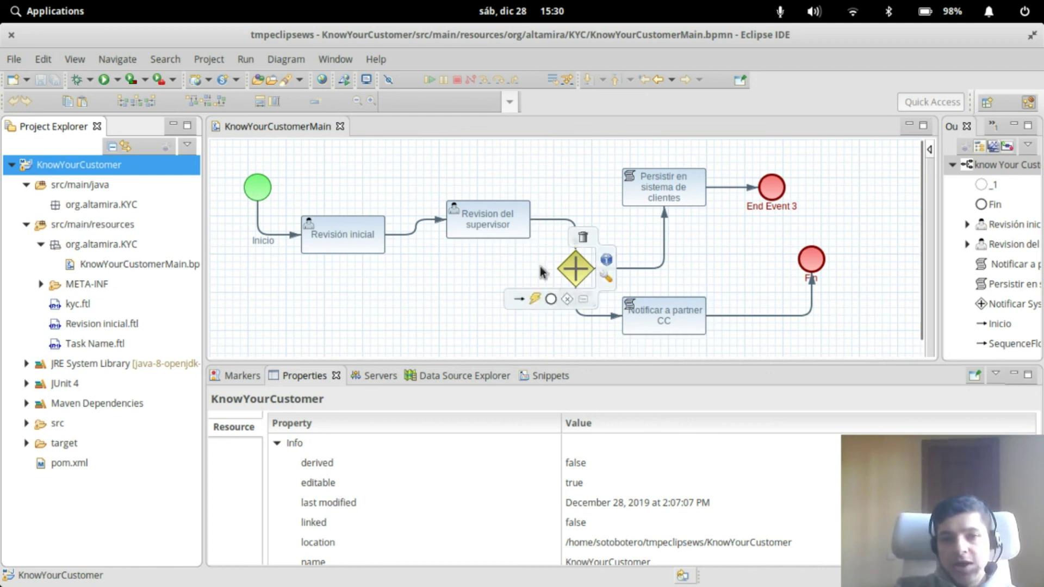
mouse_move(670, 328)
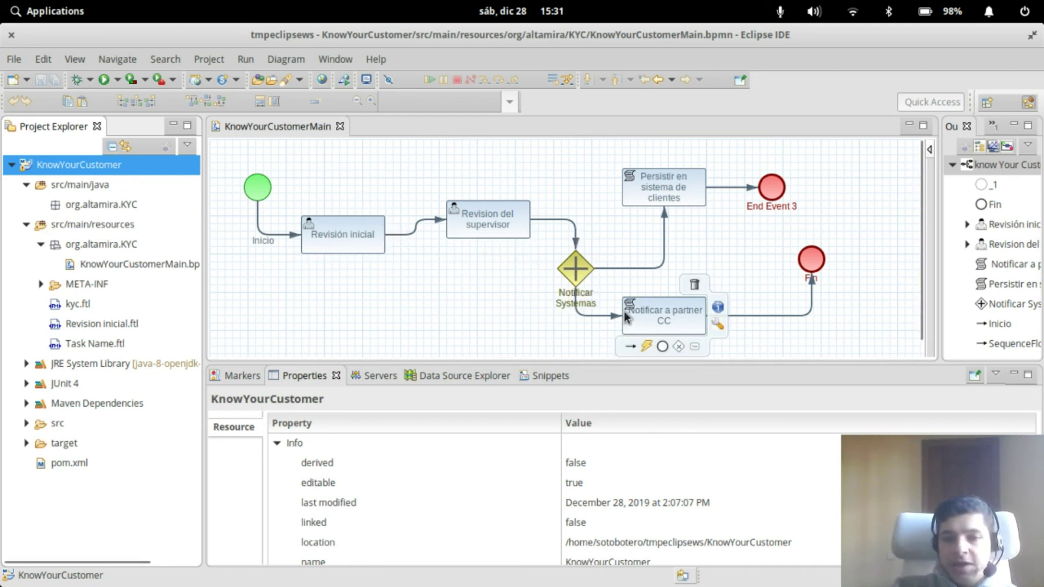